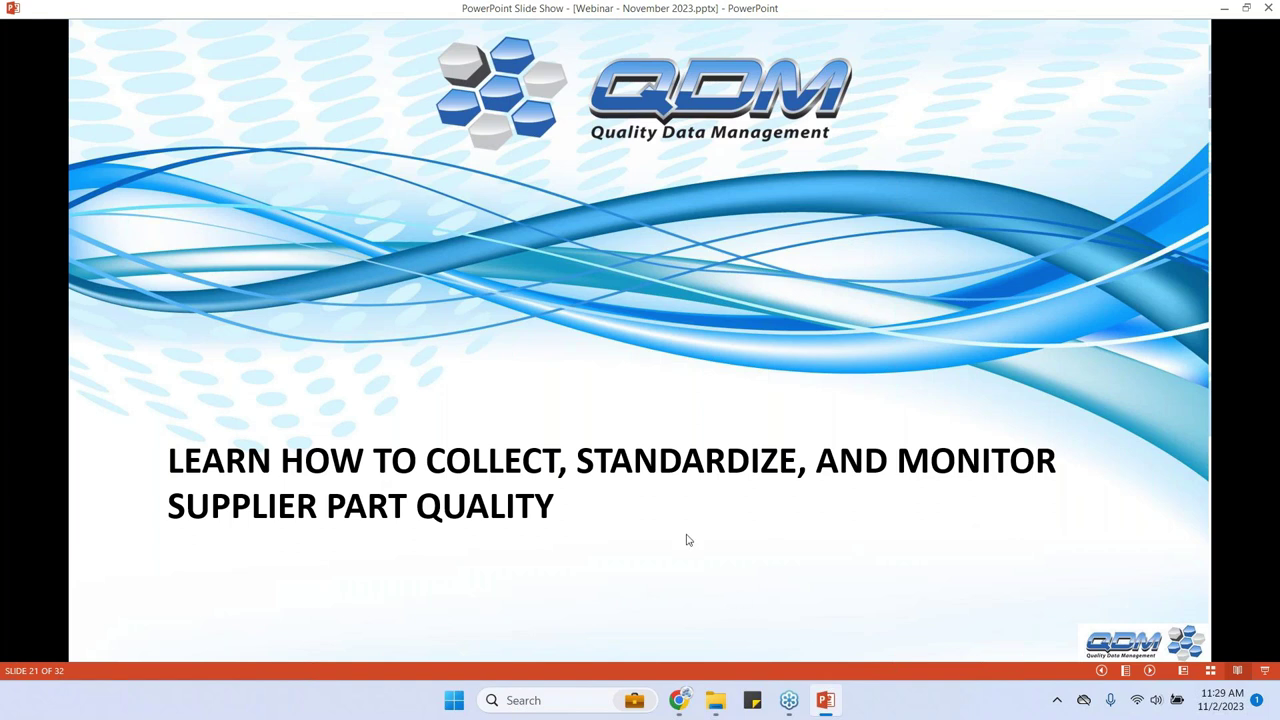
Step: Advance the slide show past the ABC Inc slide to slide 23, Supplier Quality Data Management
left_click(730, 545)
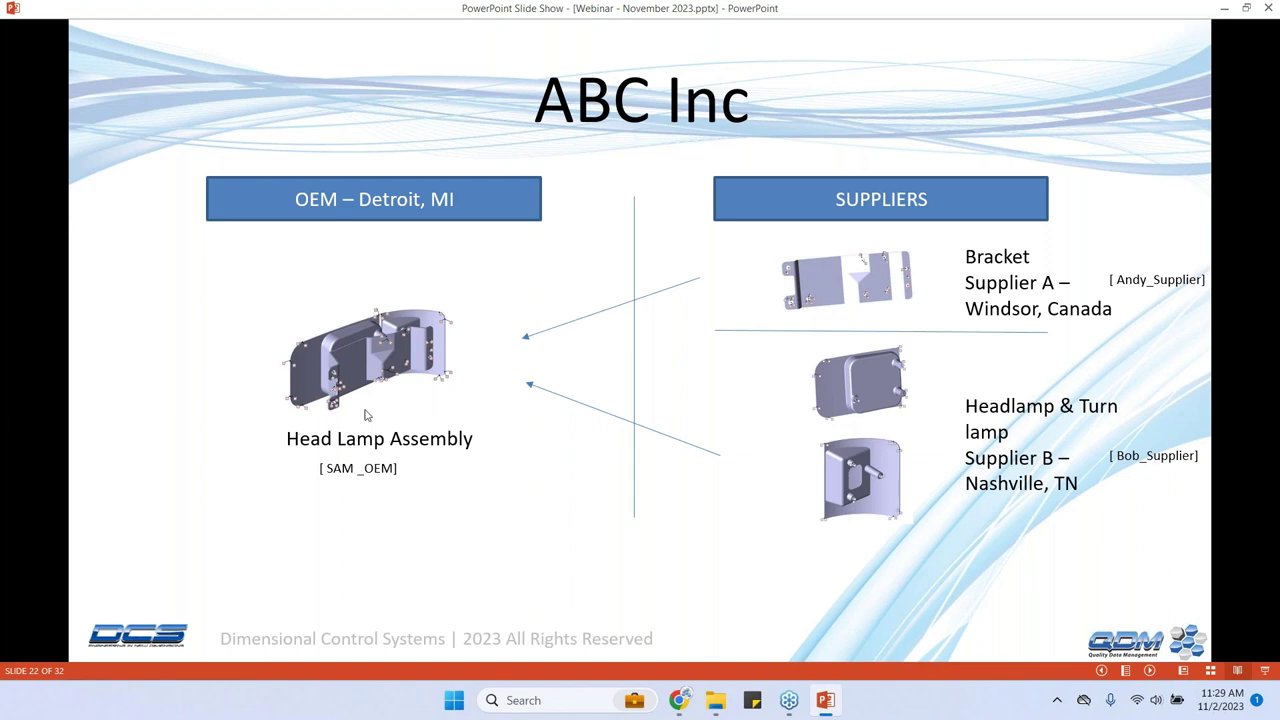
left_click(514, 480)
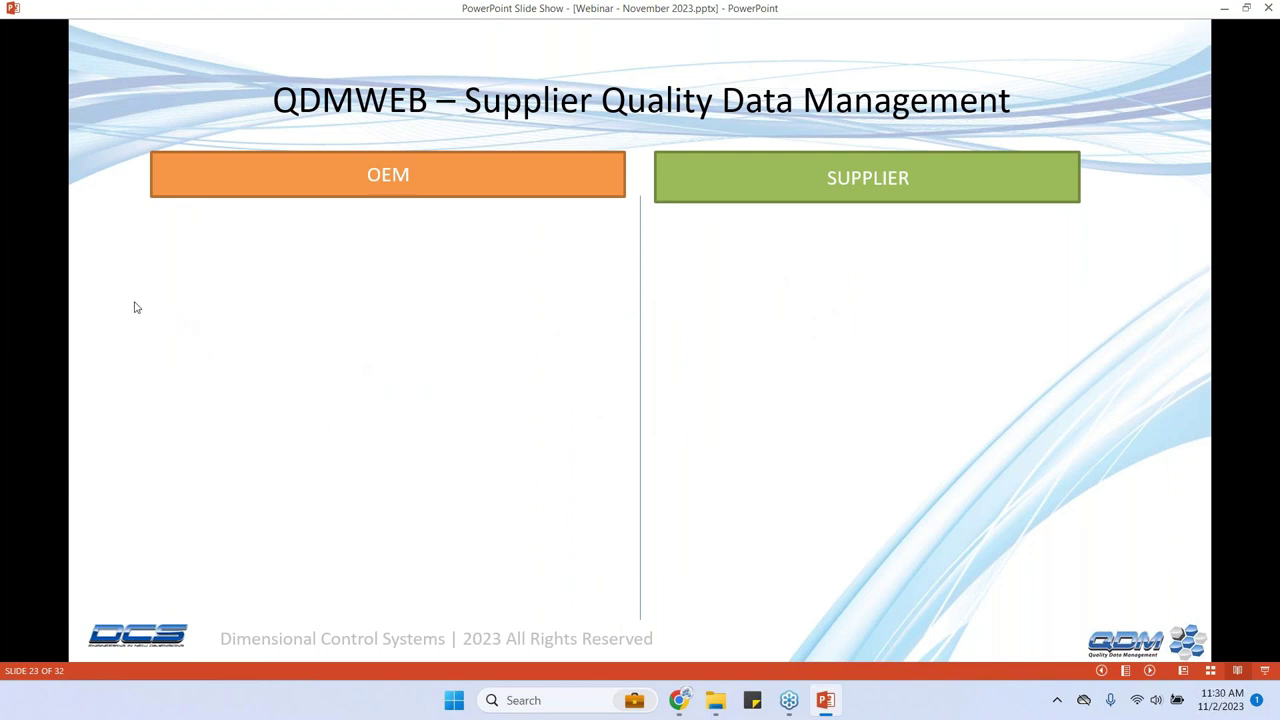
Step: Reveal flowchart steps 1-Meas Plan, 2-Receive Meas Plan, 3-Meas Routine, 4-Meas Samples and 5-Upload Meas Results
key("Right")
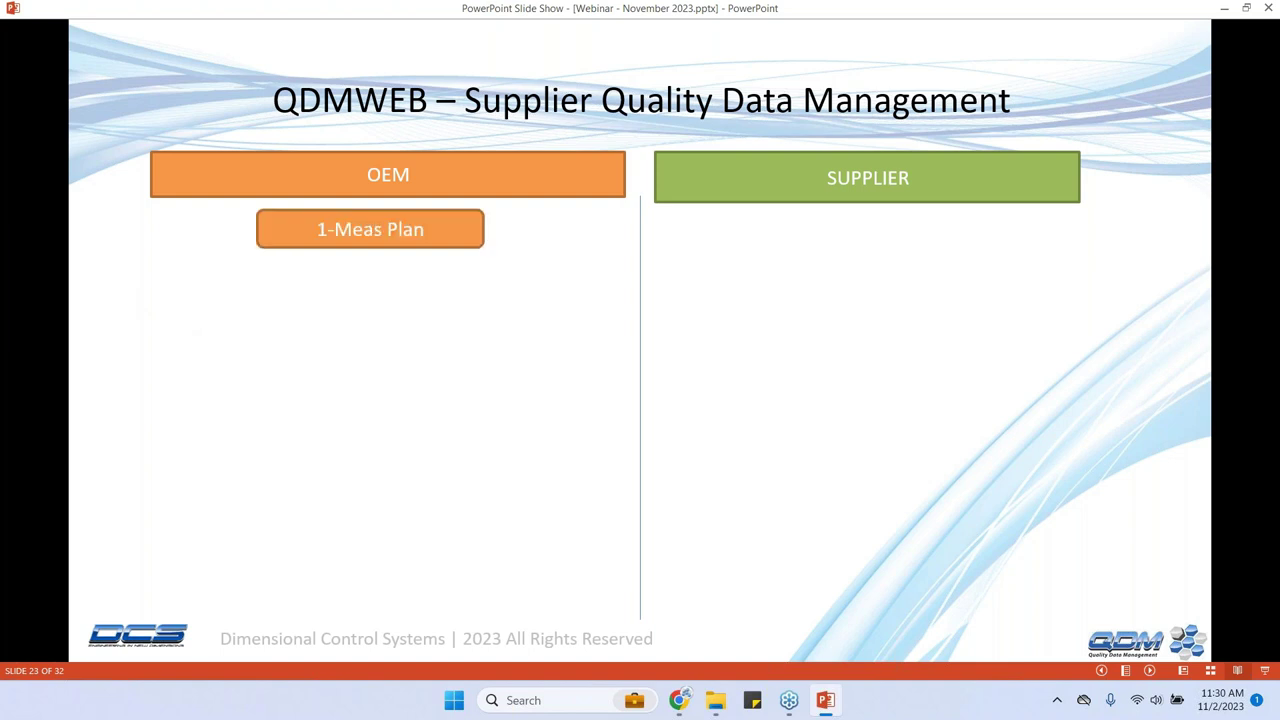
left_click(162, 324)
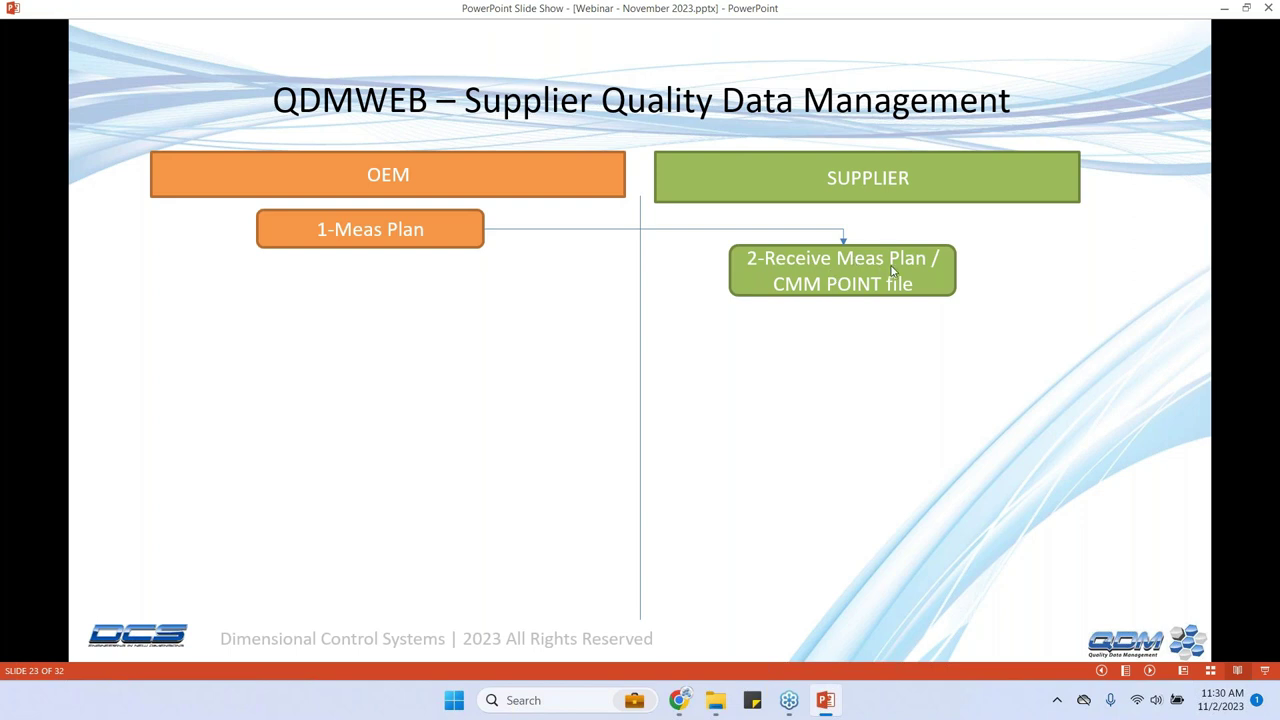
left_click(688, 279)
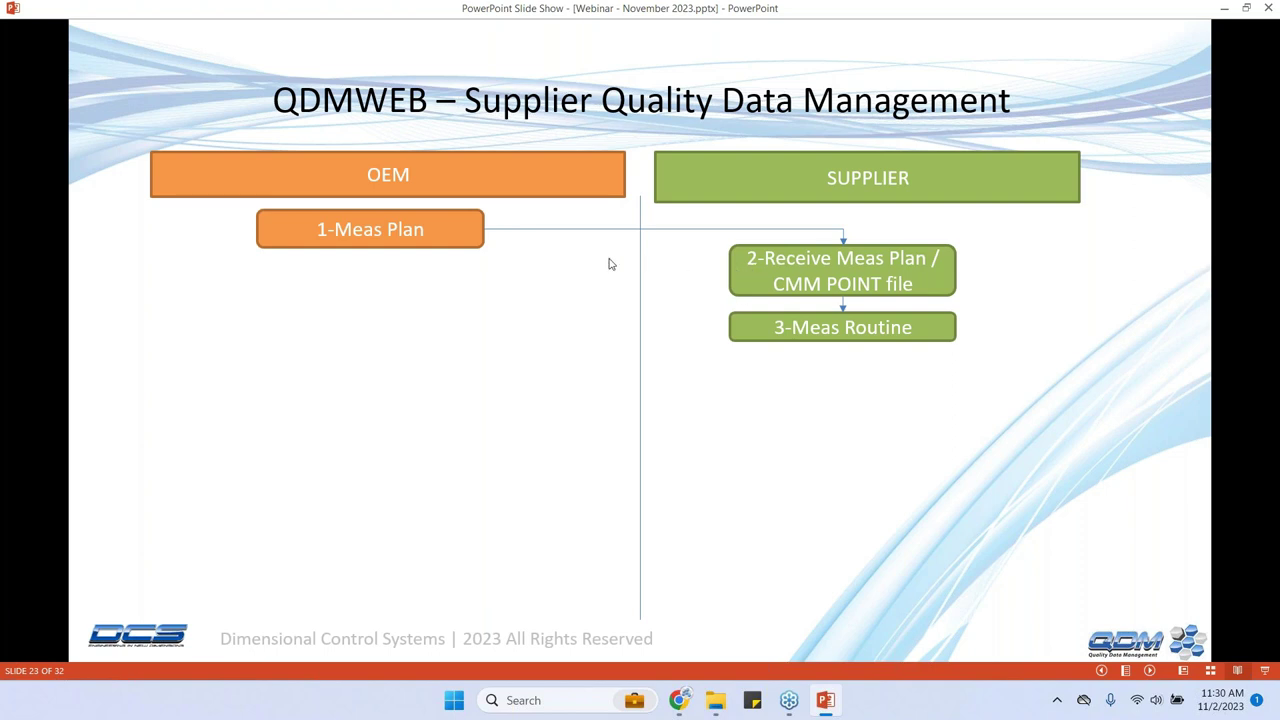
left_click(694, 286)
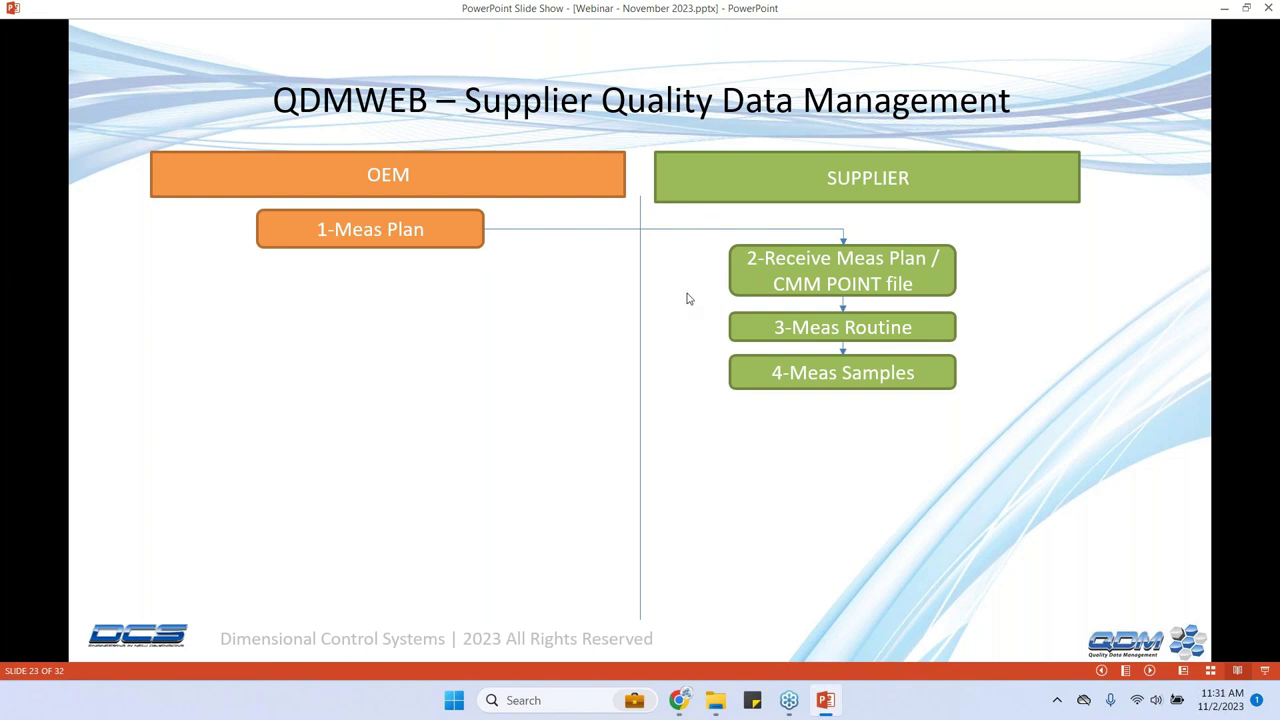
key("Right")
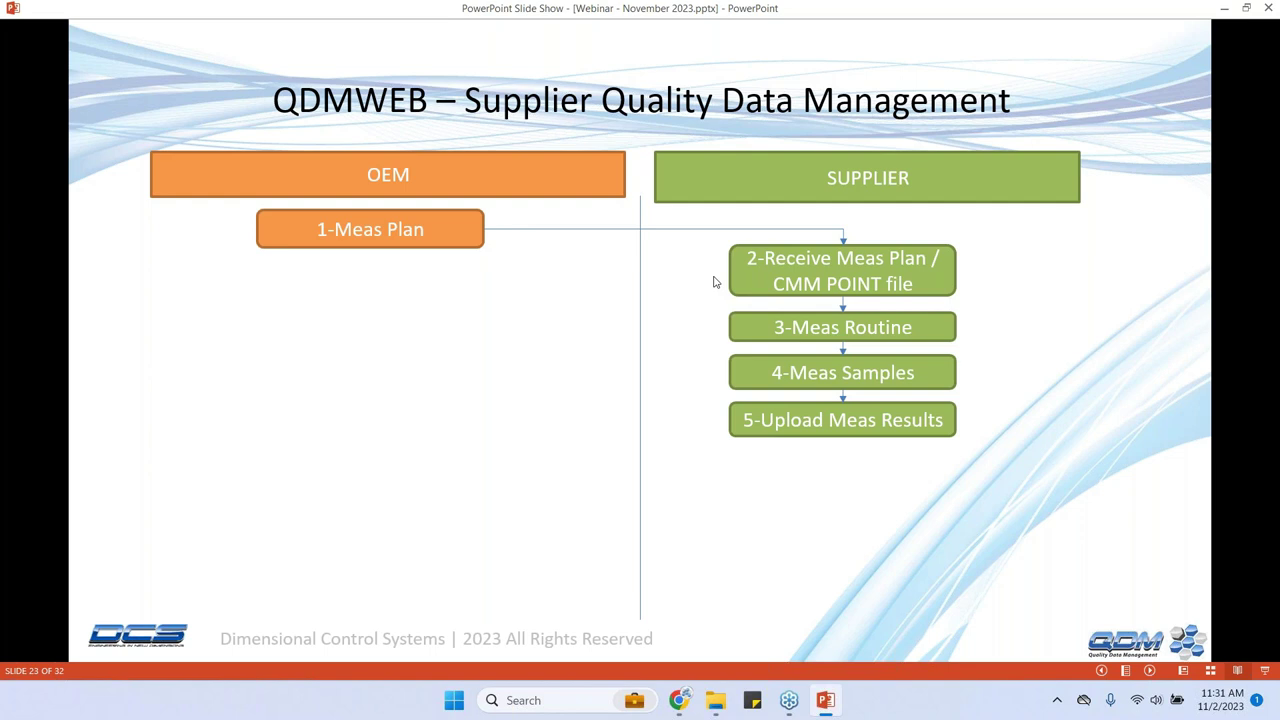
Step: Reveal 6-Data Validated, 7-Review/Approve and 8-Fab/Ship Parts, then advance to slide 24, Supplier B
left_click(673, 325)
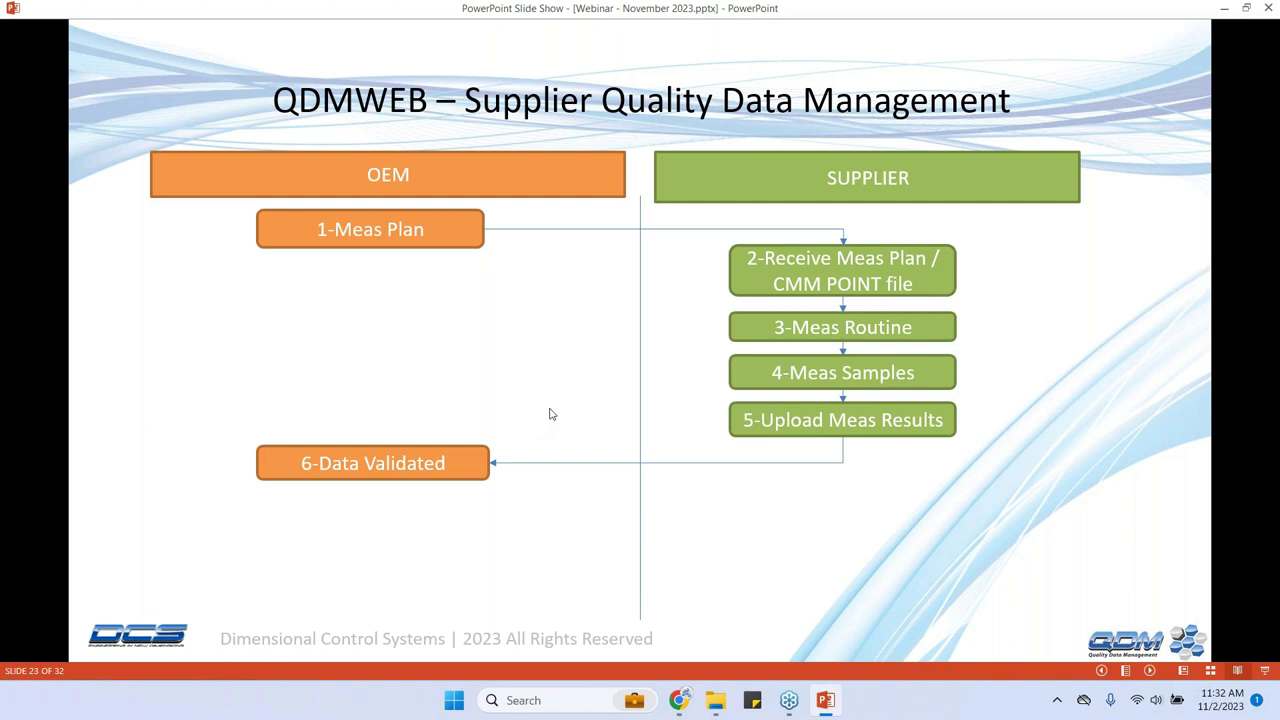
key("Right")
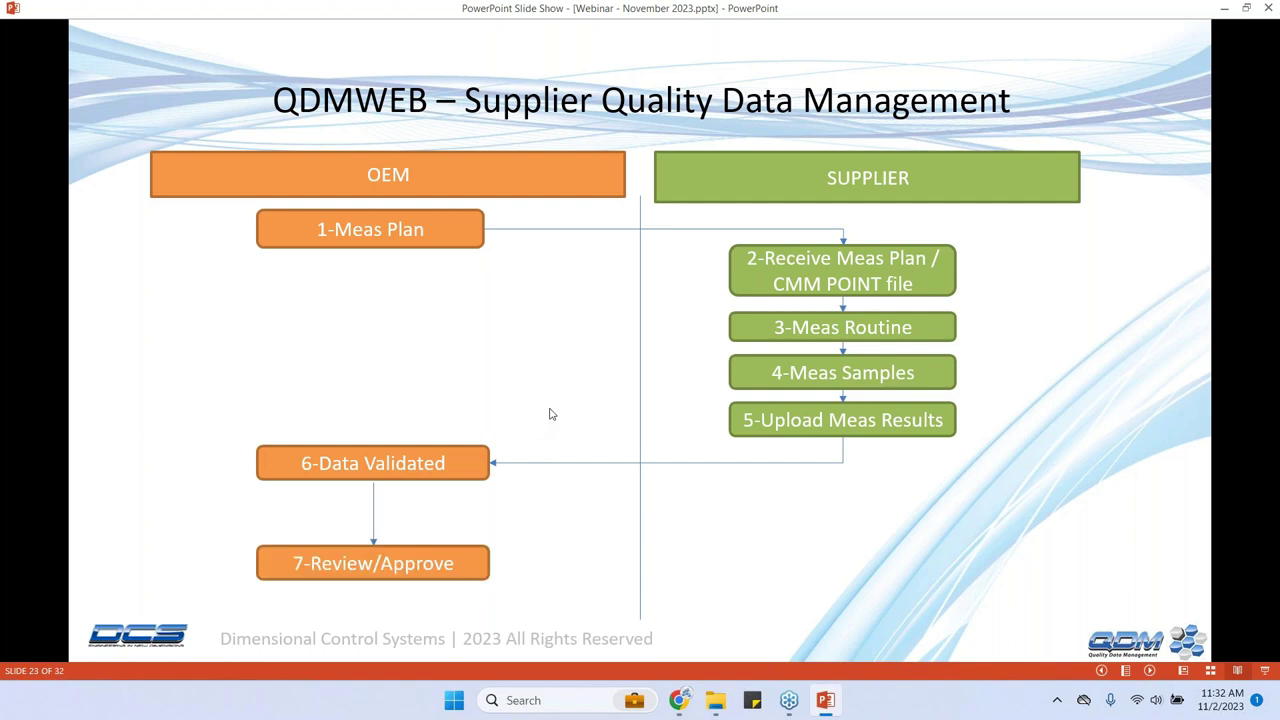
left_click(460, 530)
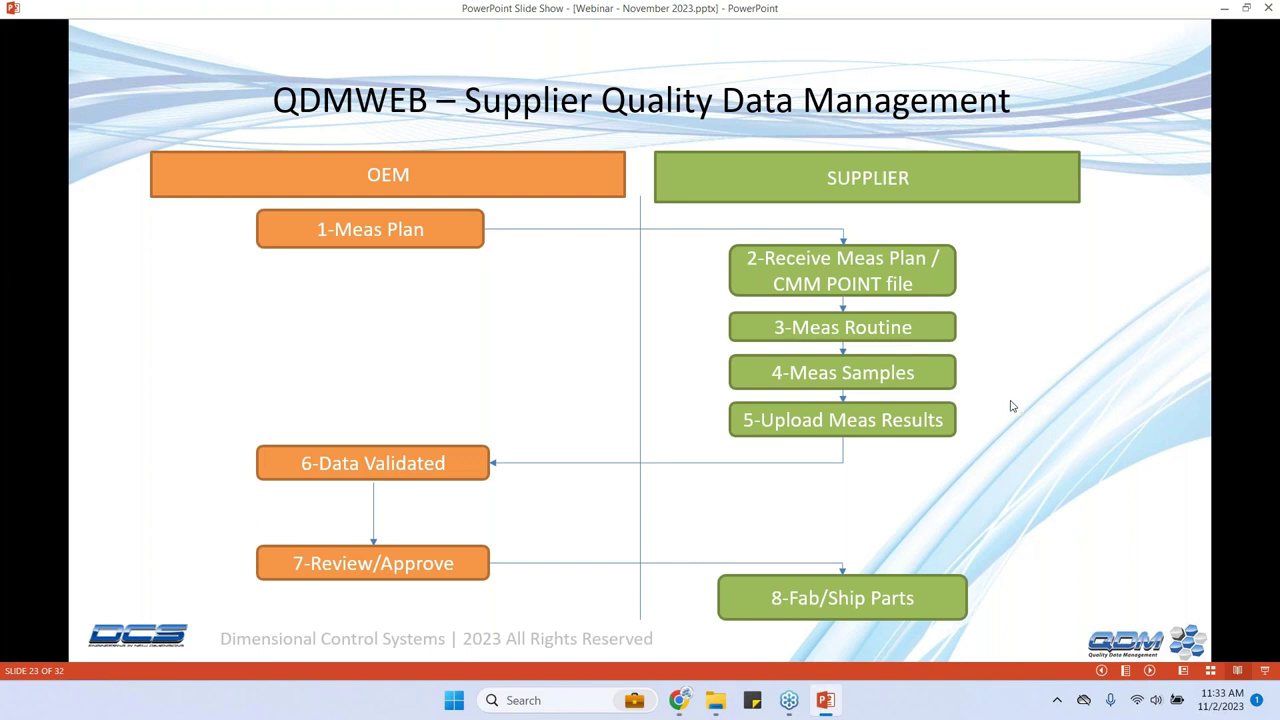
key("Right")
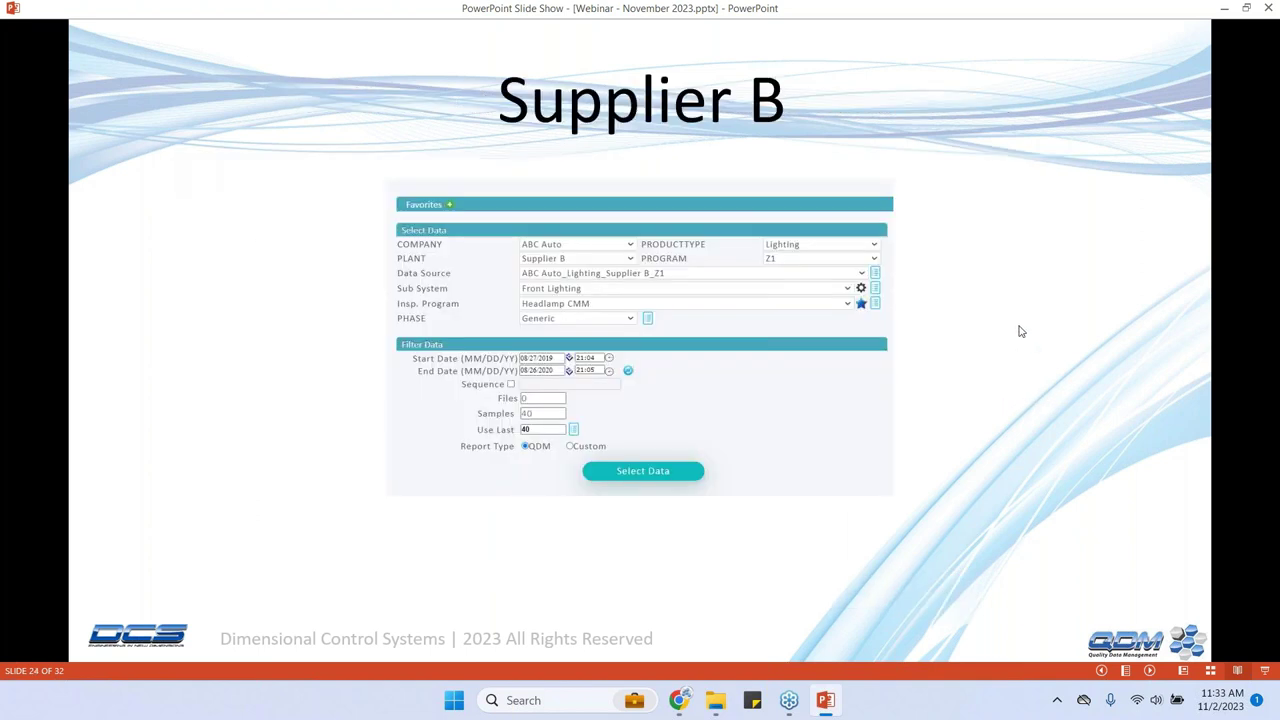
Step: Switch to the Chrome QDMWEB window and open a fresh Navigate Data page
left_click(682, 712)
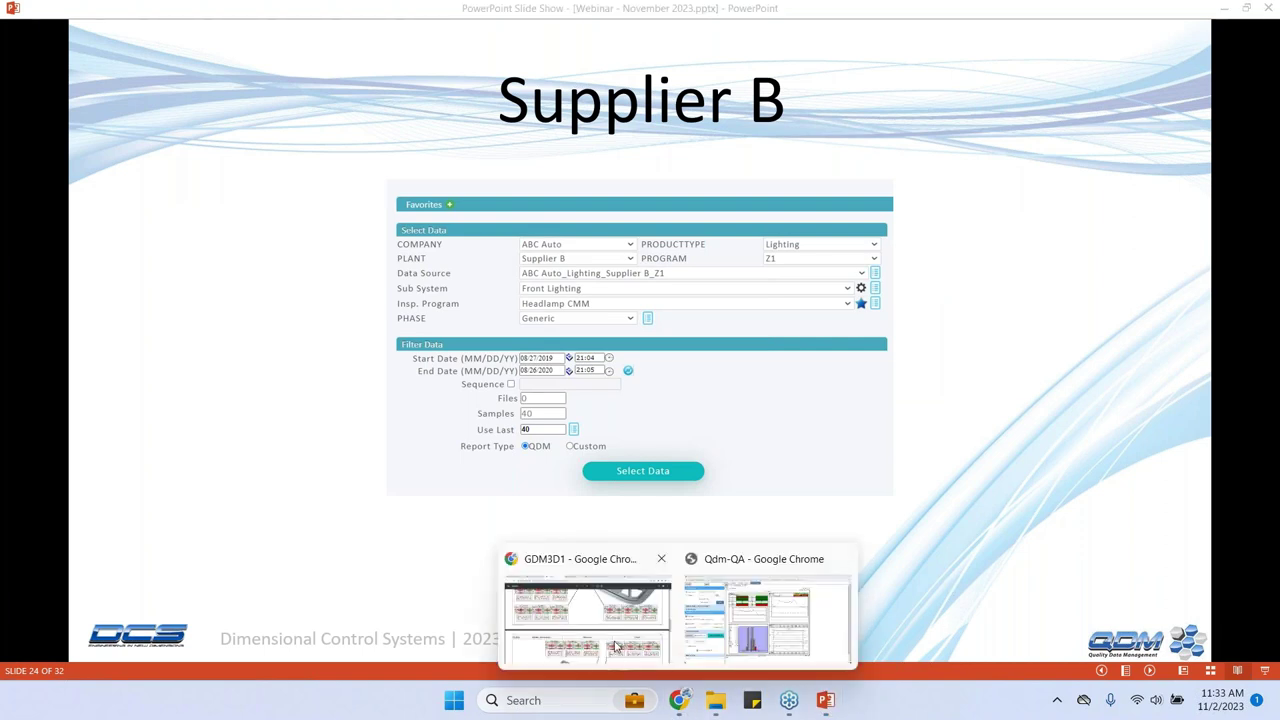
left_click(615, 647)
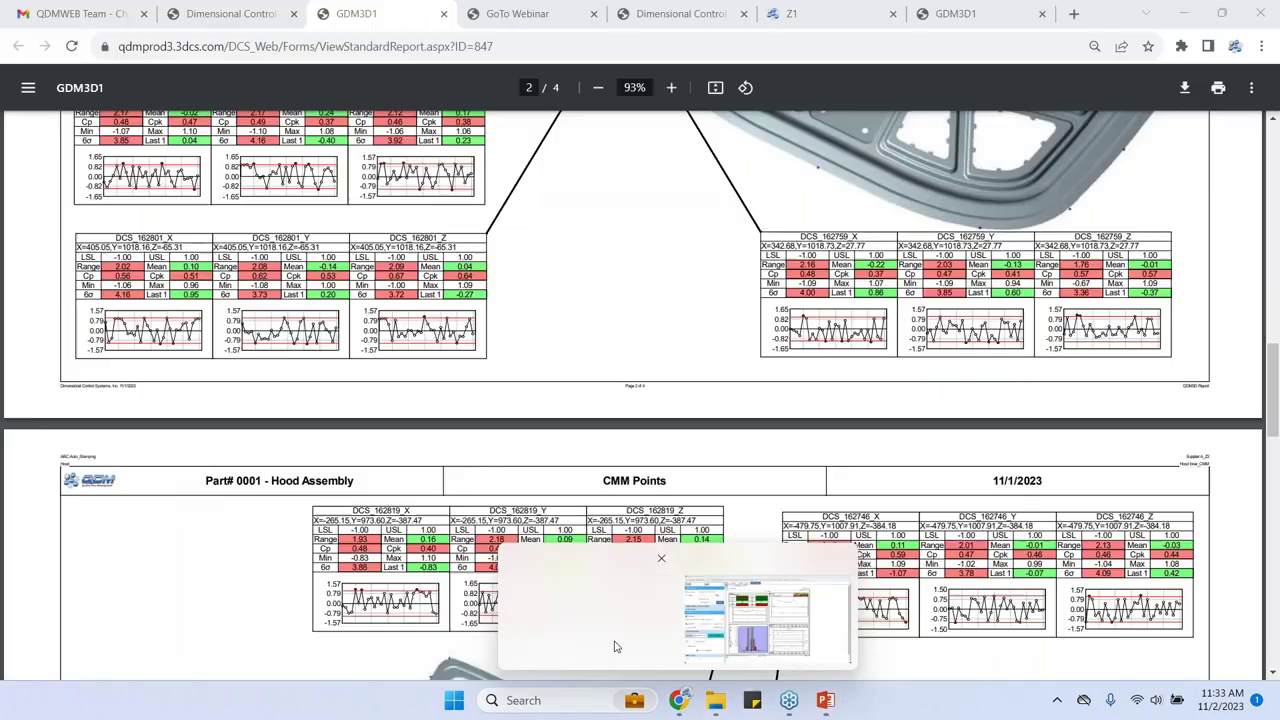
left_click(248, 18)
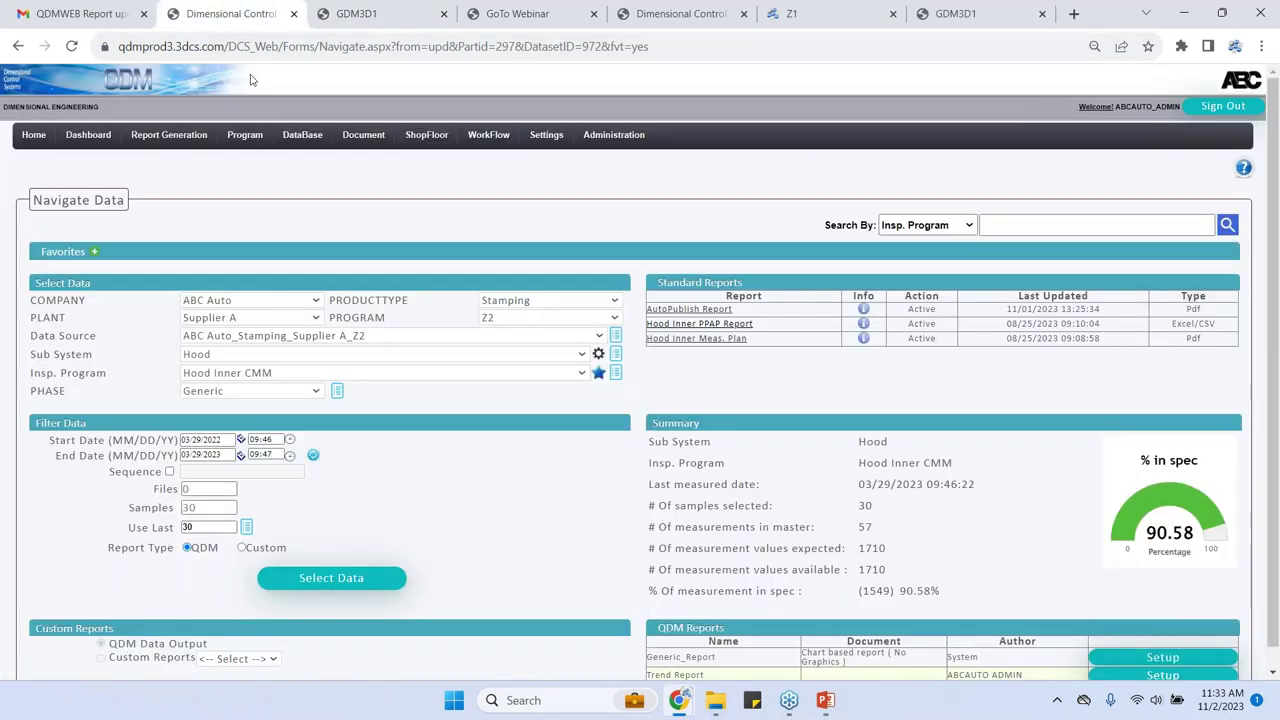
mouse_move(169, 134)
left_click(176, 157)
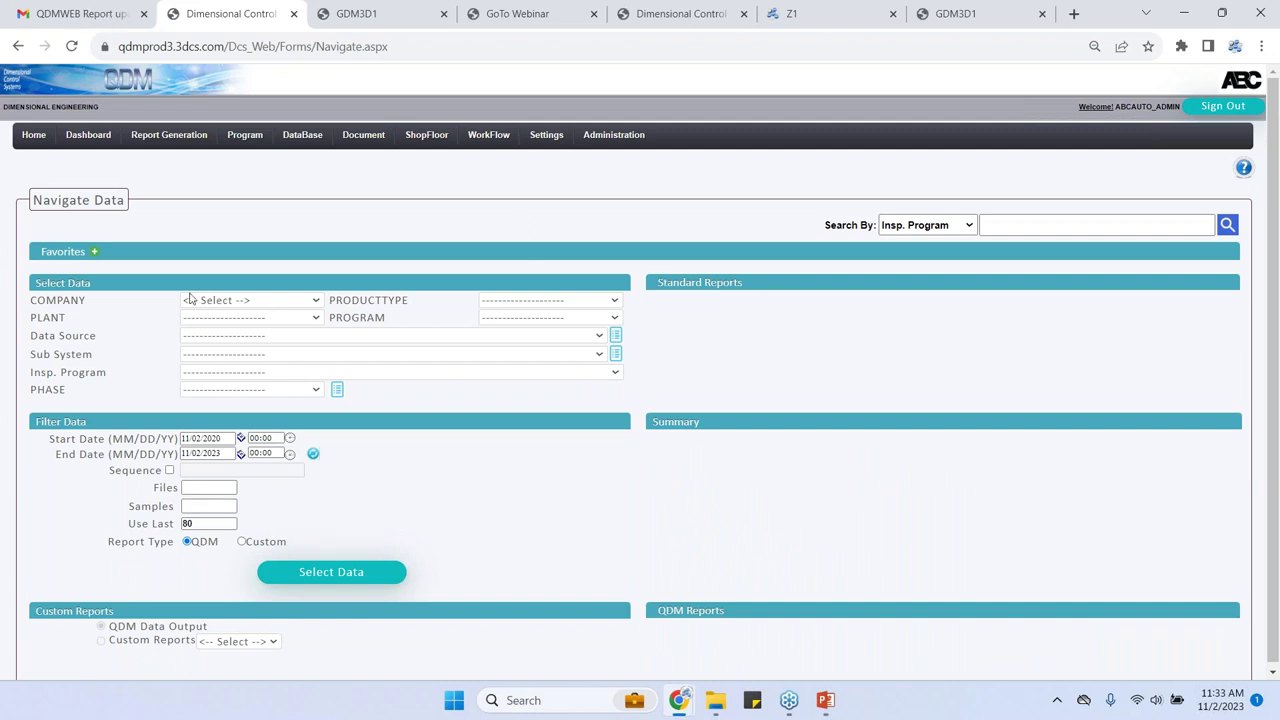
Step: Choose ABC Auto, Lighting, Supplier B, Z1 and Headlamp CMM in the Navigate Data dropdowns
left_click(240, 305)
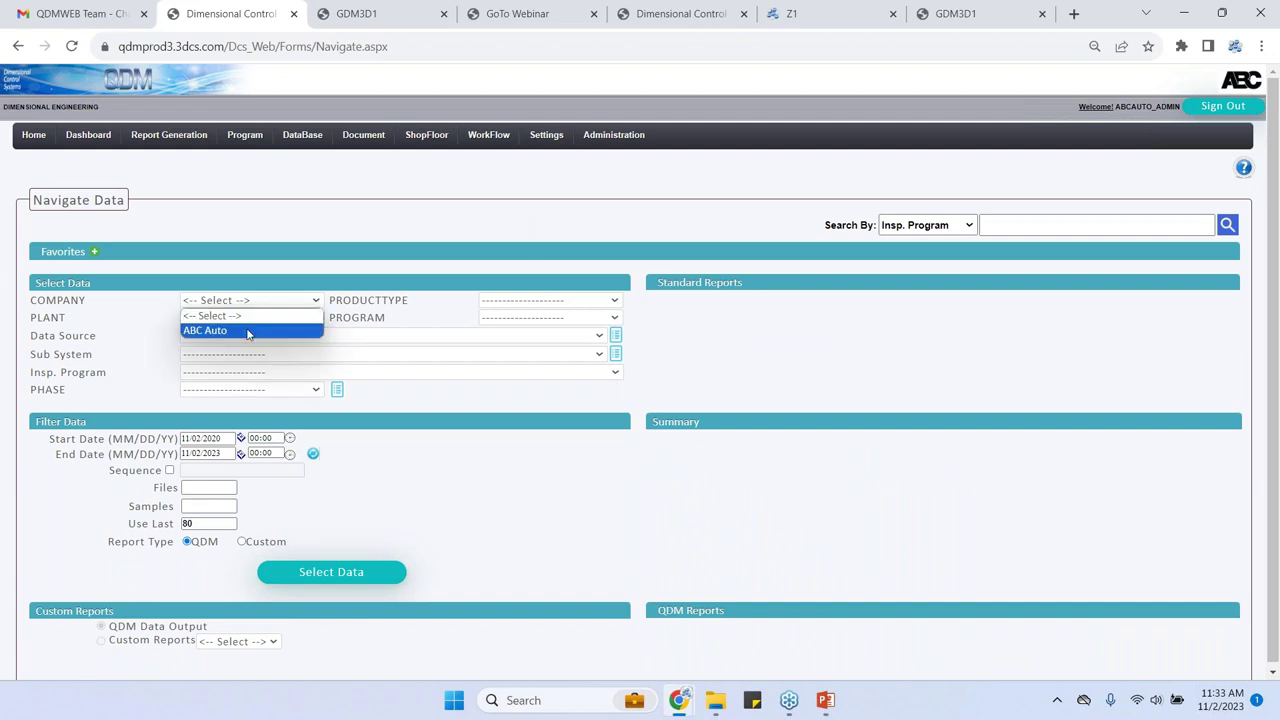
left_click(246, 329)
left_click(536, 302)
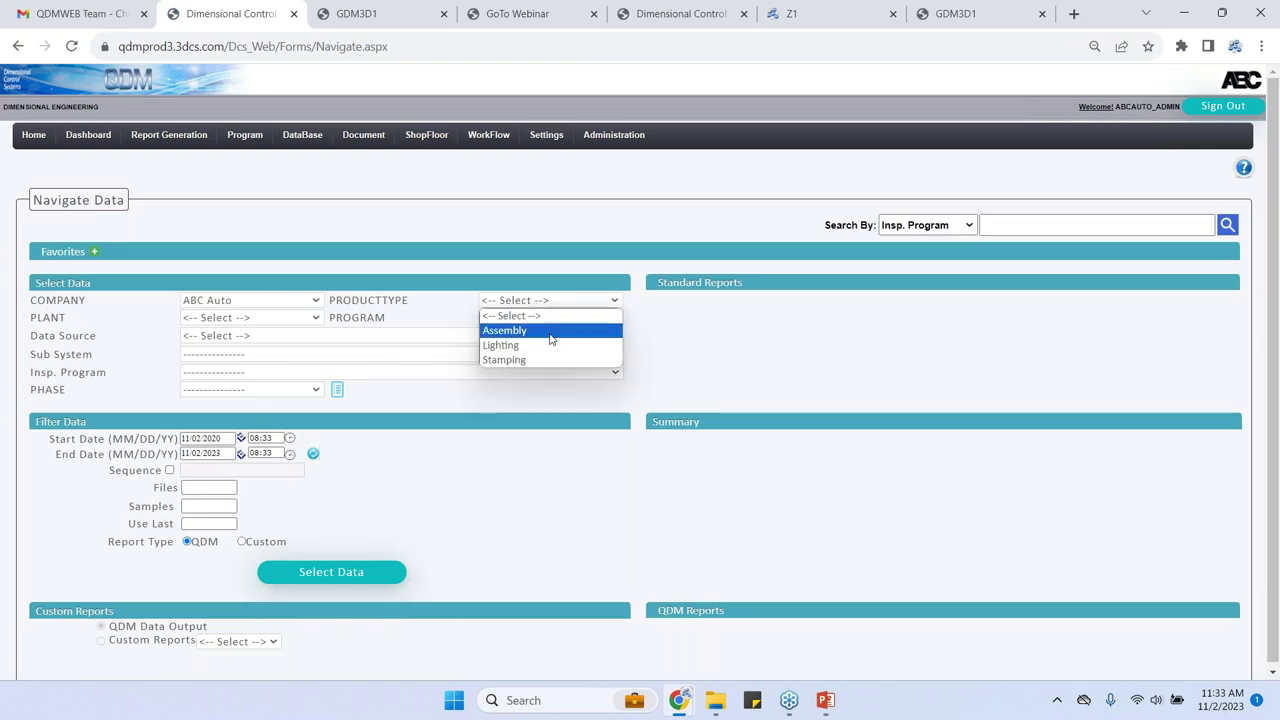
left_click(546, 345)
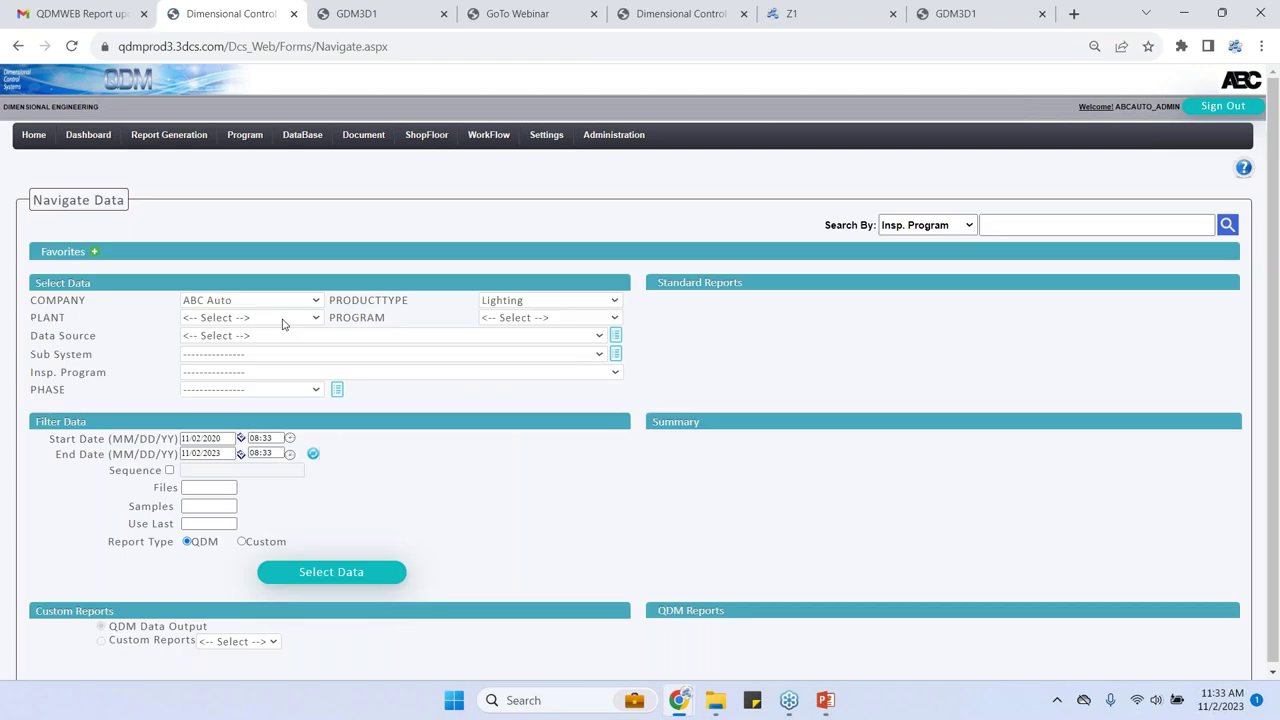
left_click(283, 319)
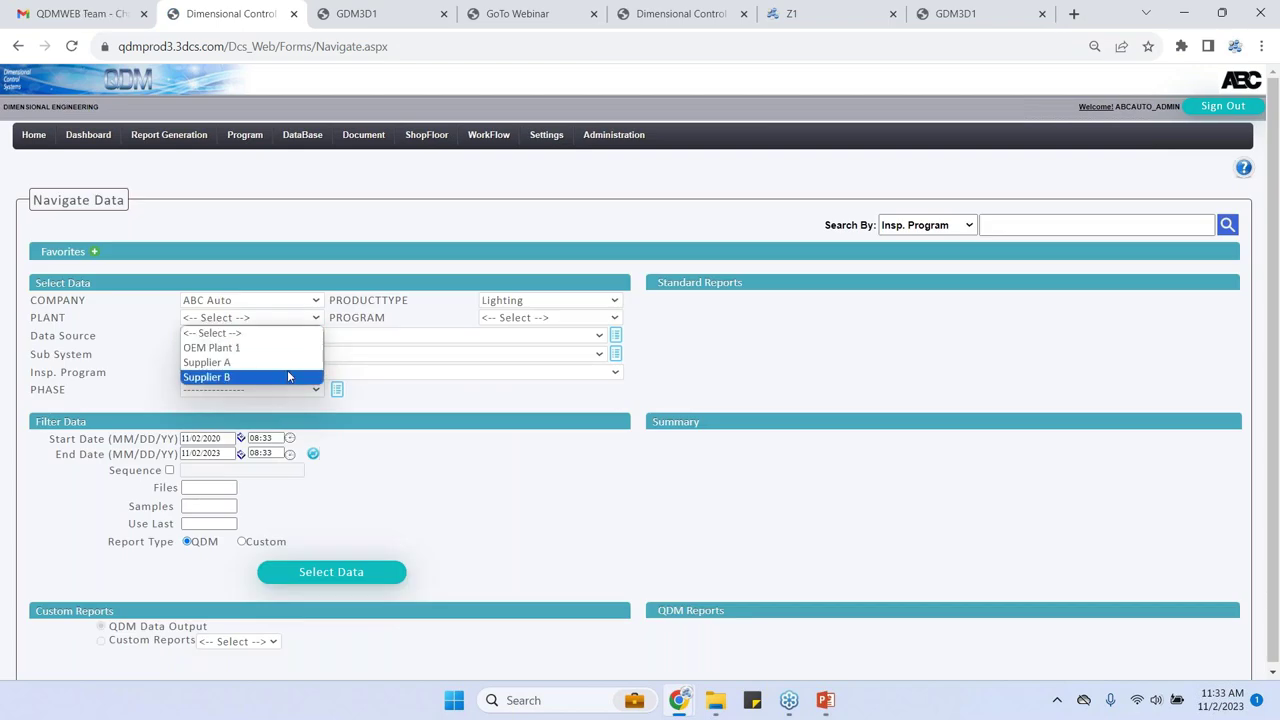
left_click(287, 375)
left_click(535, 319)
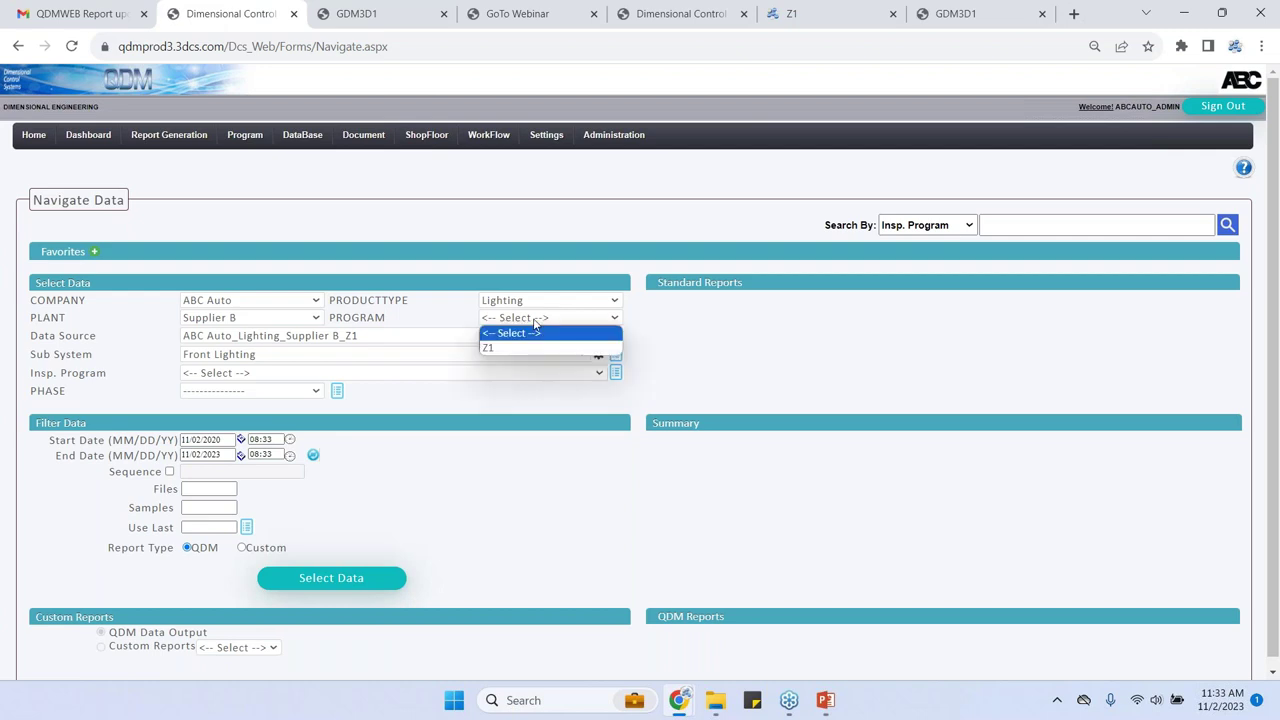
left_click(528, 347)
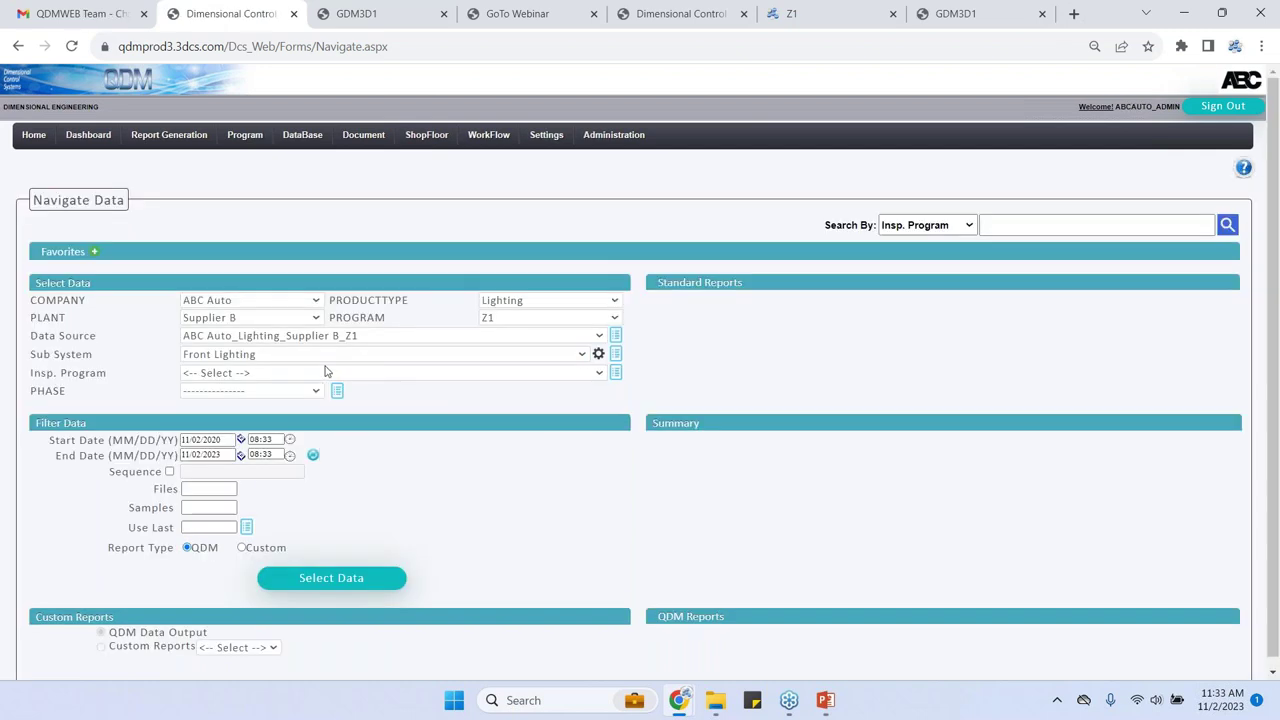
left_click(339, 373)
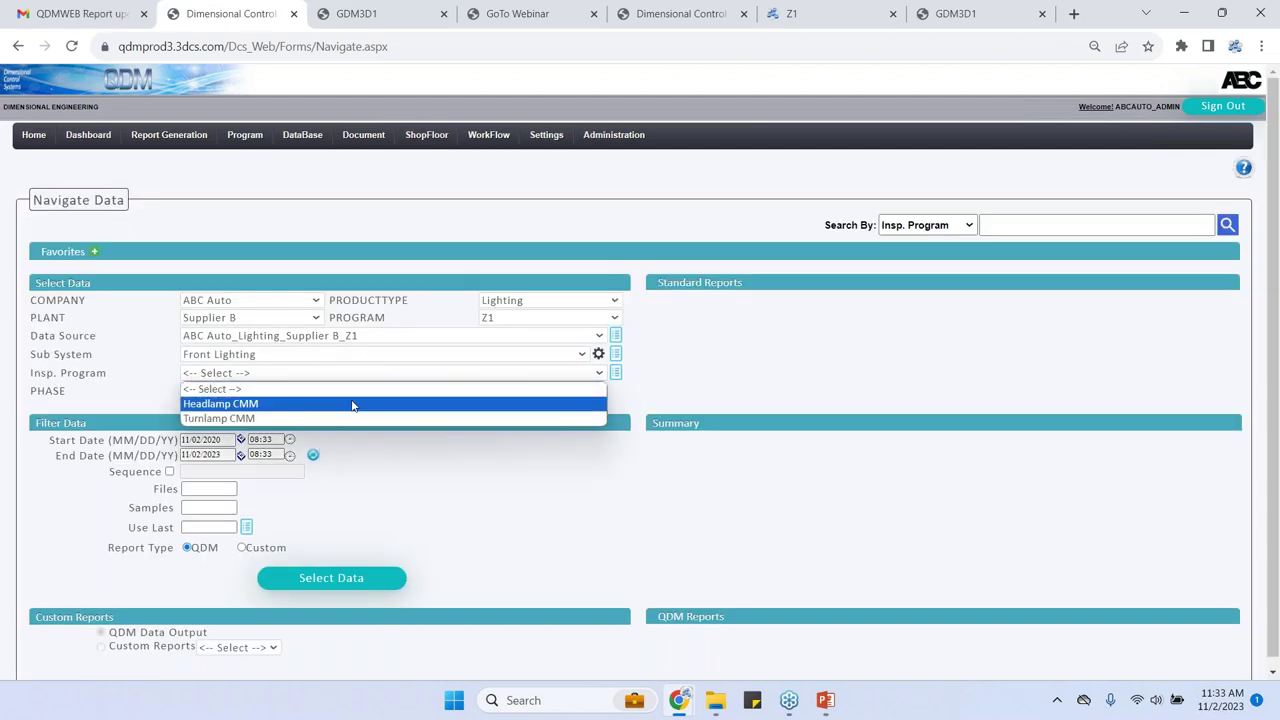
left_click(352, 404)
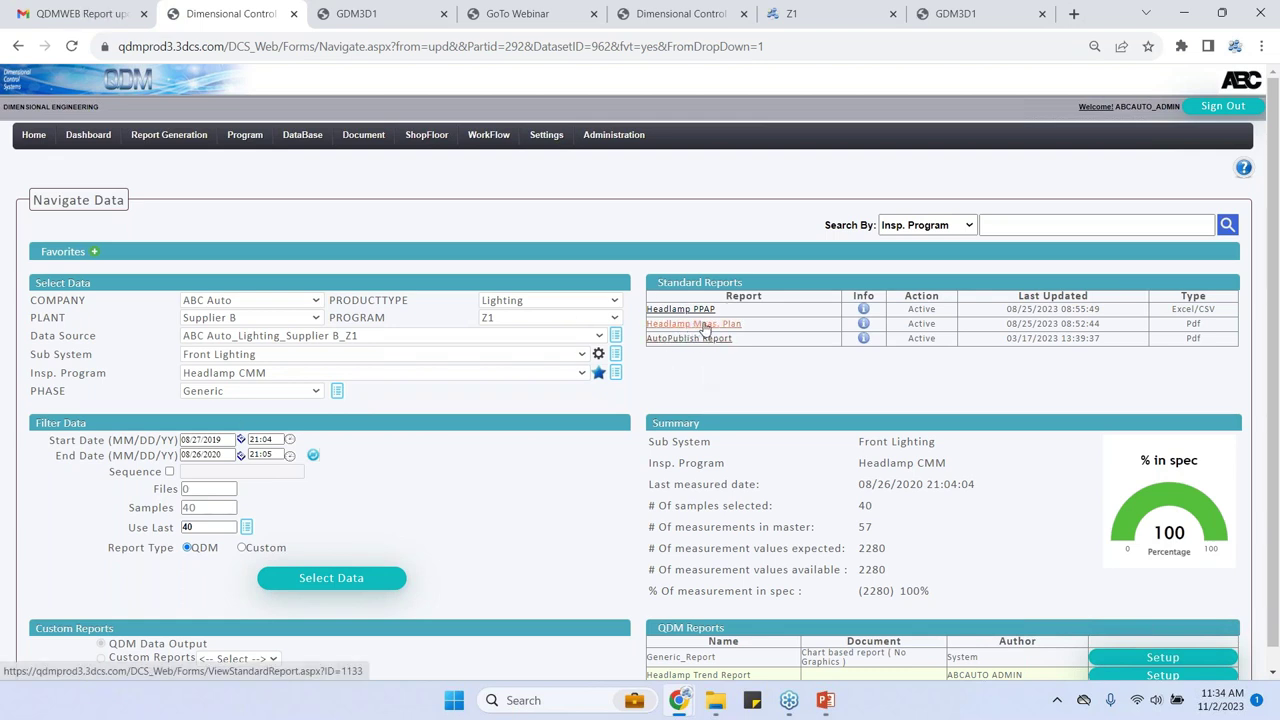
Step: Open the Headlamp Meas. Plan report, scroll through the PDF, and close its tab
left_click(701, 326)
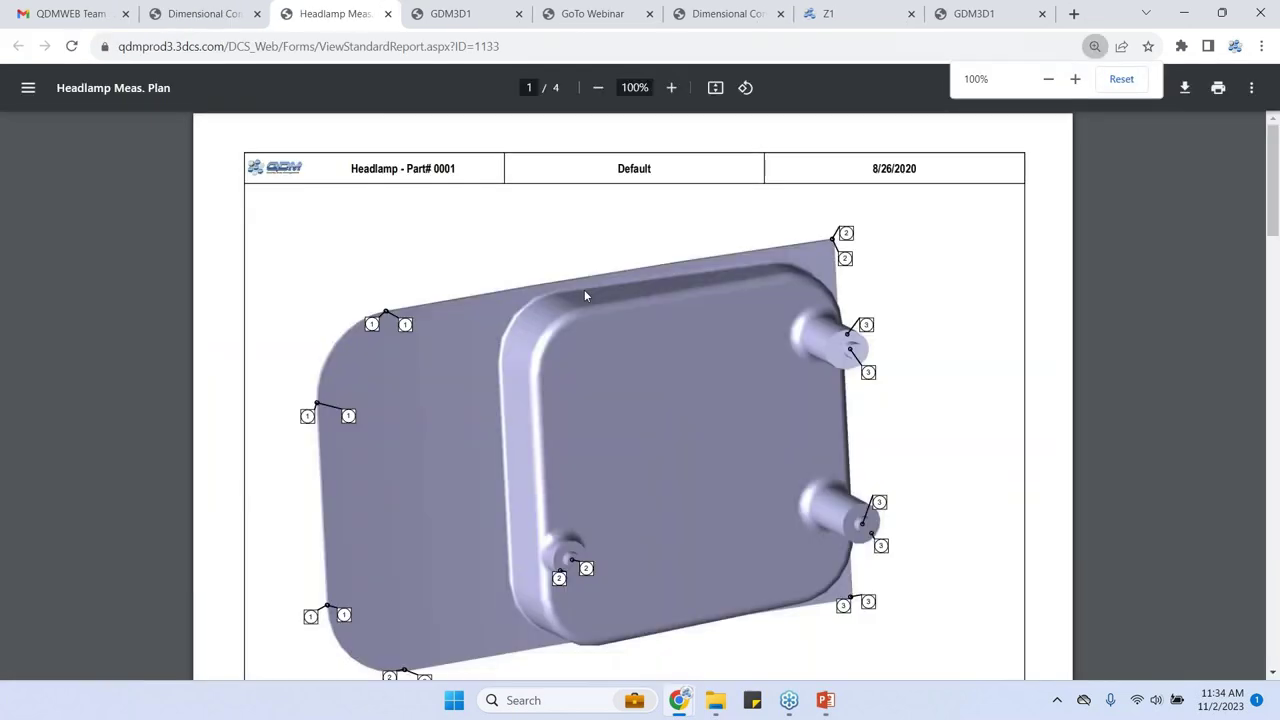
scroll(983, 291, "down", 4)
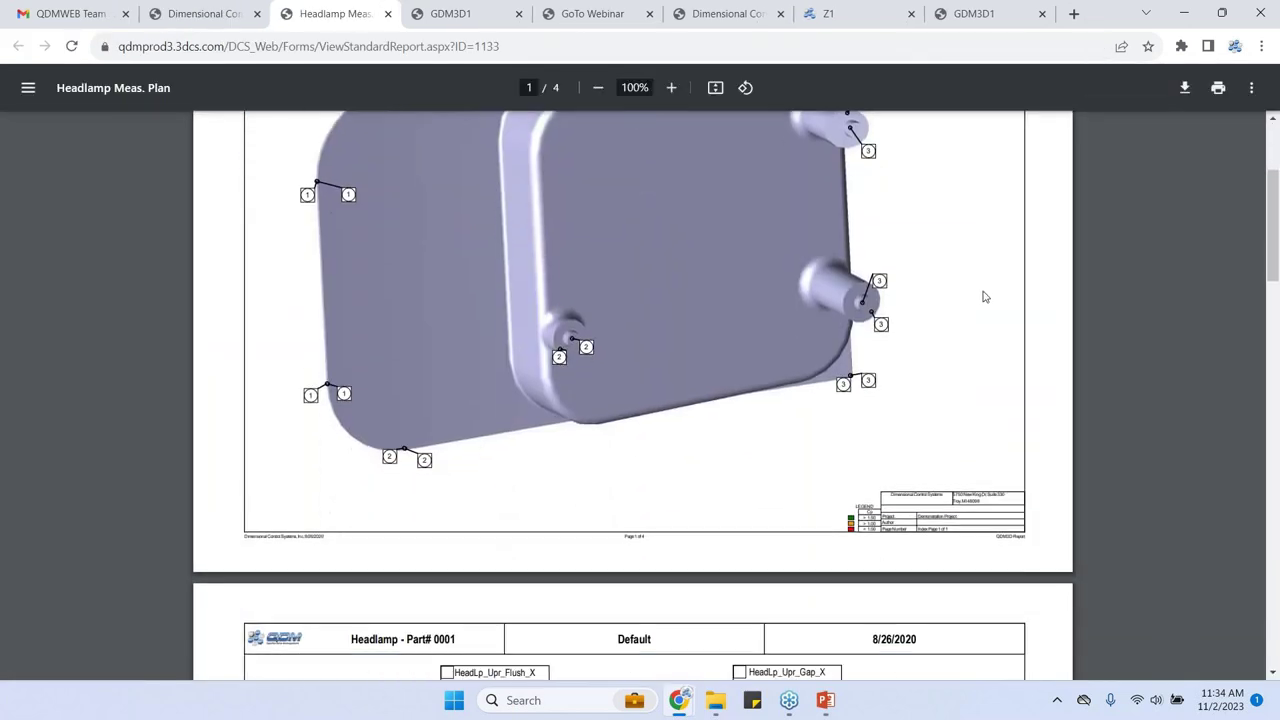
scroll(975, 292, "down", 3)
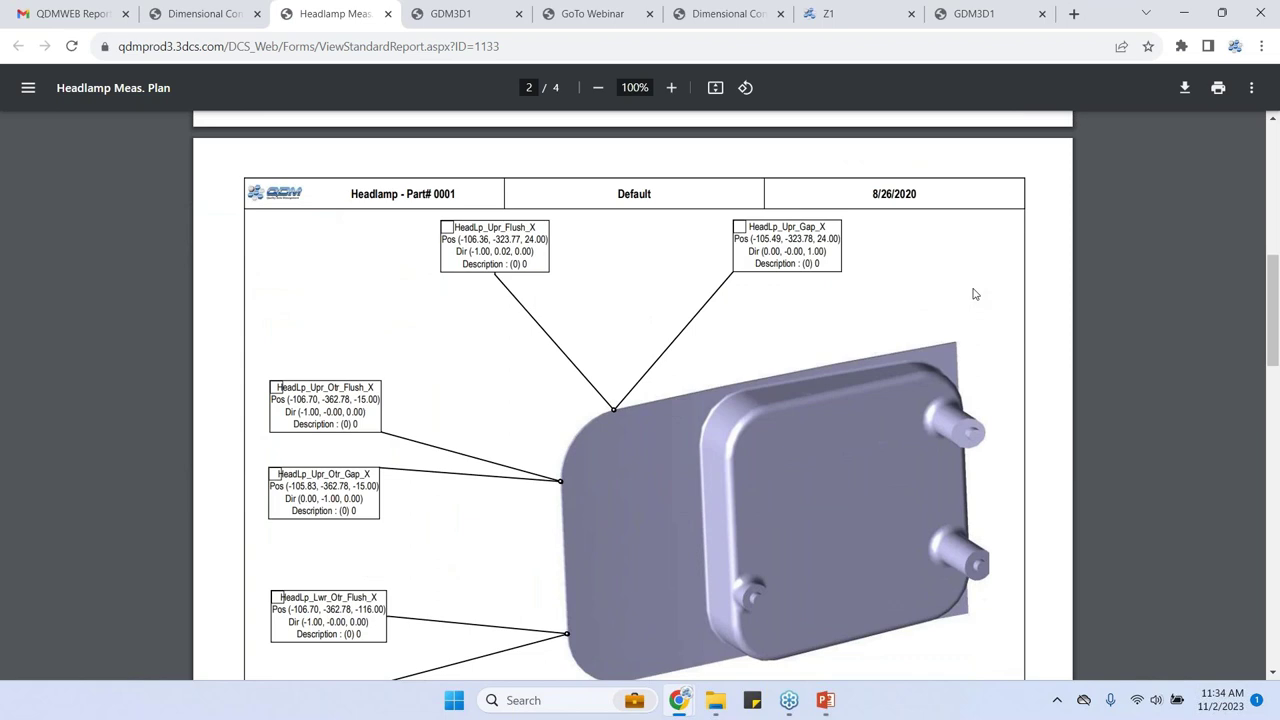
scroll(975, 294, "down", 4)
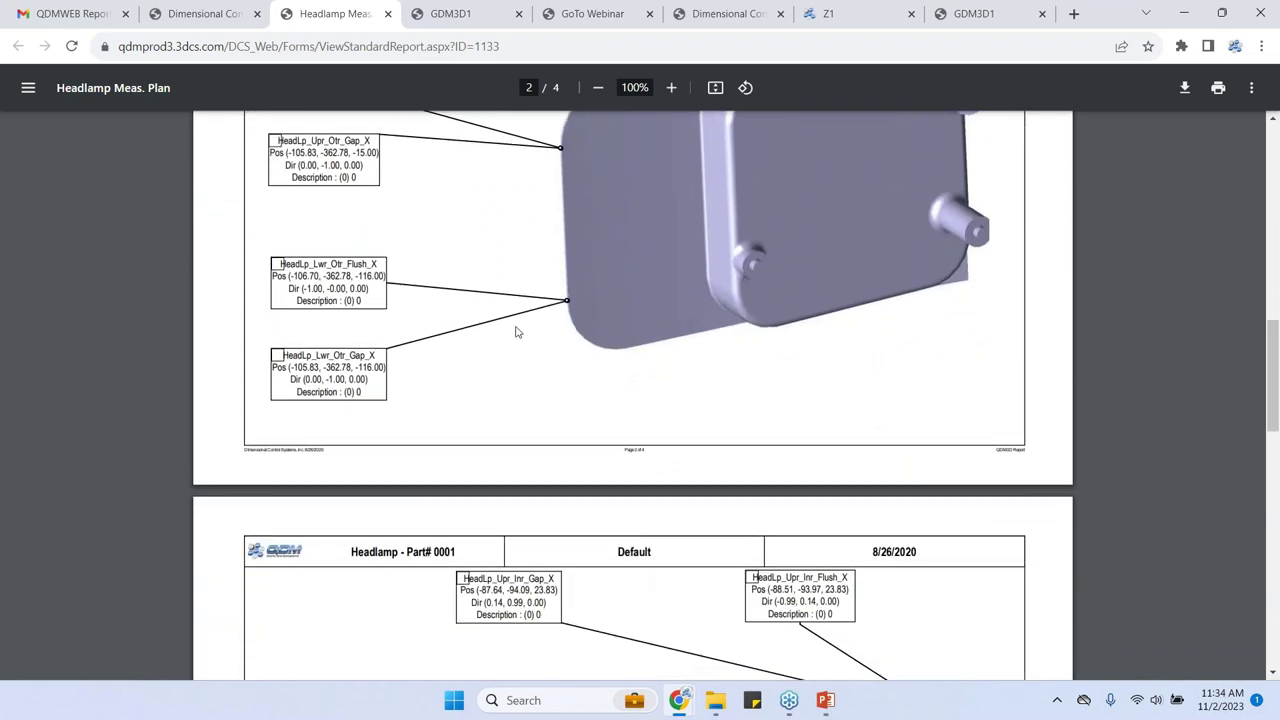
scroll(612, 368, "down", 2)
scroll(628, 376, "down", 2)
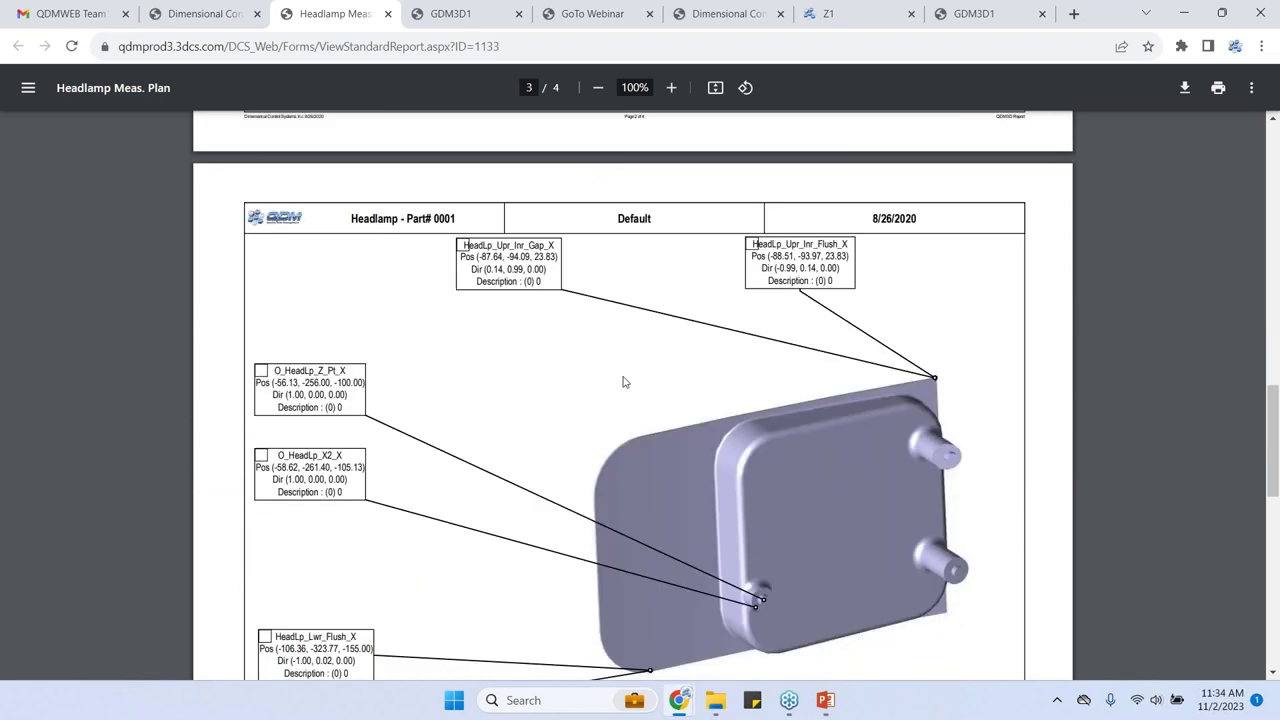
scroll(622, 381, "up", 3)
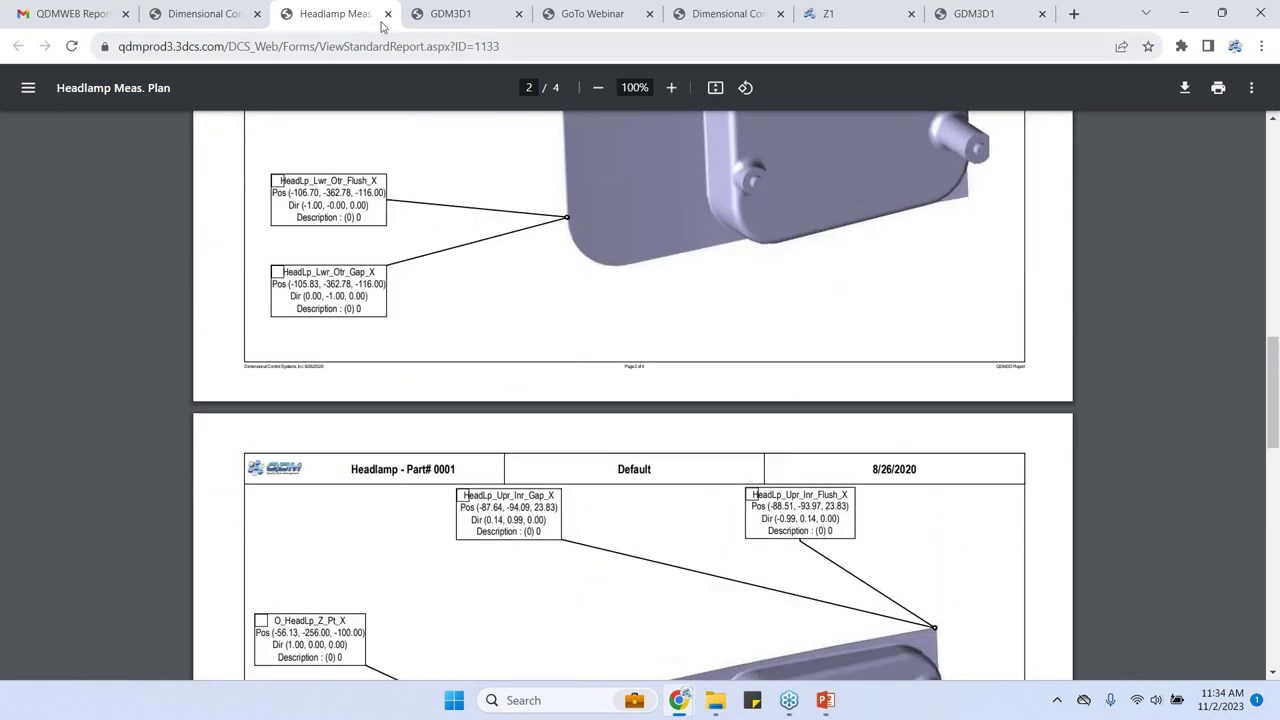
left_click(388, 15)
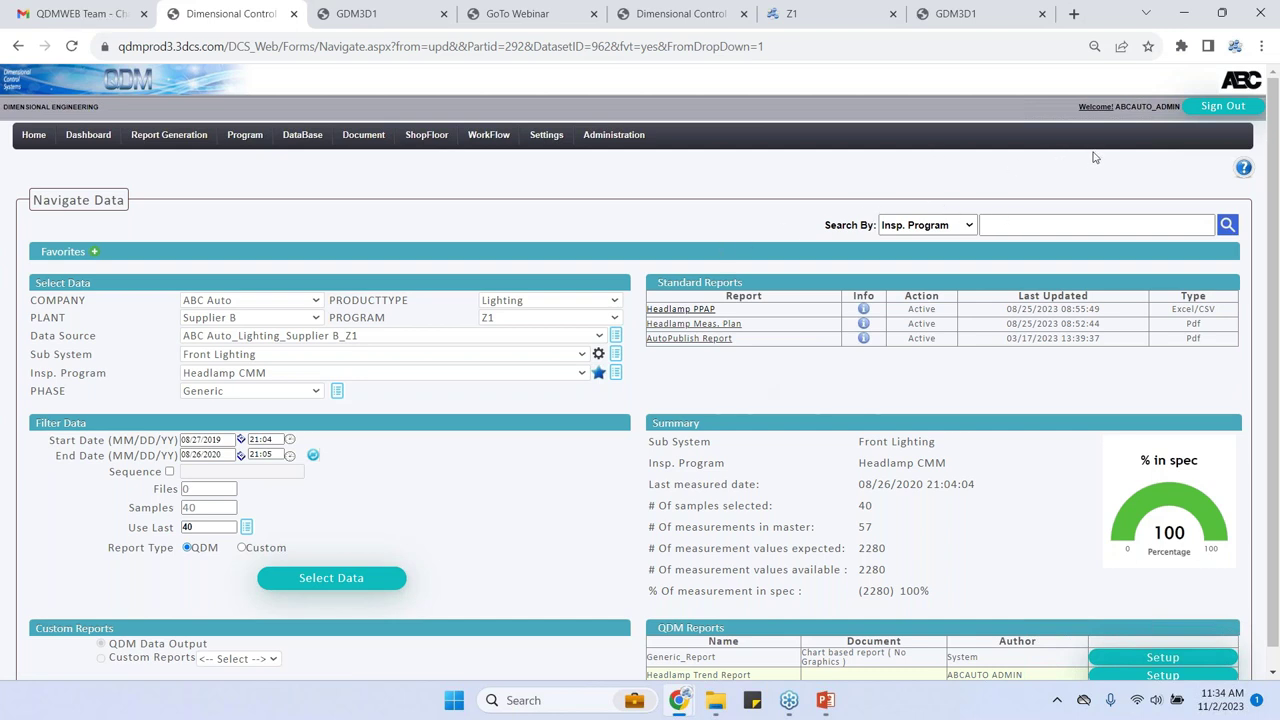
Step: Sign out of admin and sign in with the supplier username, declining to save the password
left_click(1222, 111)
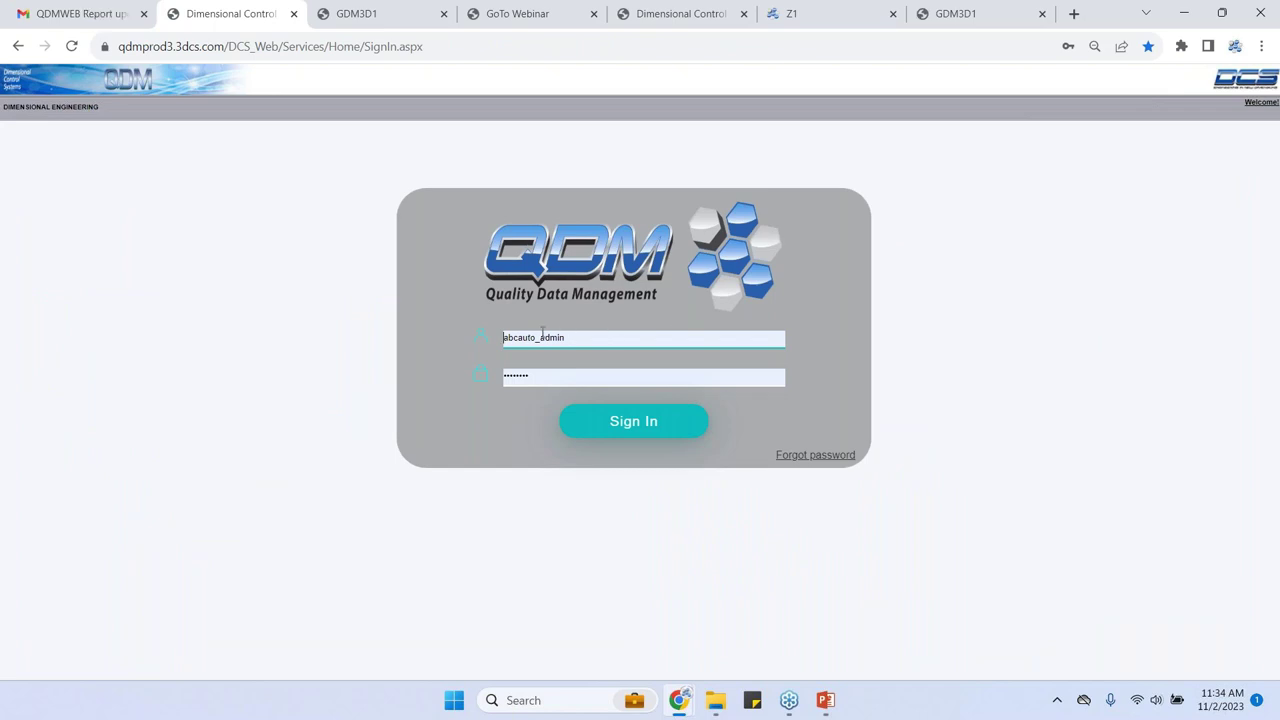
left_click_drag(540, 337, 604, 337)
type("supplierB")
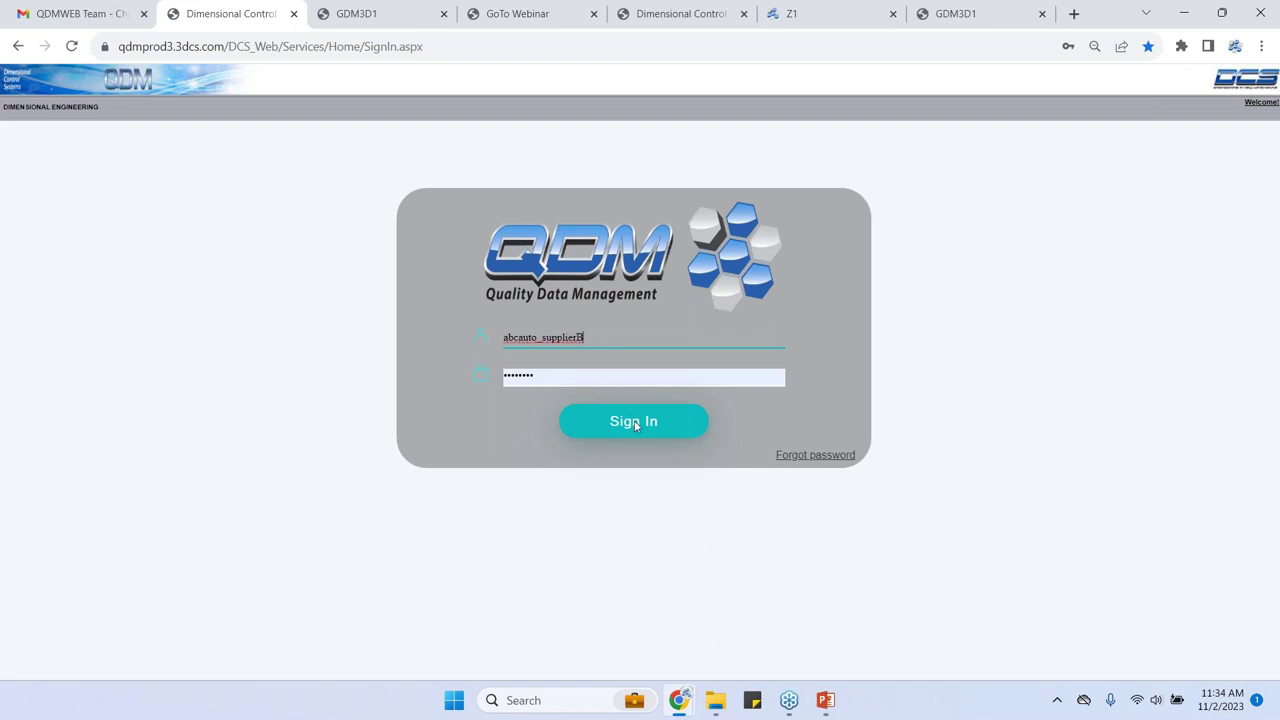
left_click(633, 421)
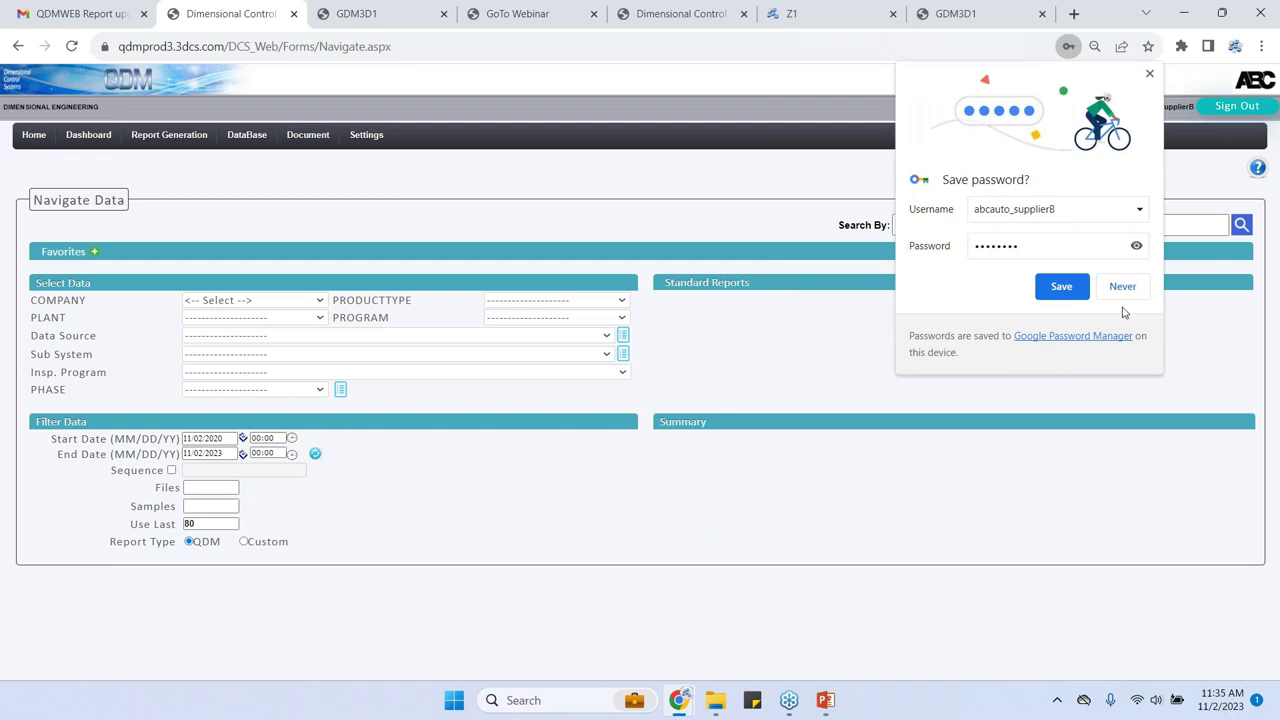
left_click(1132, 292)
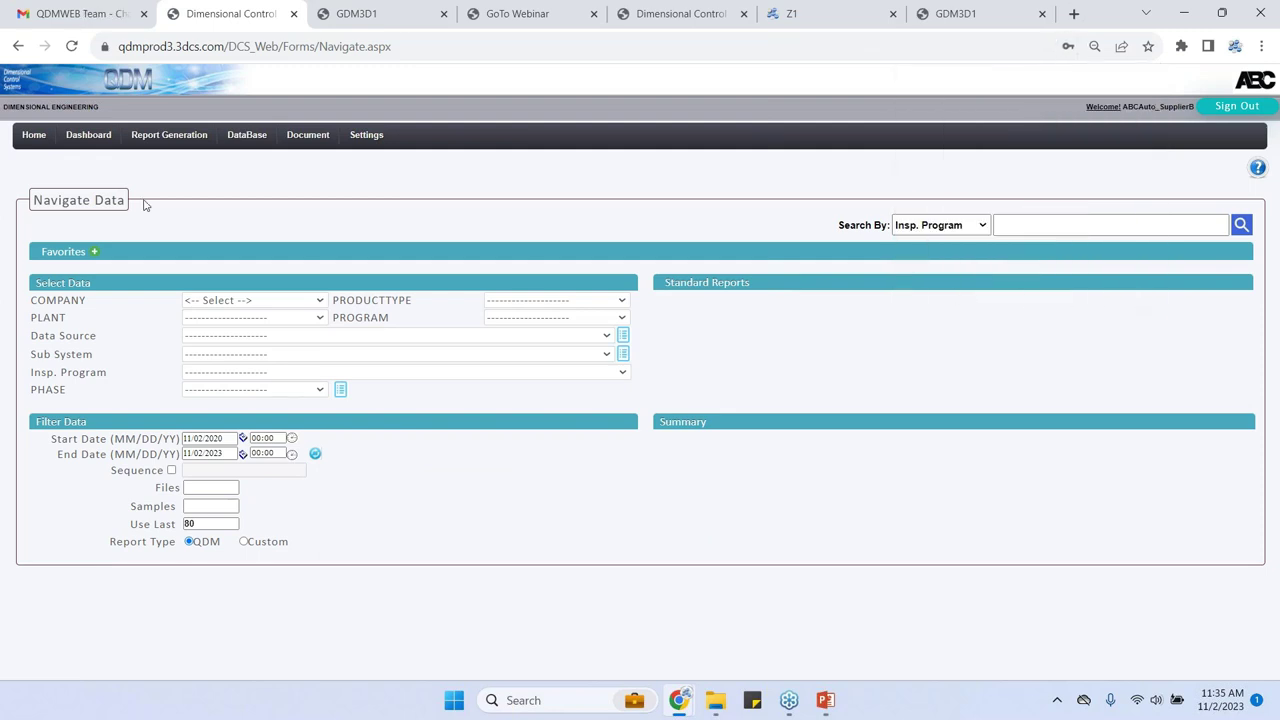
Step: Choose ABC Auto as the company on the Navigate Data form
mouse_move(91, 145)
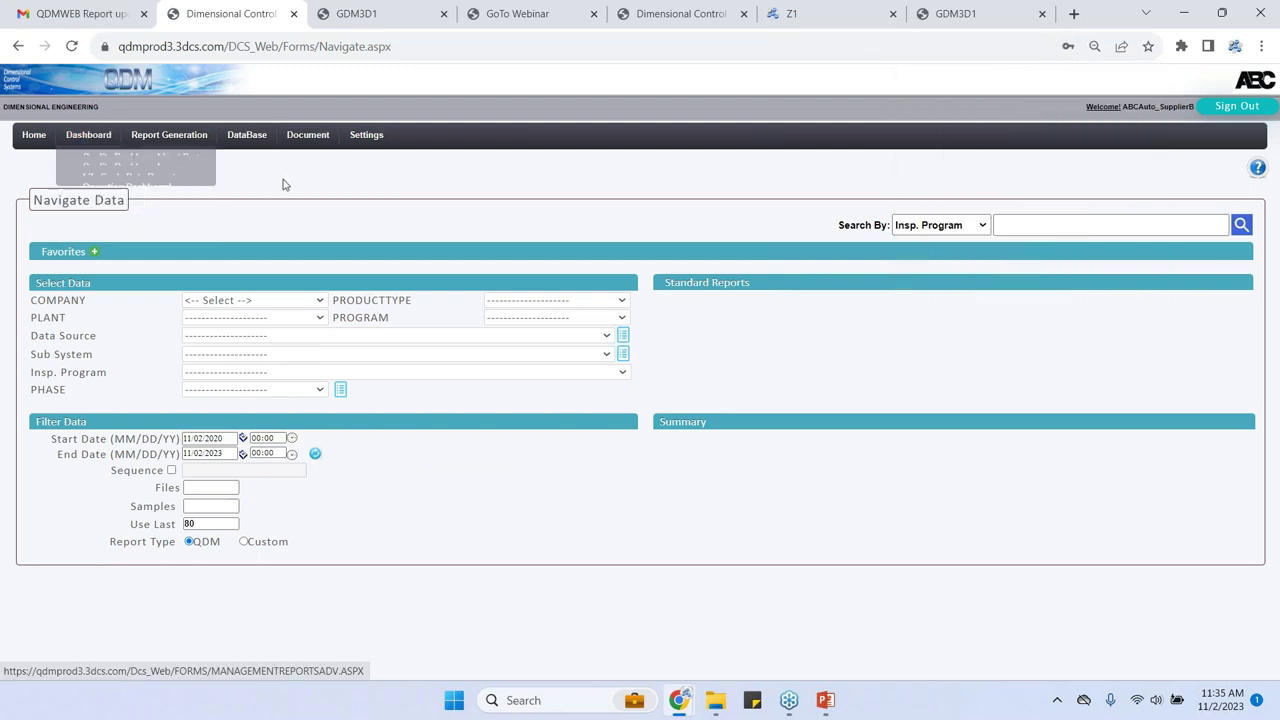
left_click(251, 300)
left_click(246, 330)
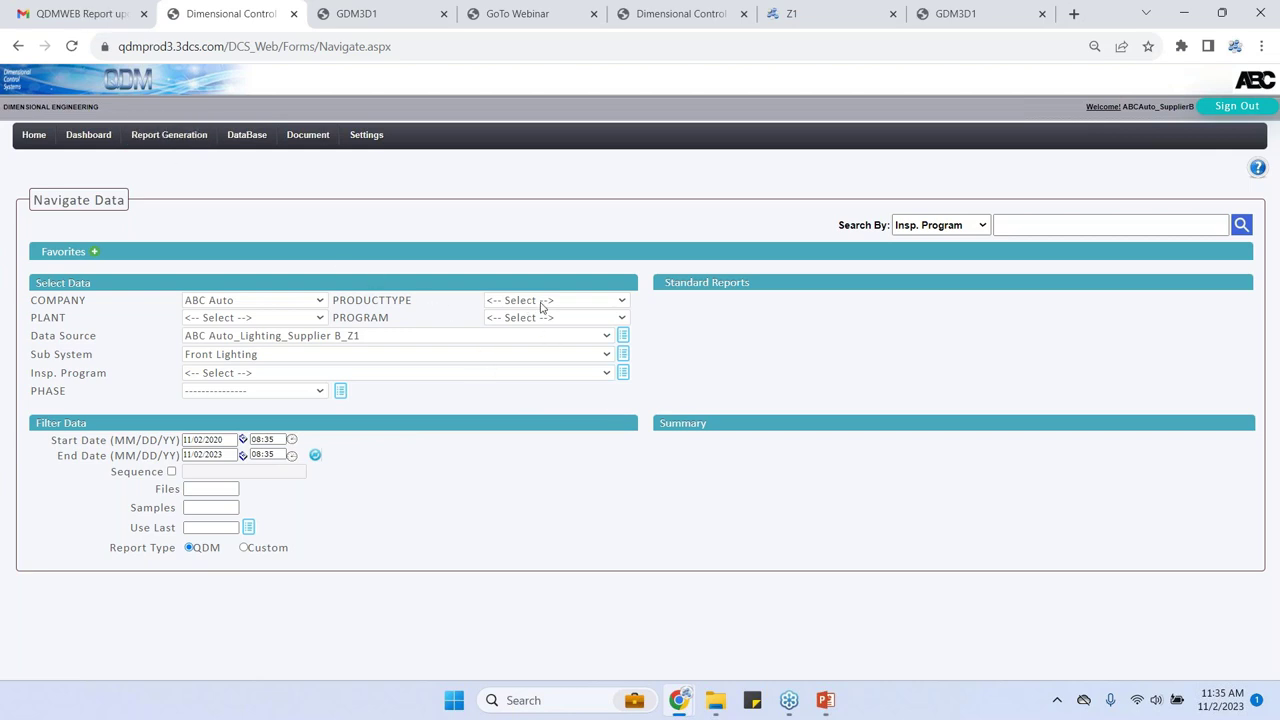
Step: Select product type Lighting, plant Supplier B, program Z1 and inspection program Headlamp CMM
left_click(541, 301)
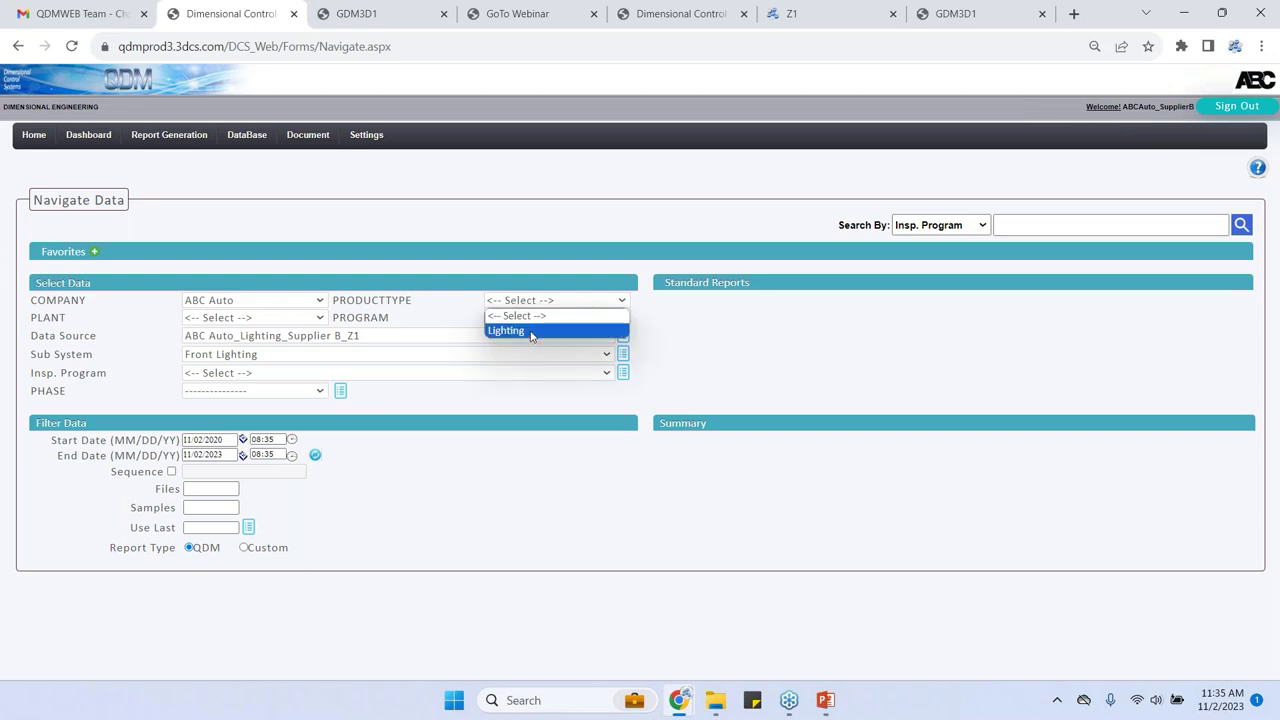
left_click(531, 333)
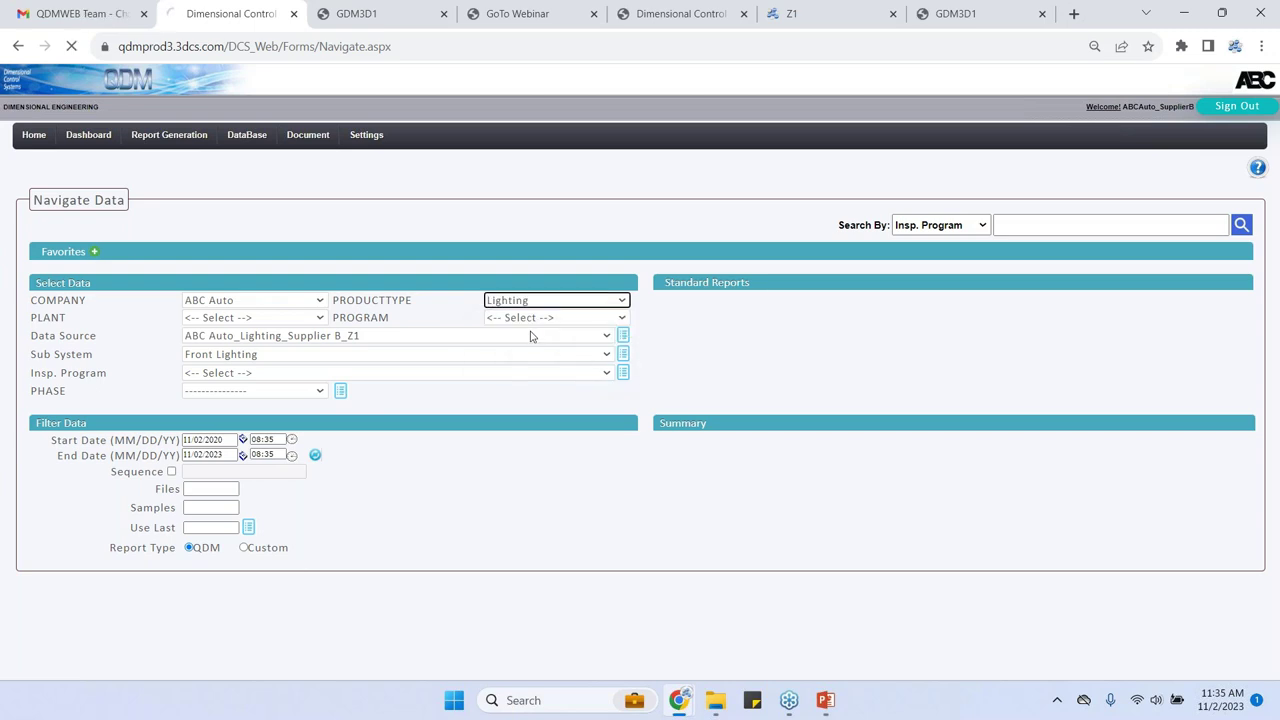
left_click(289, 318)
left_click(278, 349)
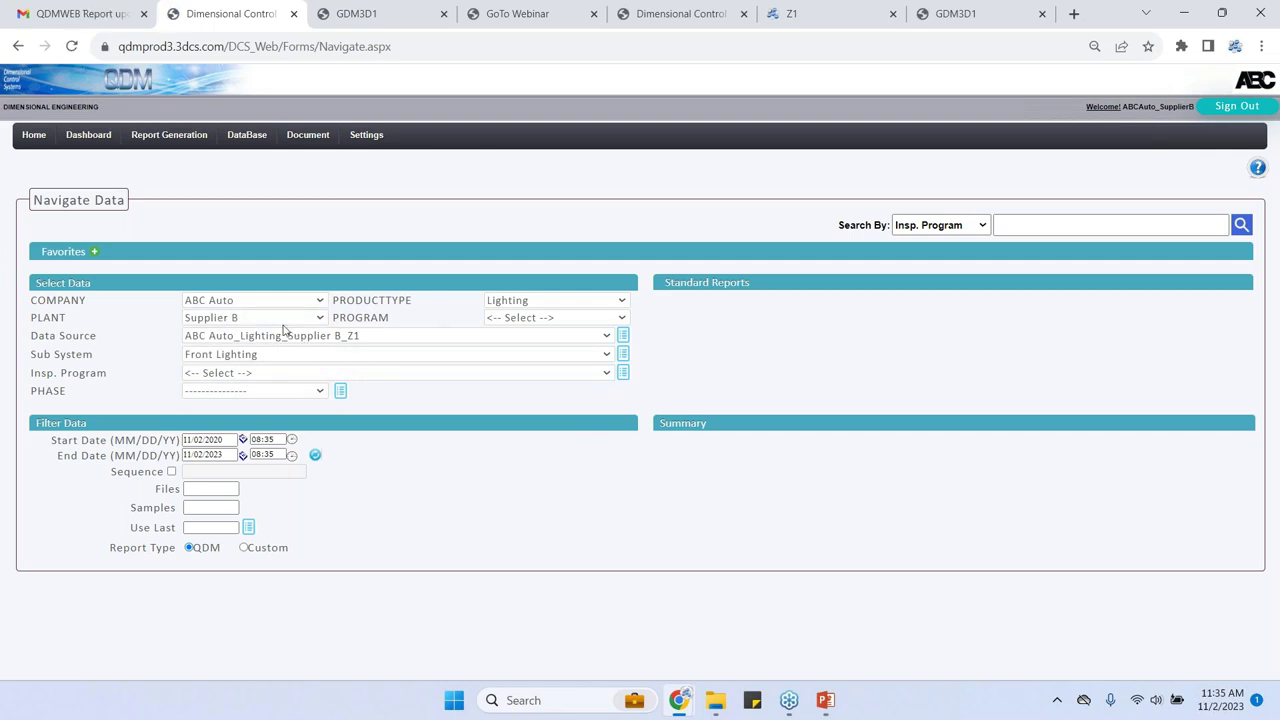
left_click(555, 318)
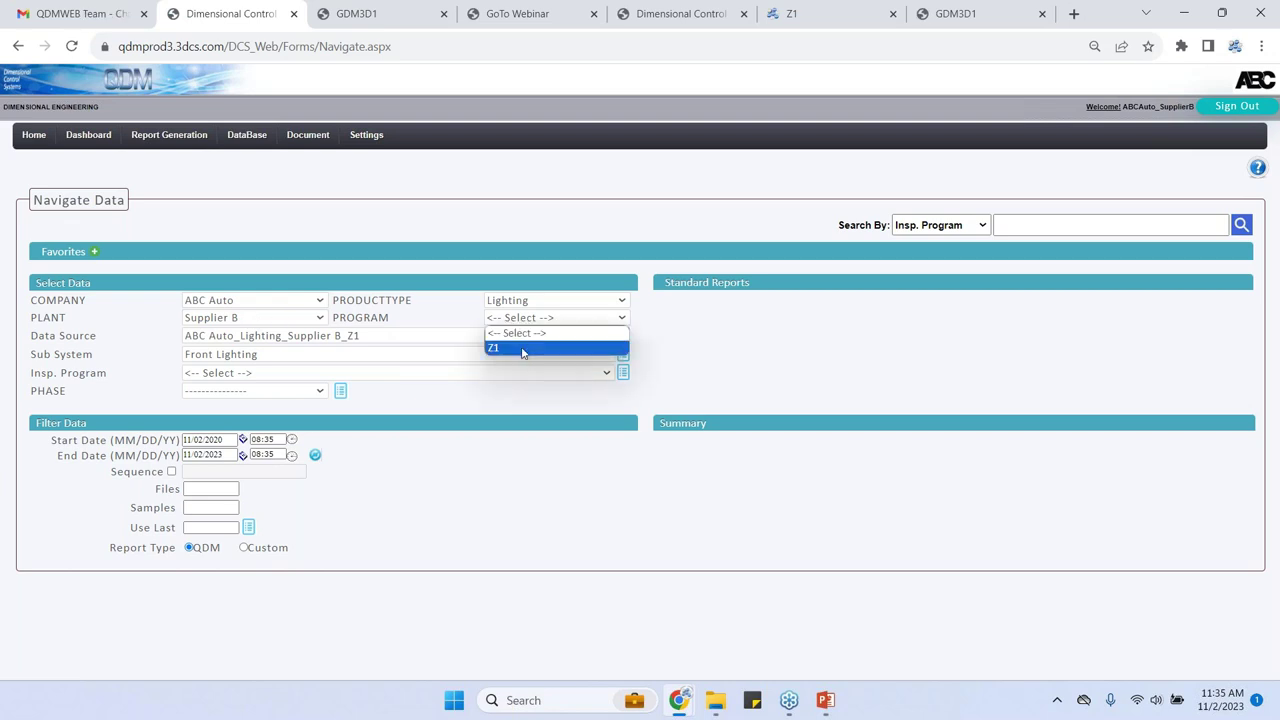
left_click(522, 349)
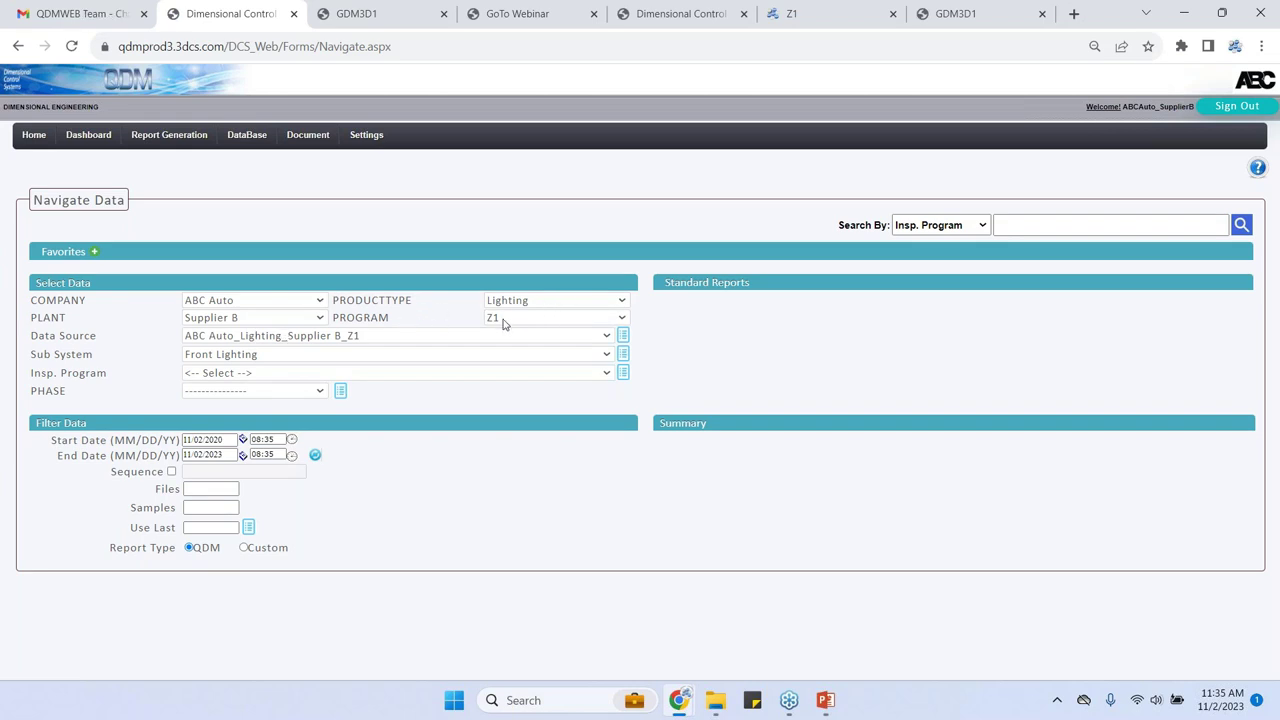
left_click(413, 375)
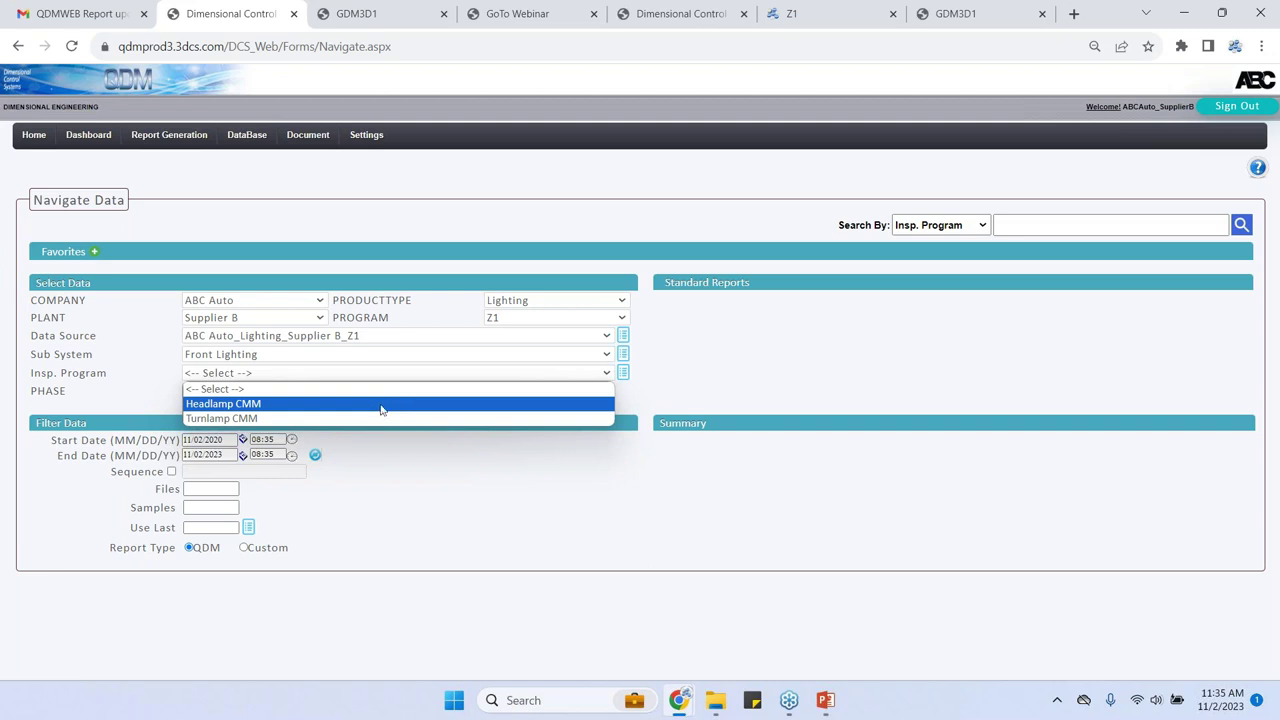
left_click(381, 404)
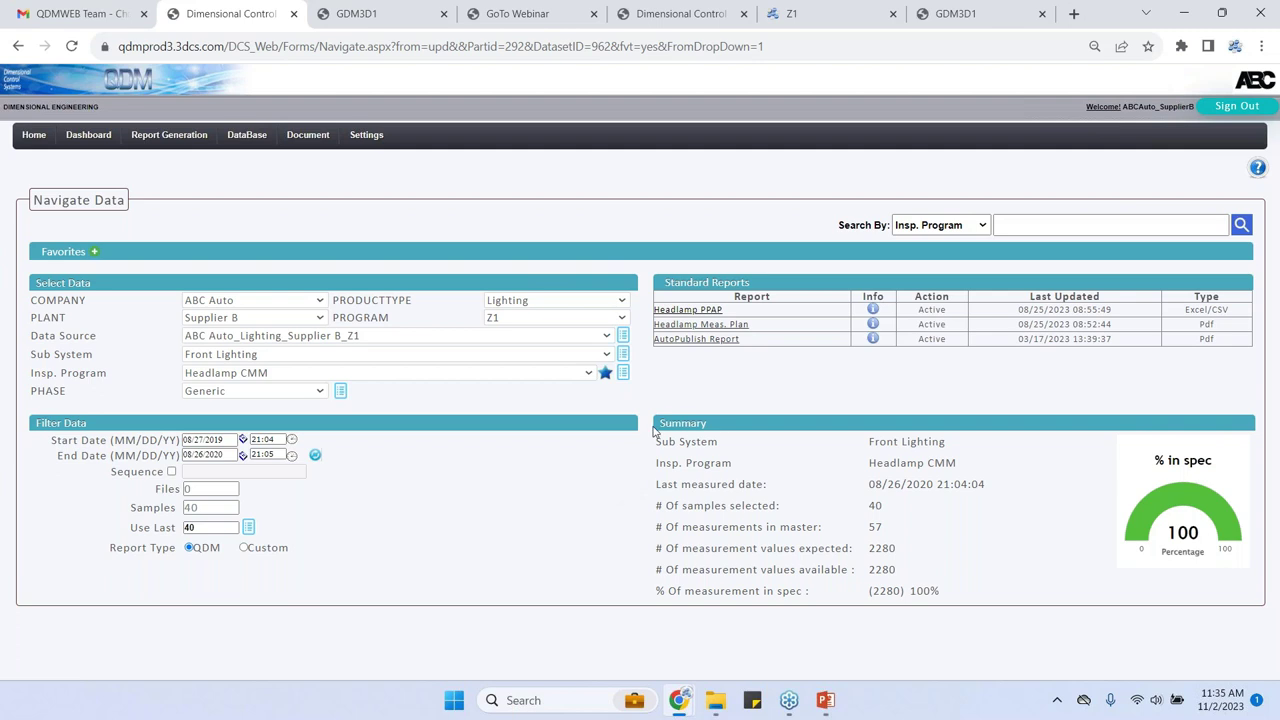
left_click(713, 328)
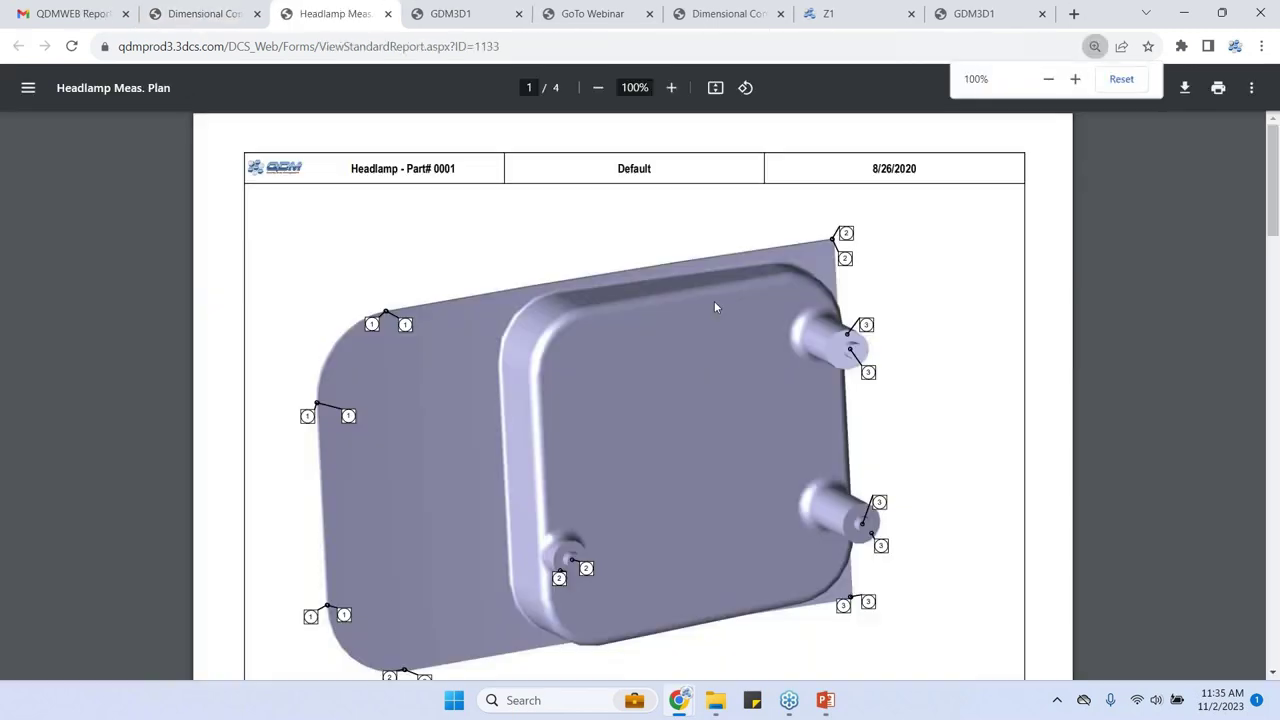
scroll(851, 395, "down", 5)
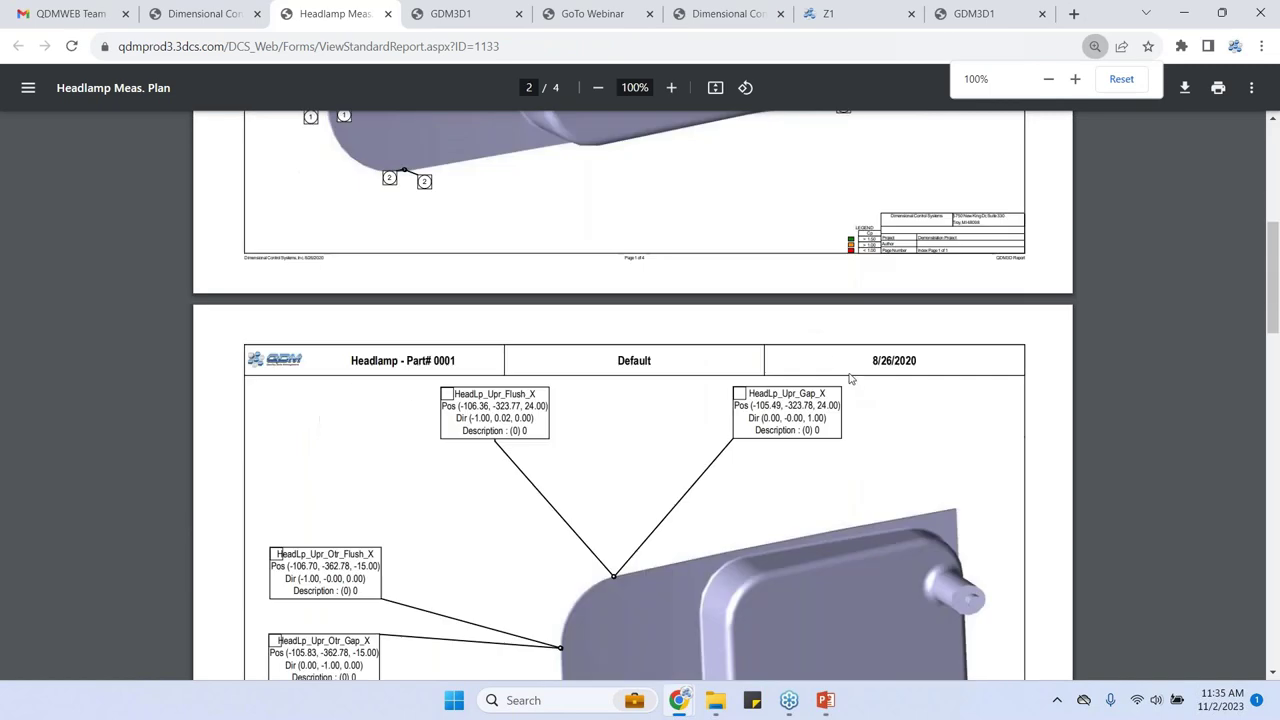
left_click(389, 14)
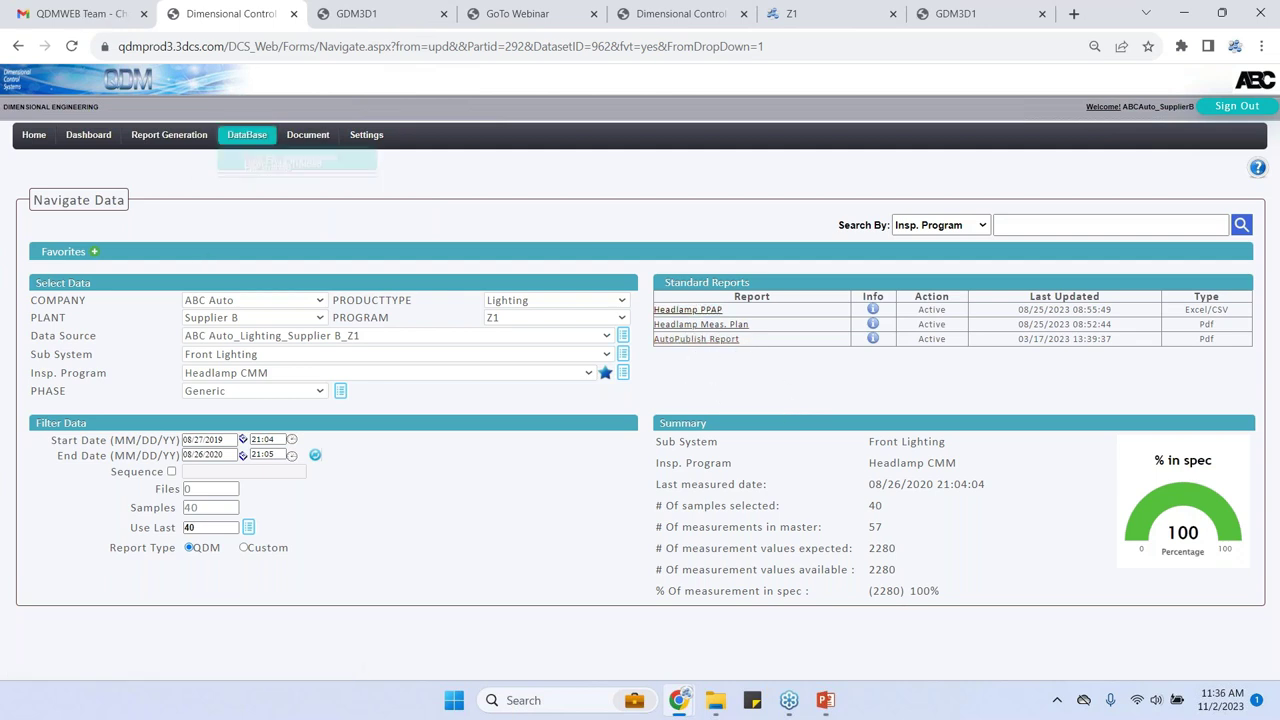
Step: Open Direct Data Upload and set data source ABC Auto_Lighting_Supplier B_Z1, sub system Front Lighting
mouse_move(235, 148)
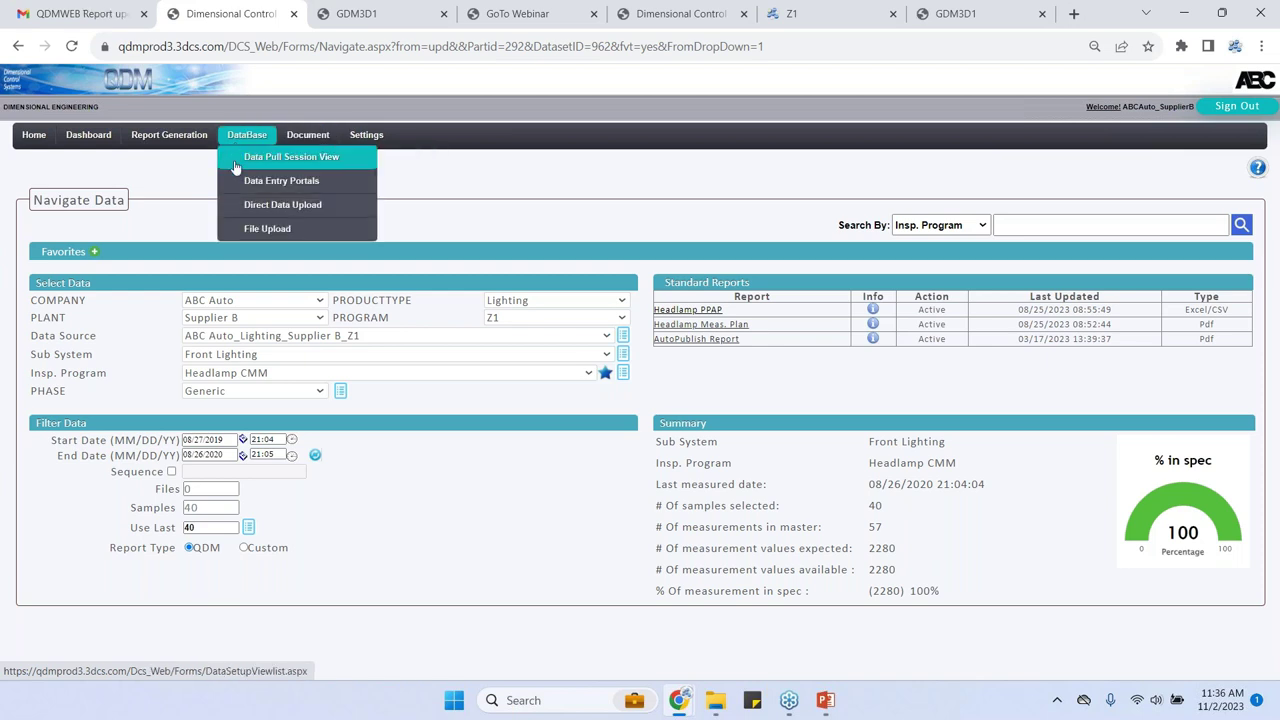
left_click(276, 208)
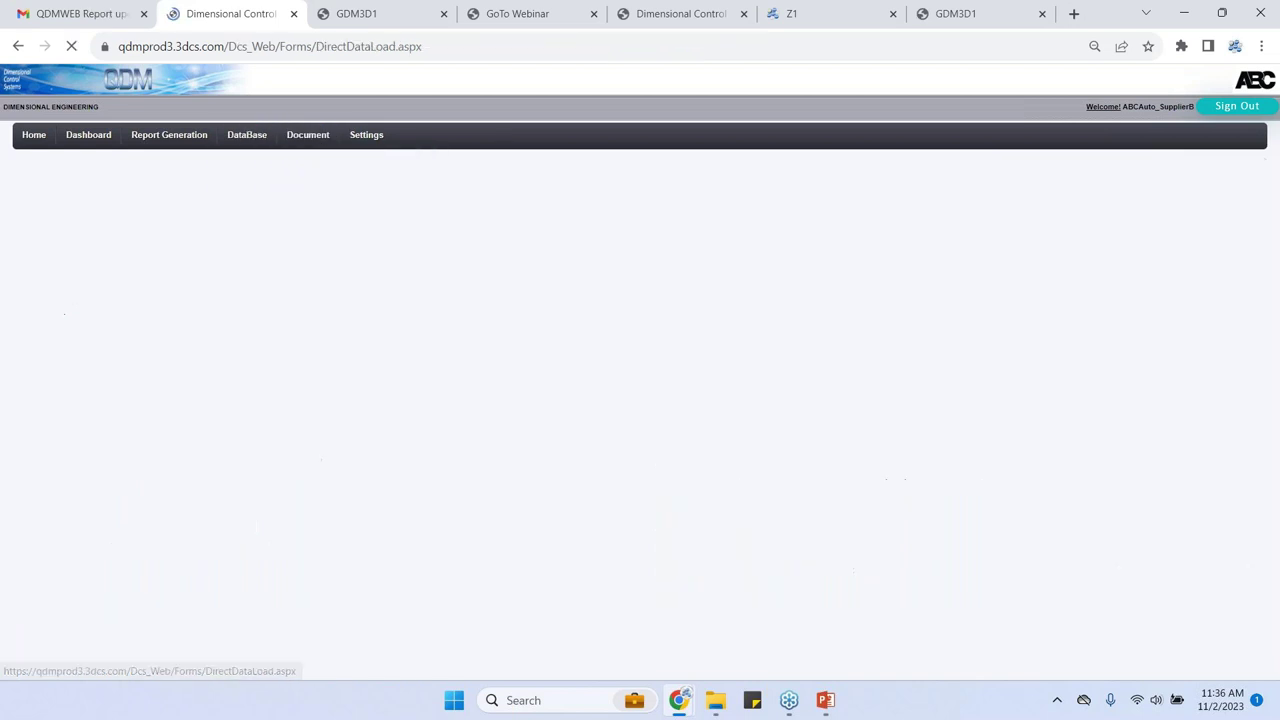
left_click(731, 263)
left_click(722, 287)
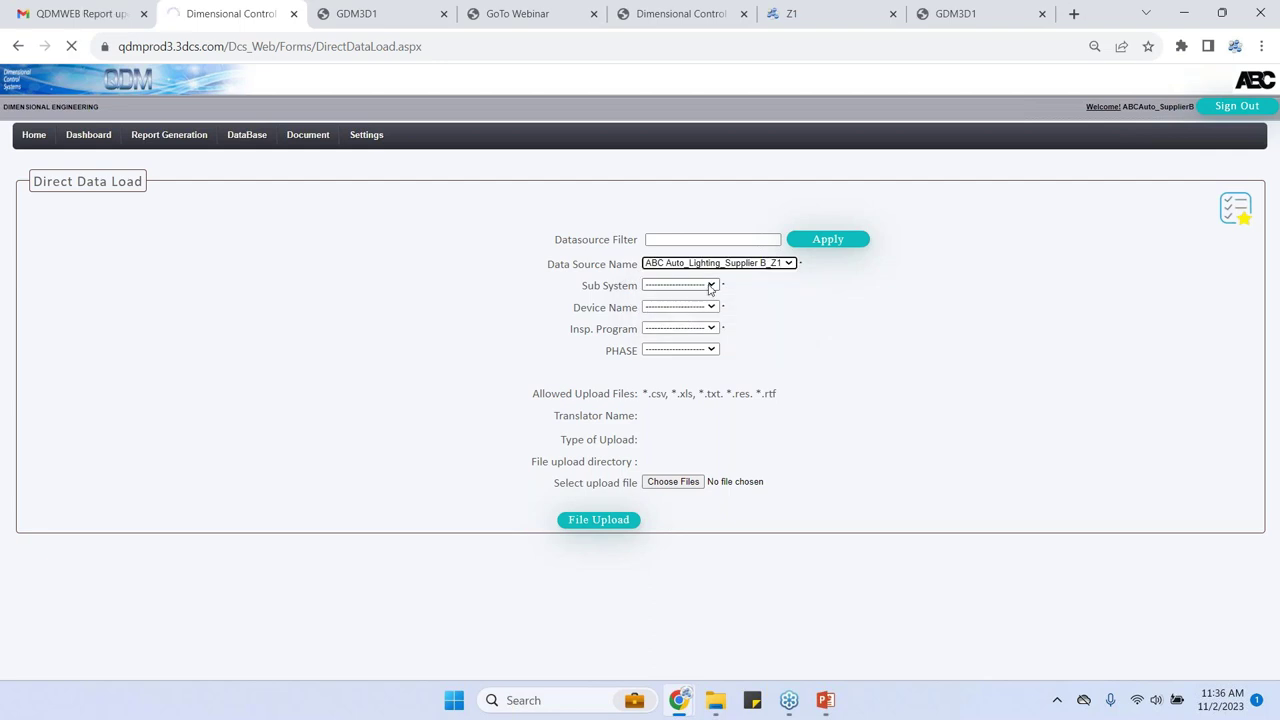
left_click(710, 286)
left_click(703, 308)
Step: Set device CMM and inspection program Headlamp, then cancel the file chooser without uploading
left_click(702, 307)
left_click(697, 329)
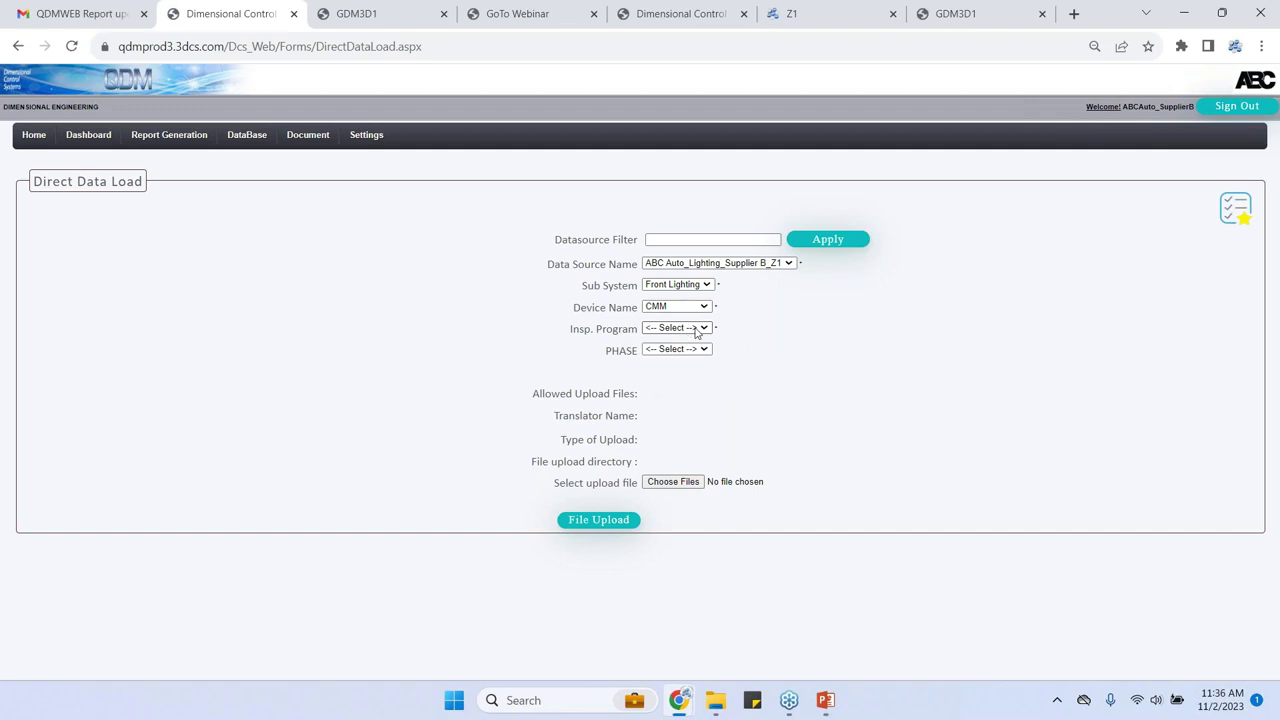
left_click(697, 329)
left_click(690, 350)
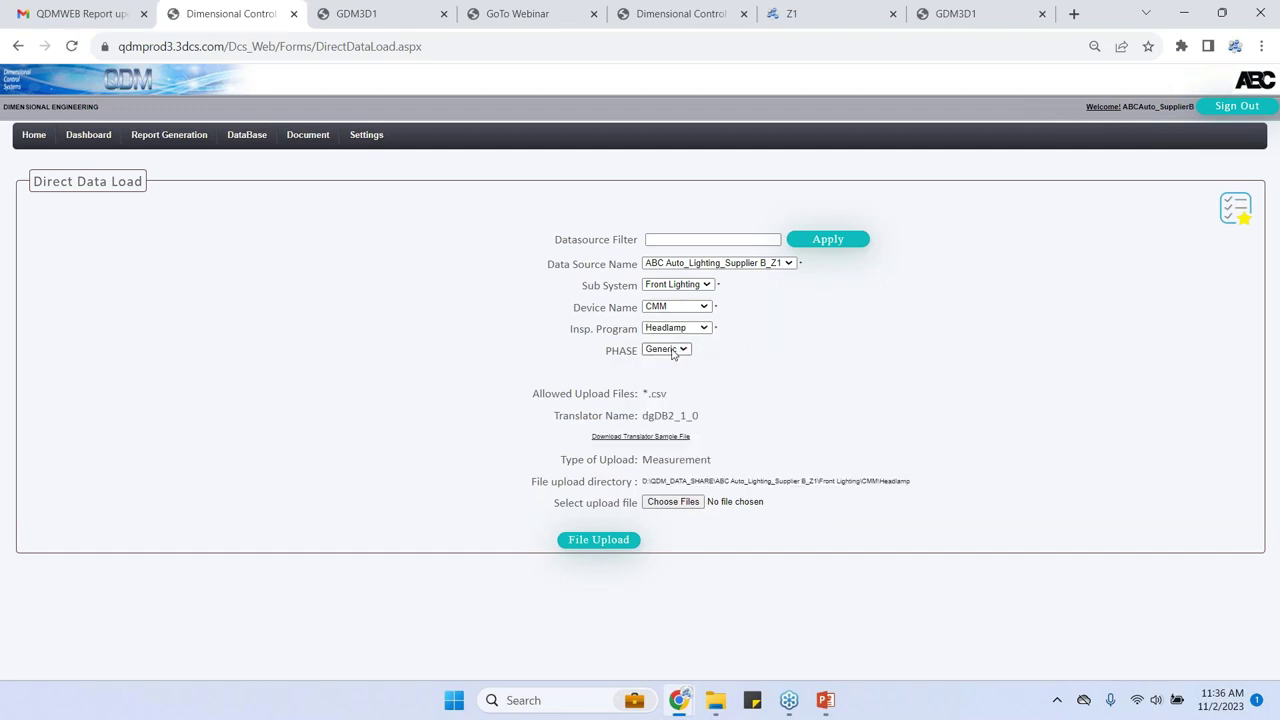
left_click(676, 502)
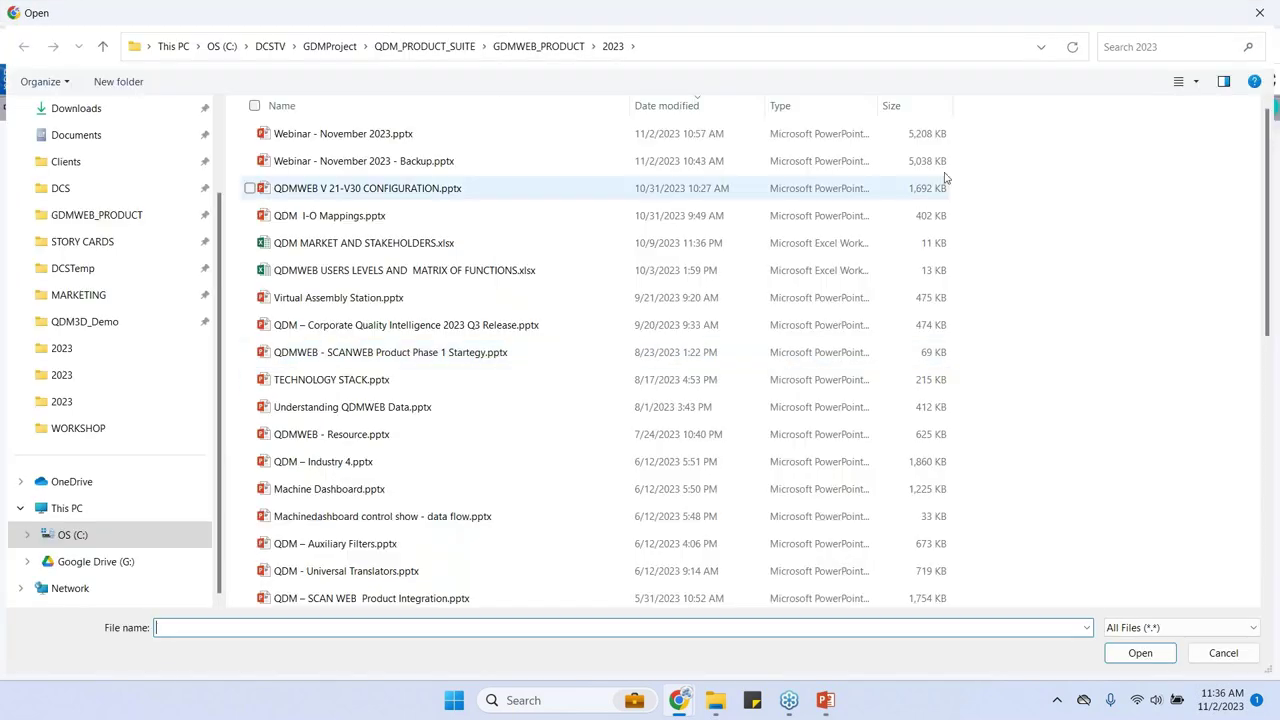
left_click(1259, 12)
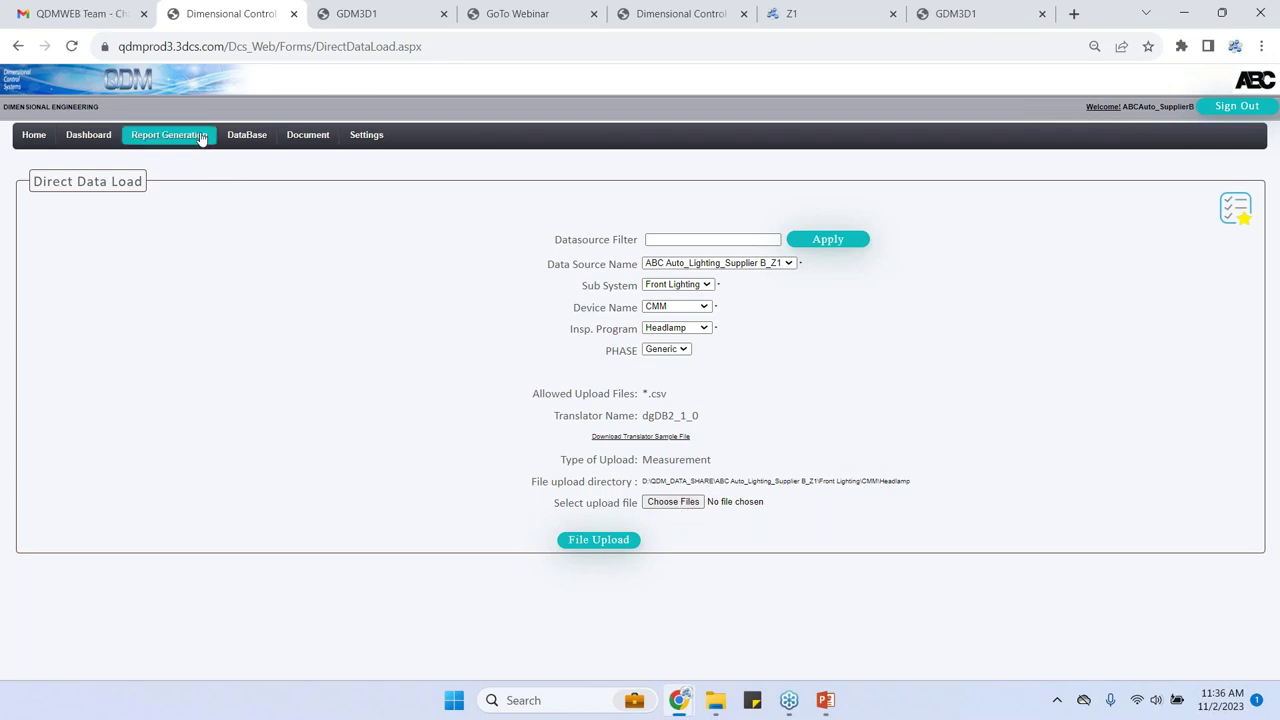
Step: Return to Navigate Data, sign out of the supplier account and sign back in as admin
mouse_move(169, 138)
left_click(184, 160)
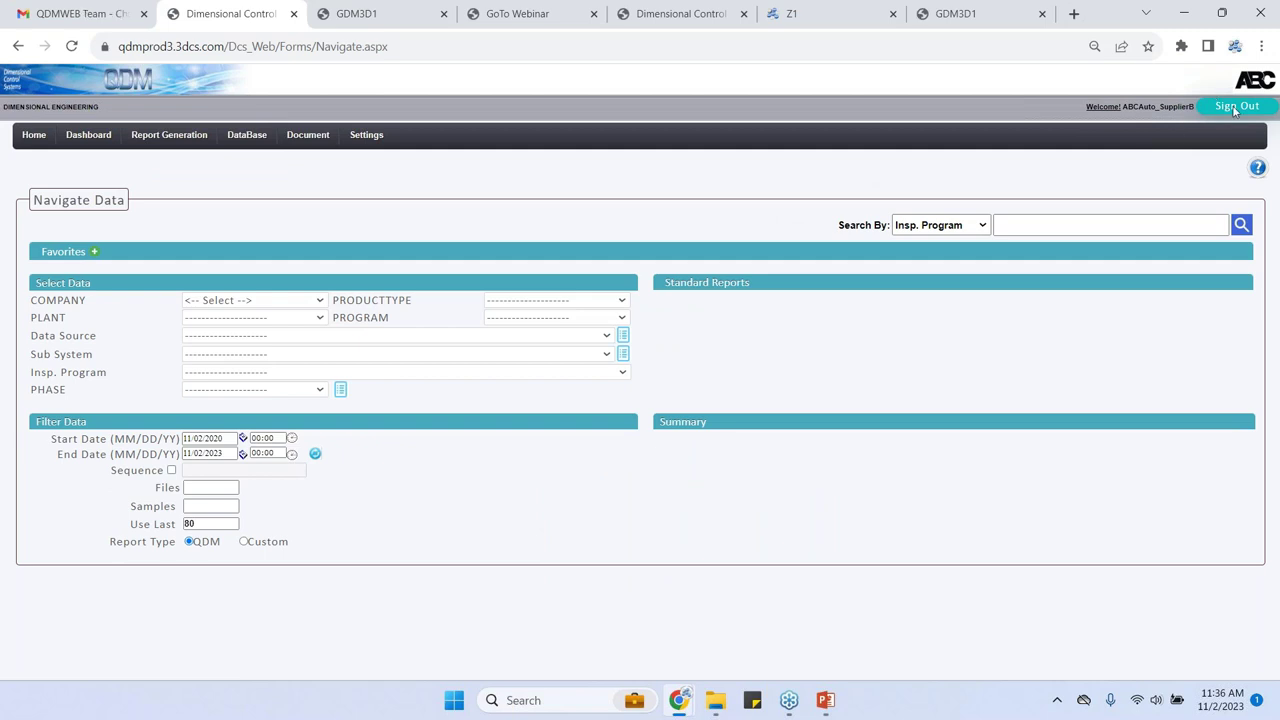
left_click(1236, 107)
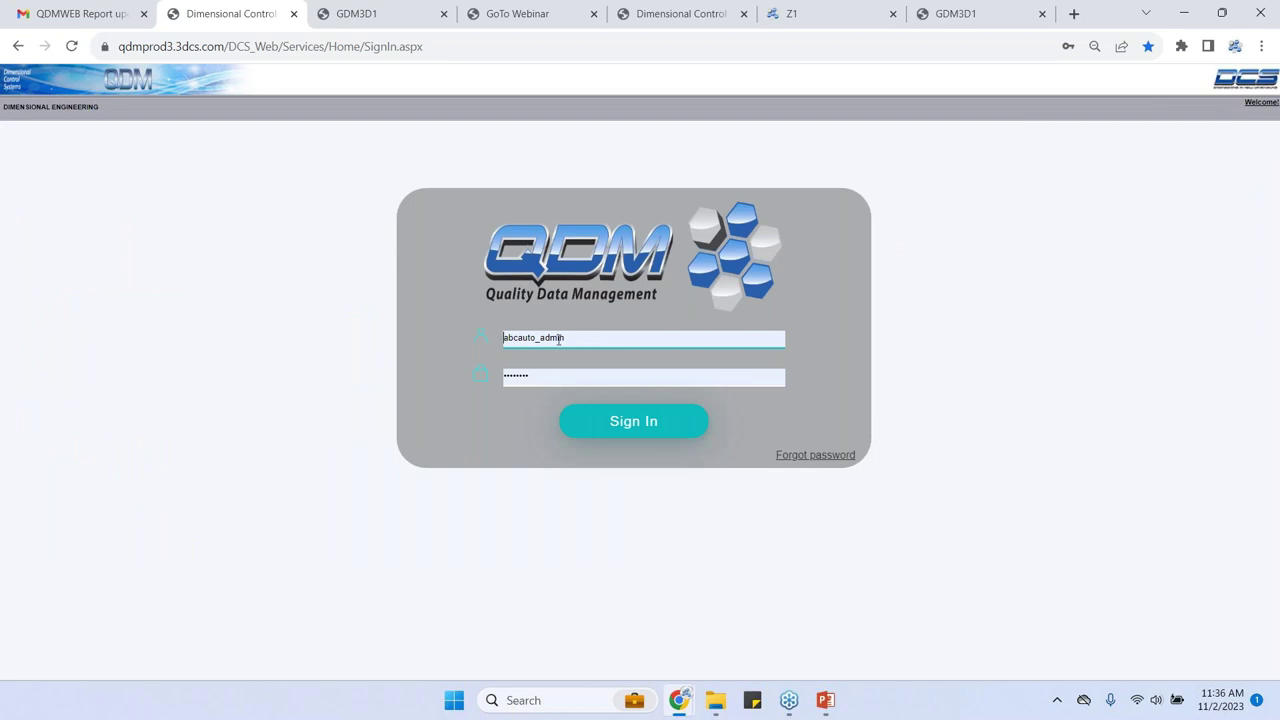
left_click(618, 421)
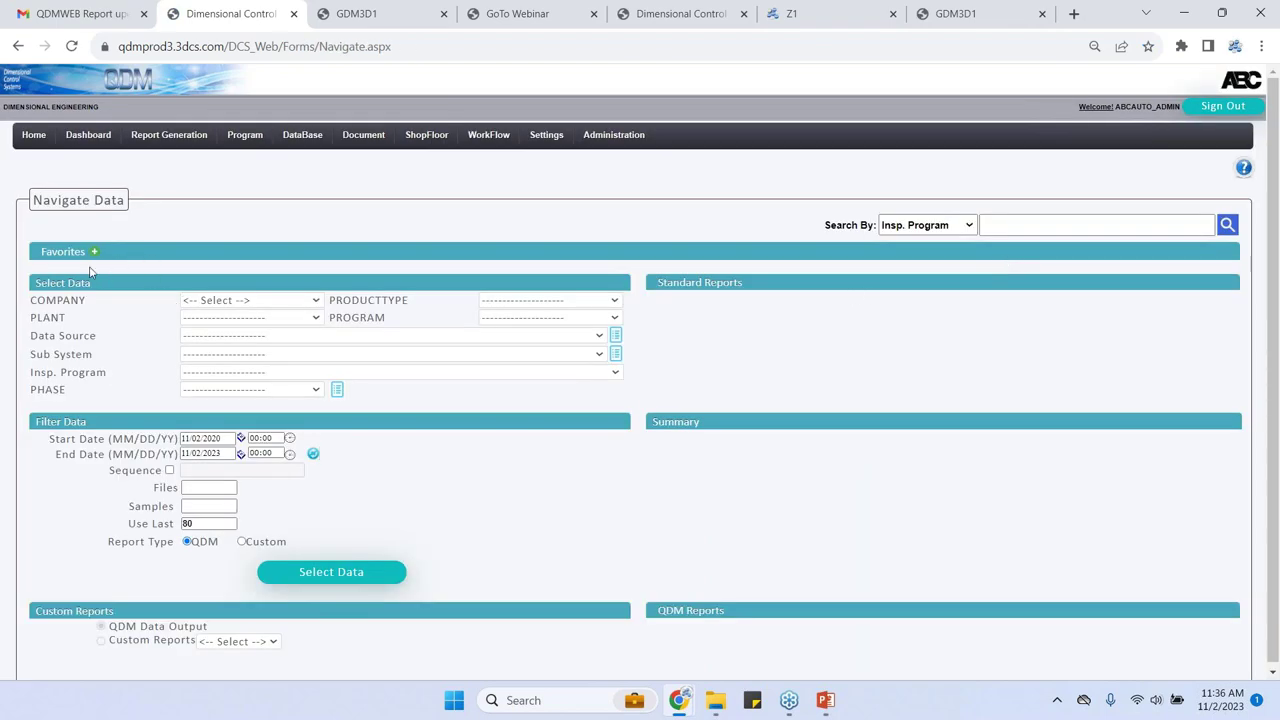
Step: Choose company ABC Auto, data source ABC Auto_Lighting_Supplier B_Z1 and inspection program Headlamp CMM
left_click(235, 301)
left_click(252, 333)
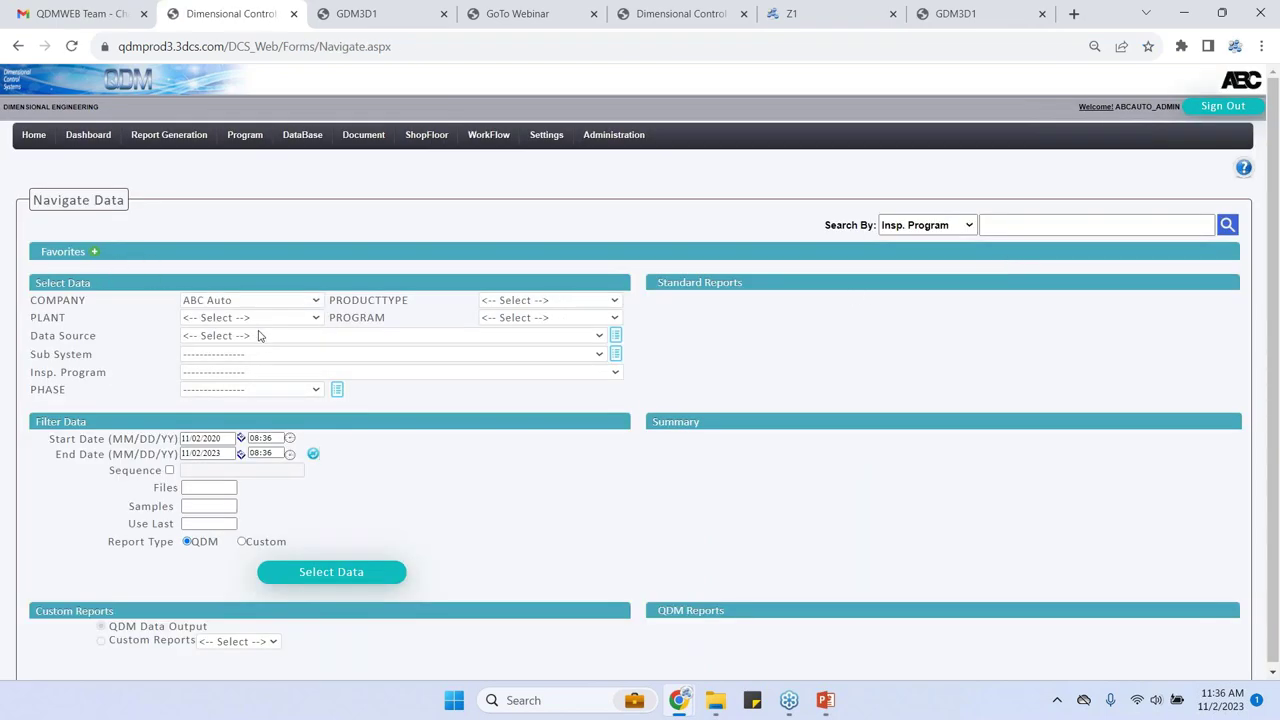
left_click(261, 335)
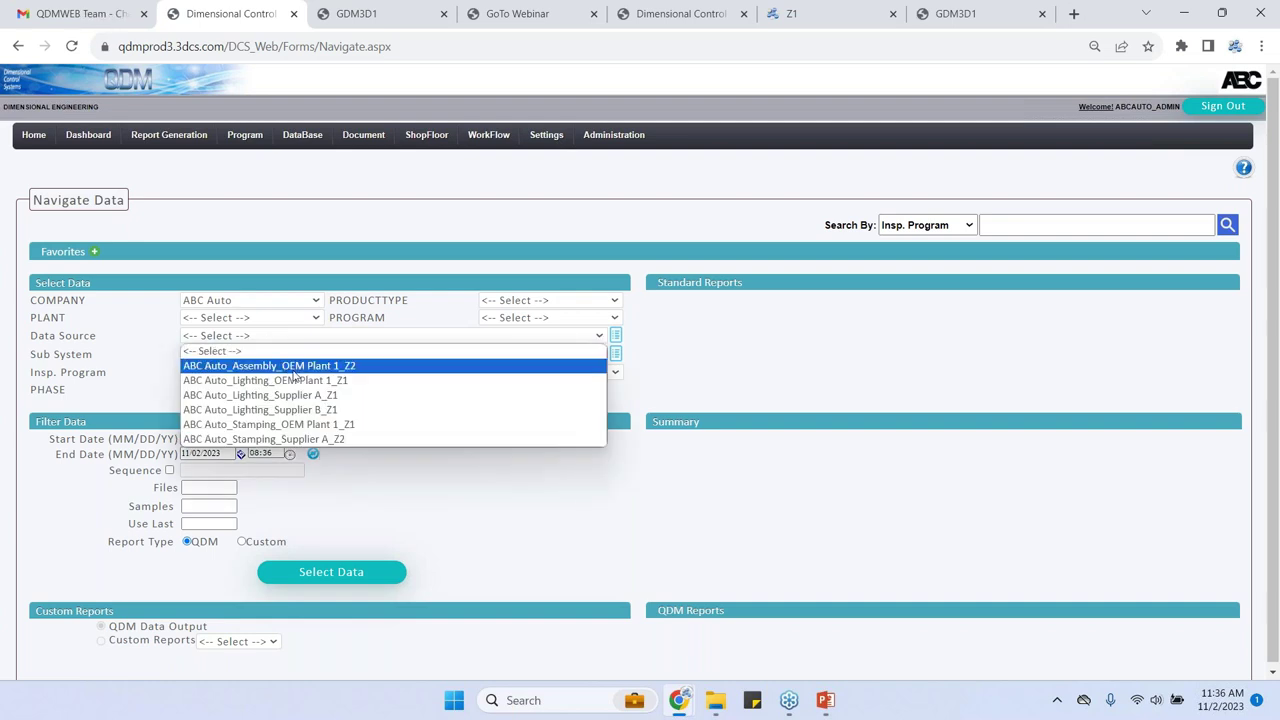
left_click(324, 410)
left_click(304, 373)
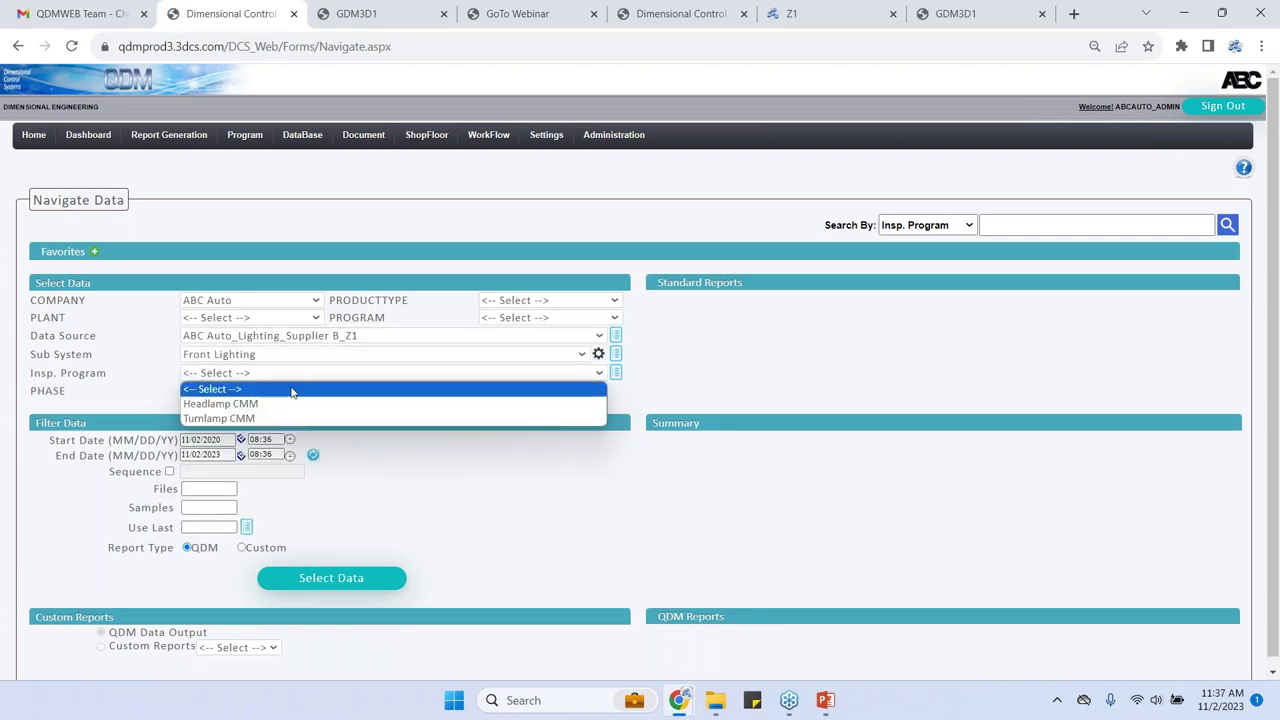
left_click(289, 405)
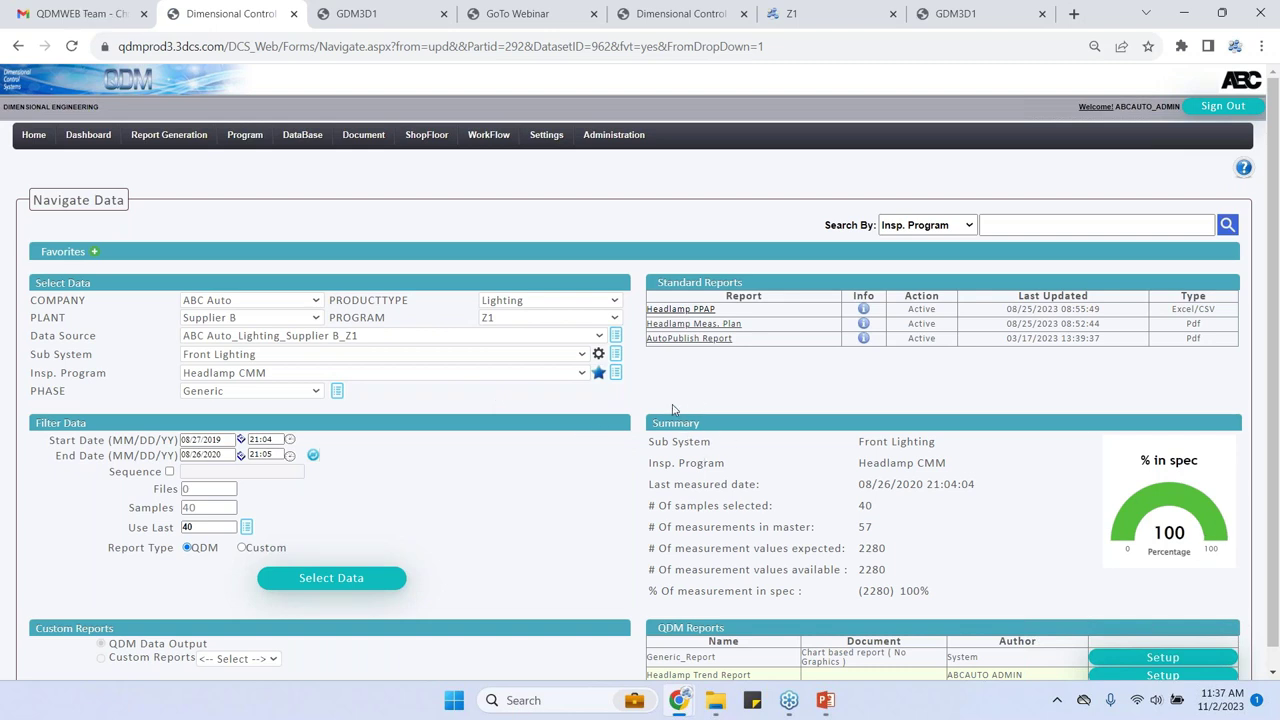
left_click(720, 340)
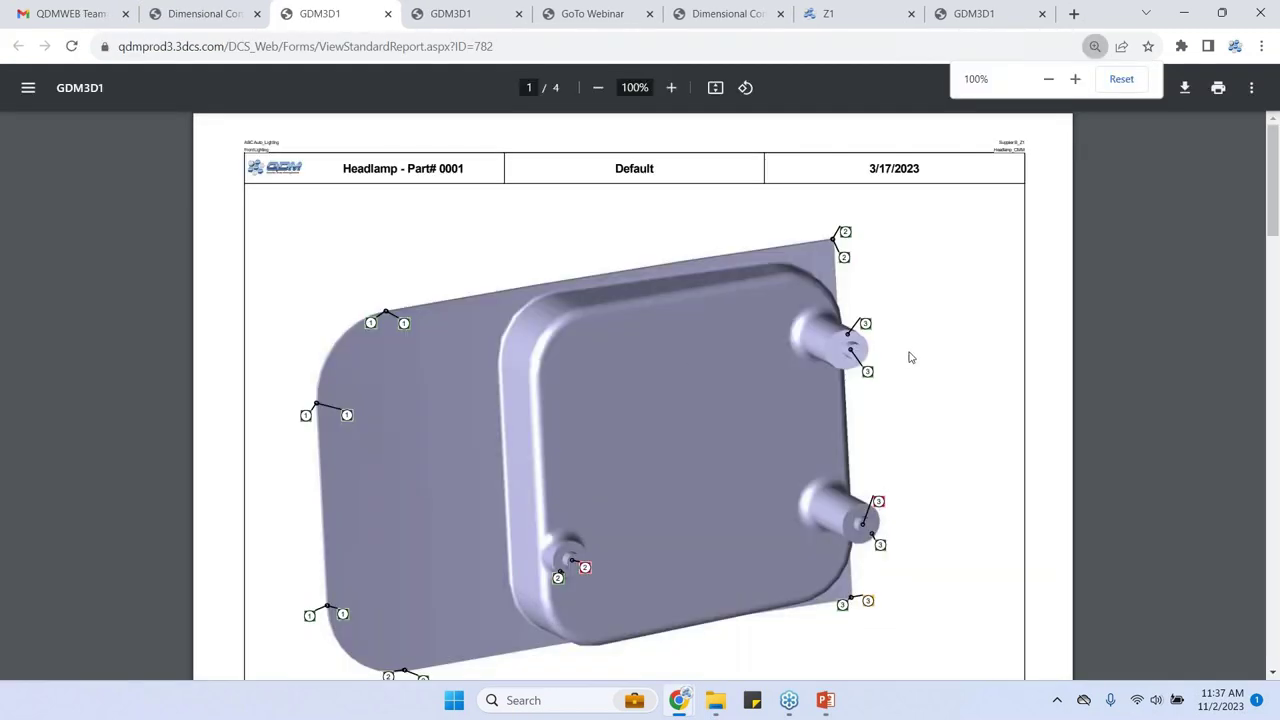
scroll(929, 357, "down", 4)
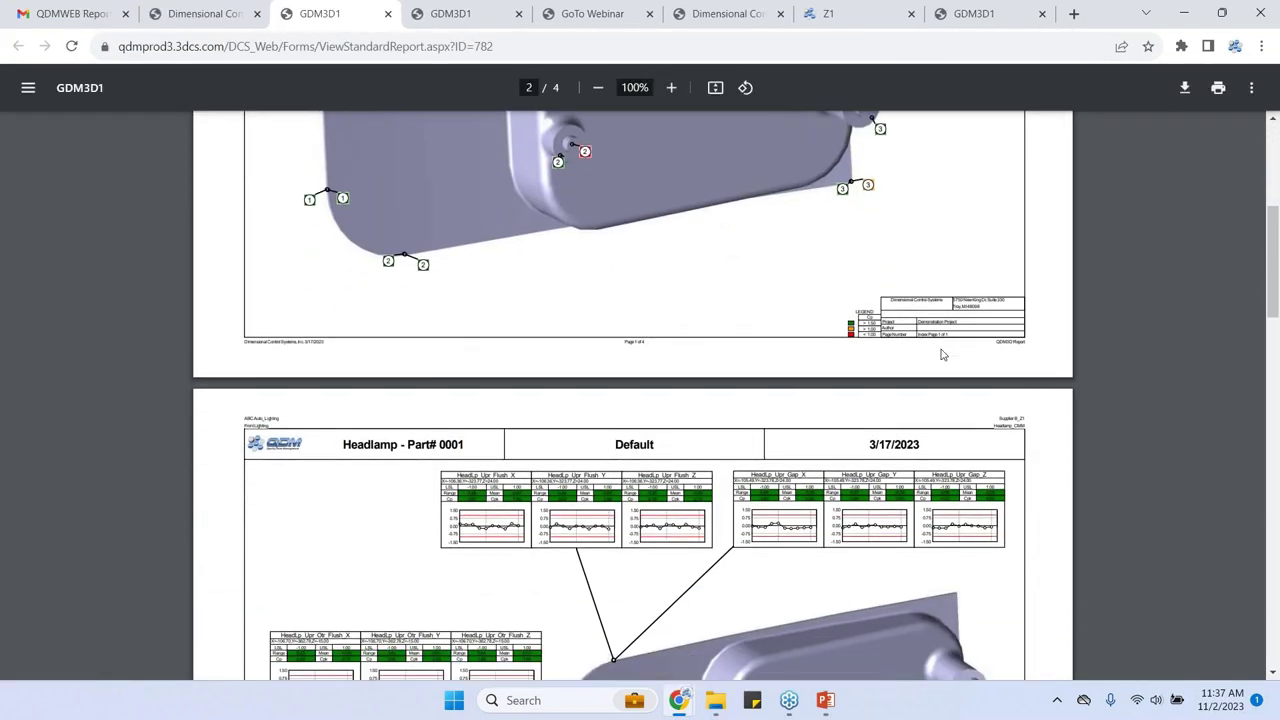
scroll(834, 354, "down", 3)
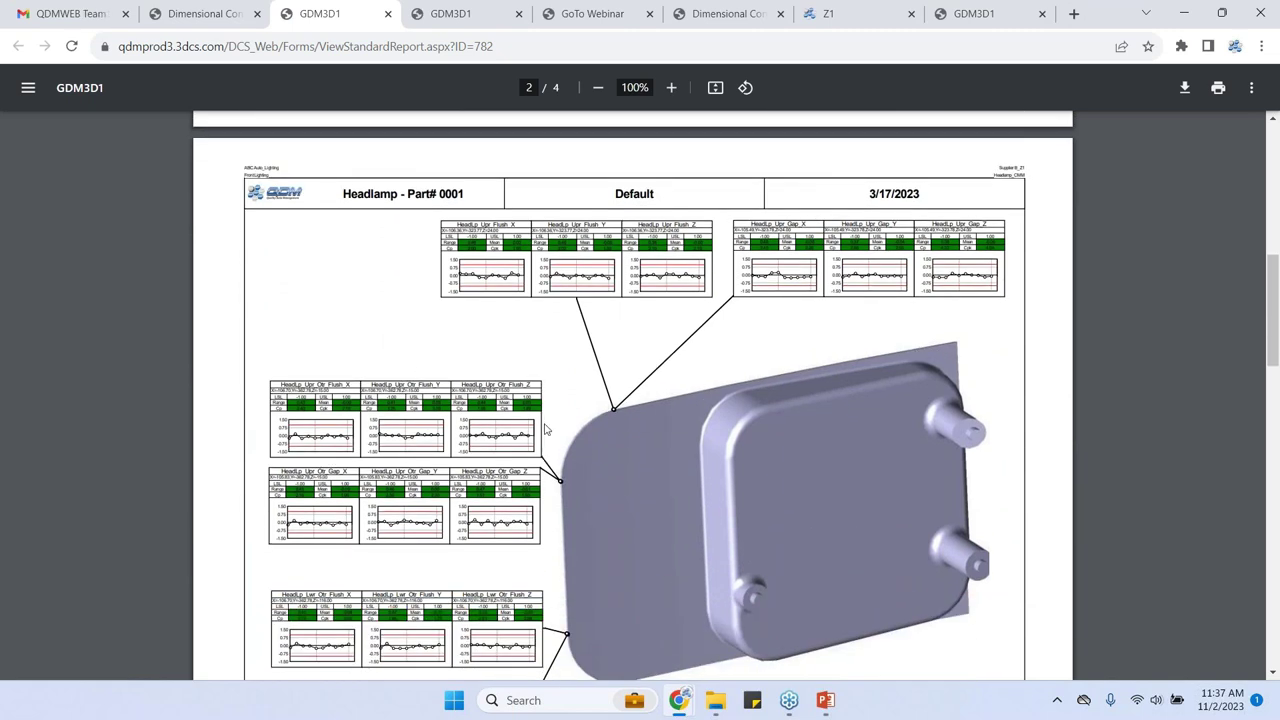
scroll(632, 447, "down", 4)
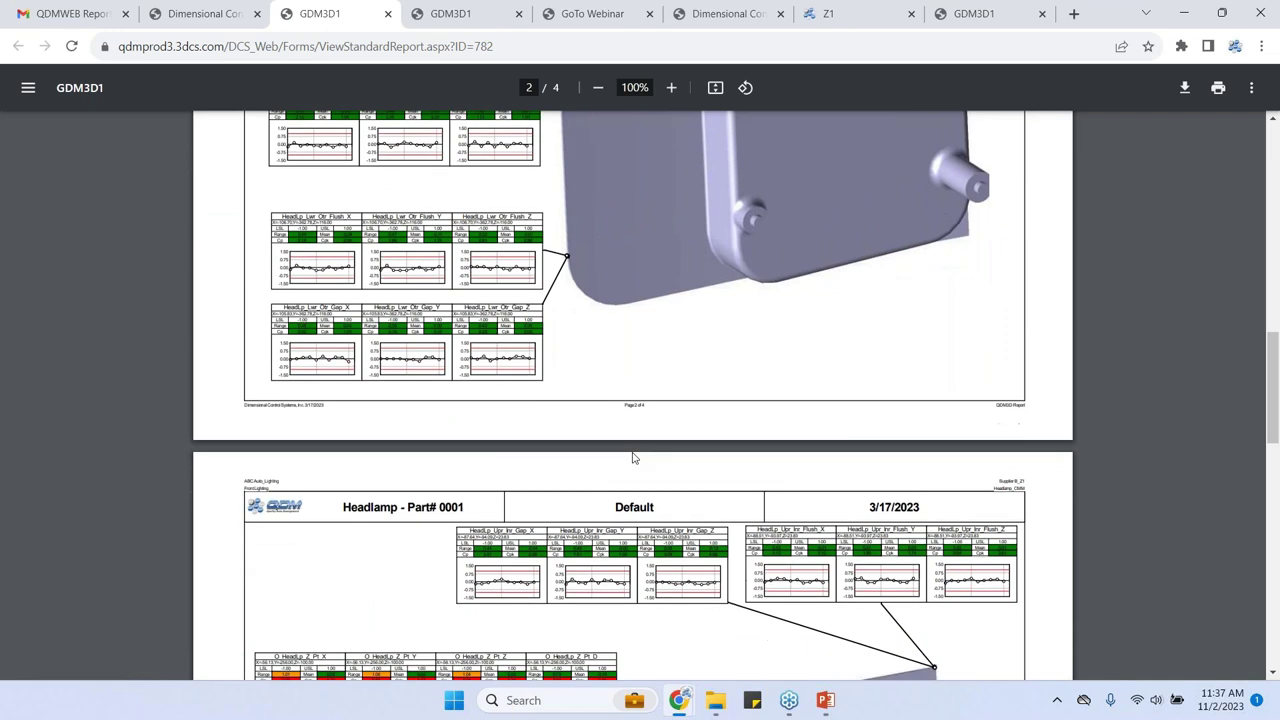
scroll(632, 457, "down", 3)
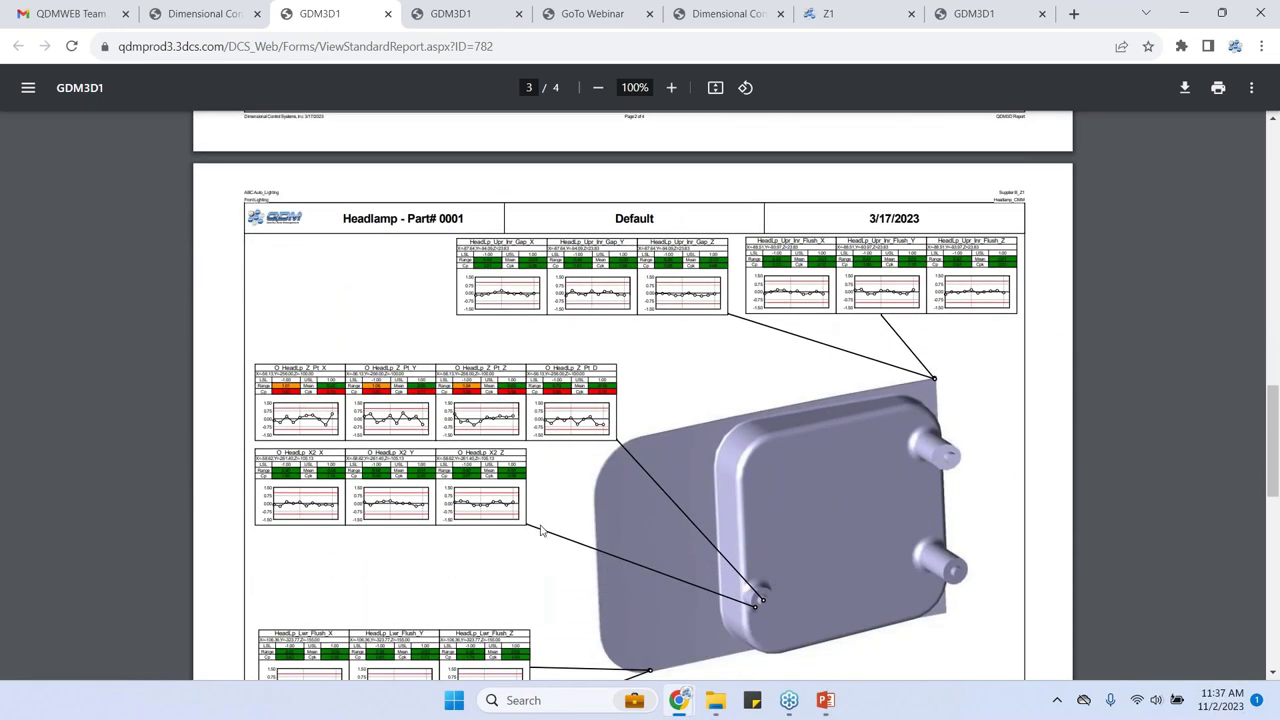
scroll(540, 530, "down", 2)
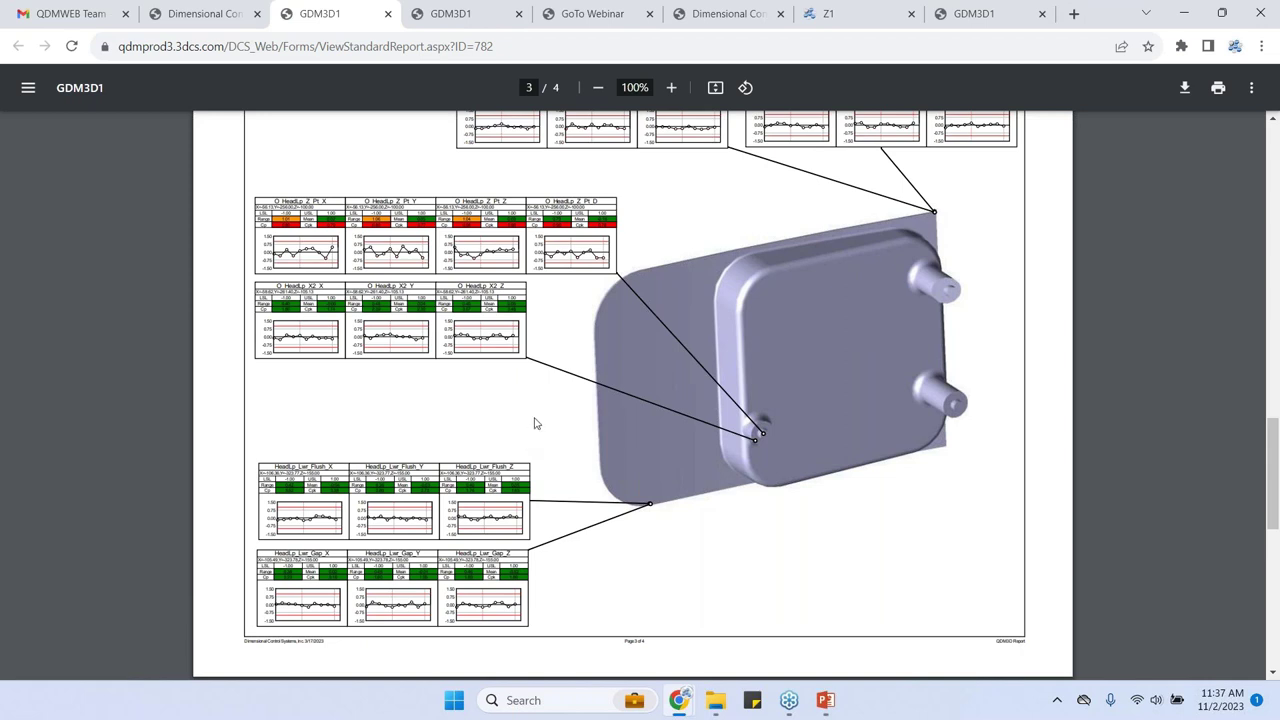
scroll(534, 423, "down", 3)
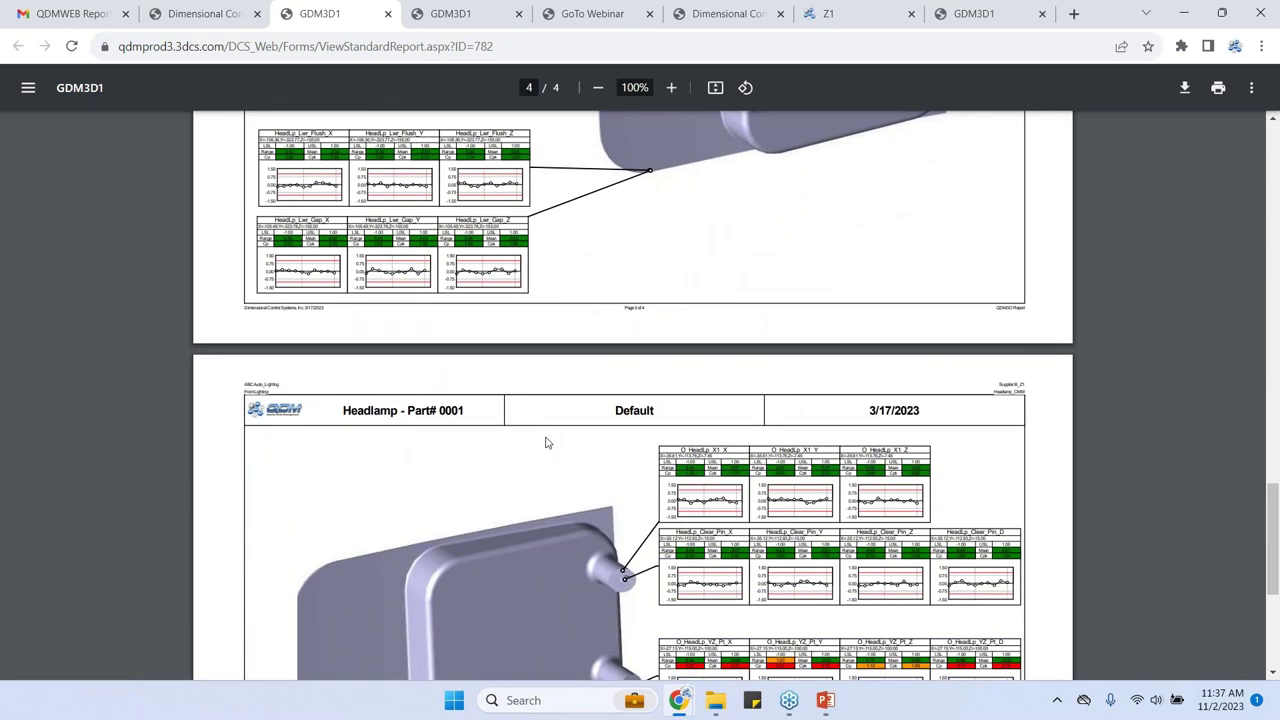
scroll(545, 440, "down", 2)
scroll(545, 440, "up", 6)
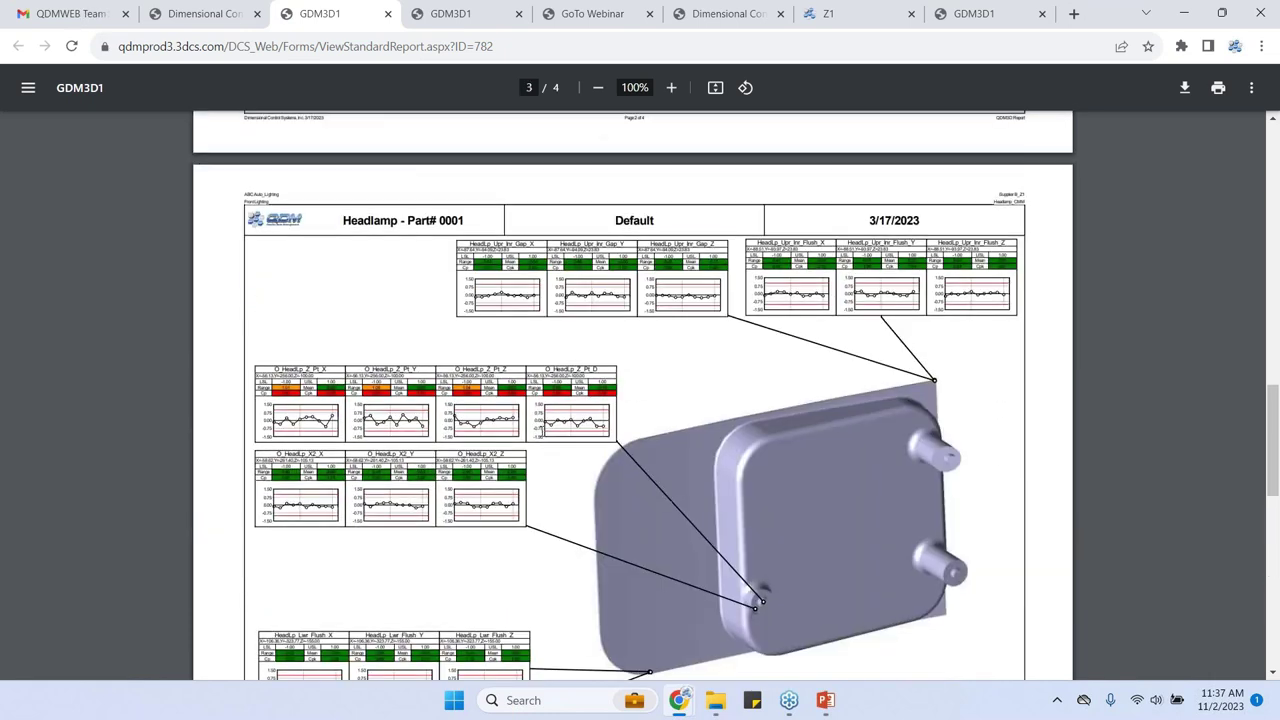
scroll(545, 440, "up", 3)
left_click(388, 14)
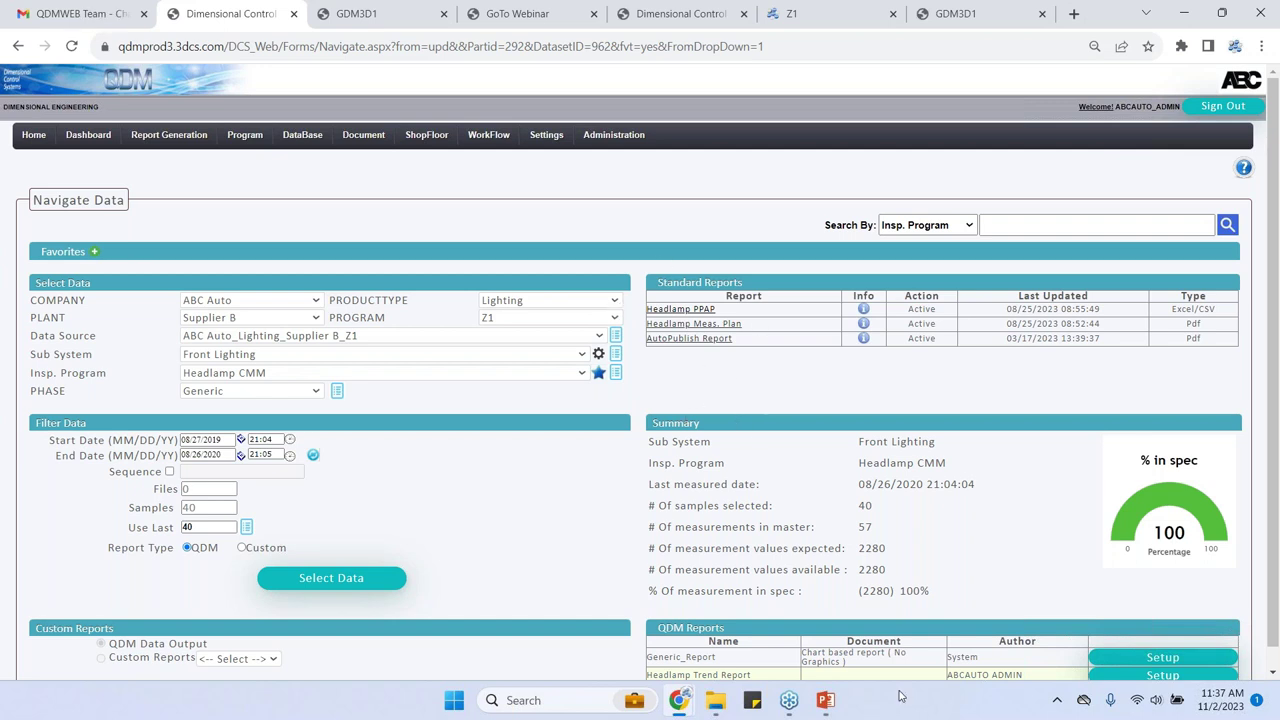
Step: Return to the slide show and advance from Supplier B through slides 25–29 to slide 30, Data Entry Portal
left_click(826, 702)
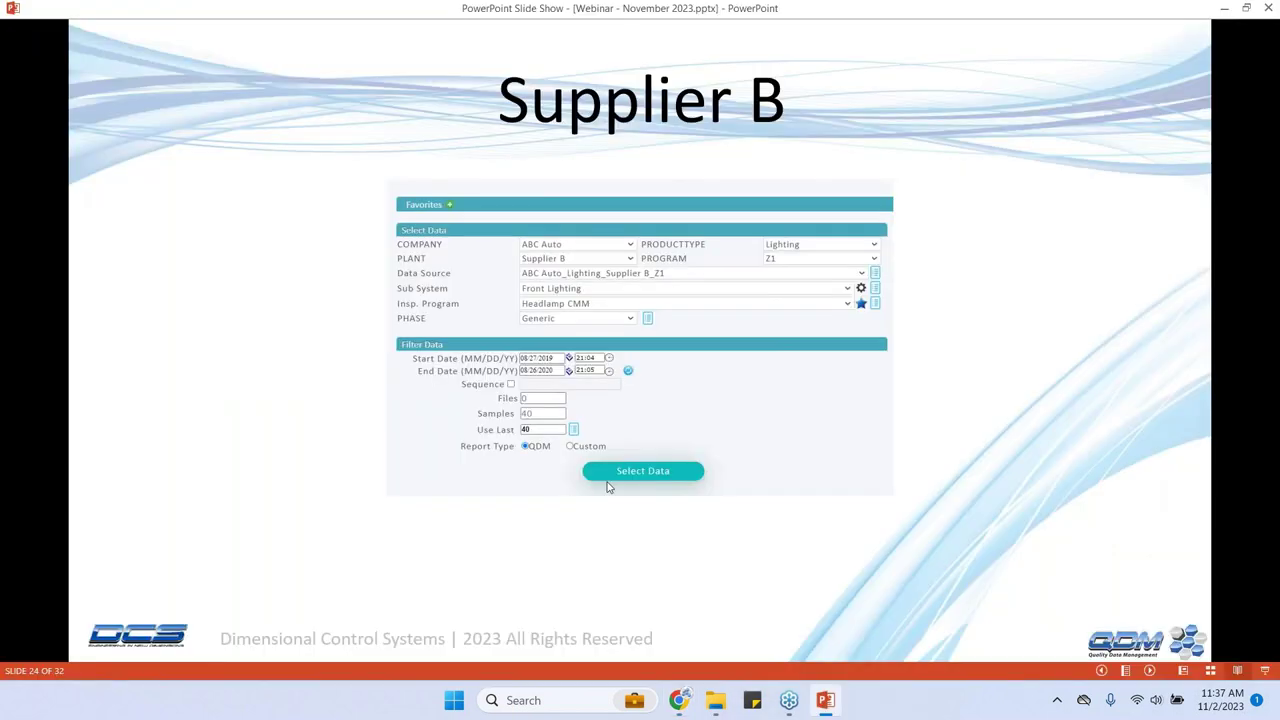
left_click(950, 418)
key("Left")
left_click(962, 412)
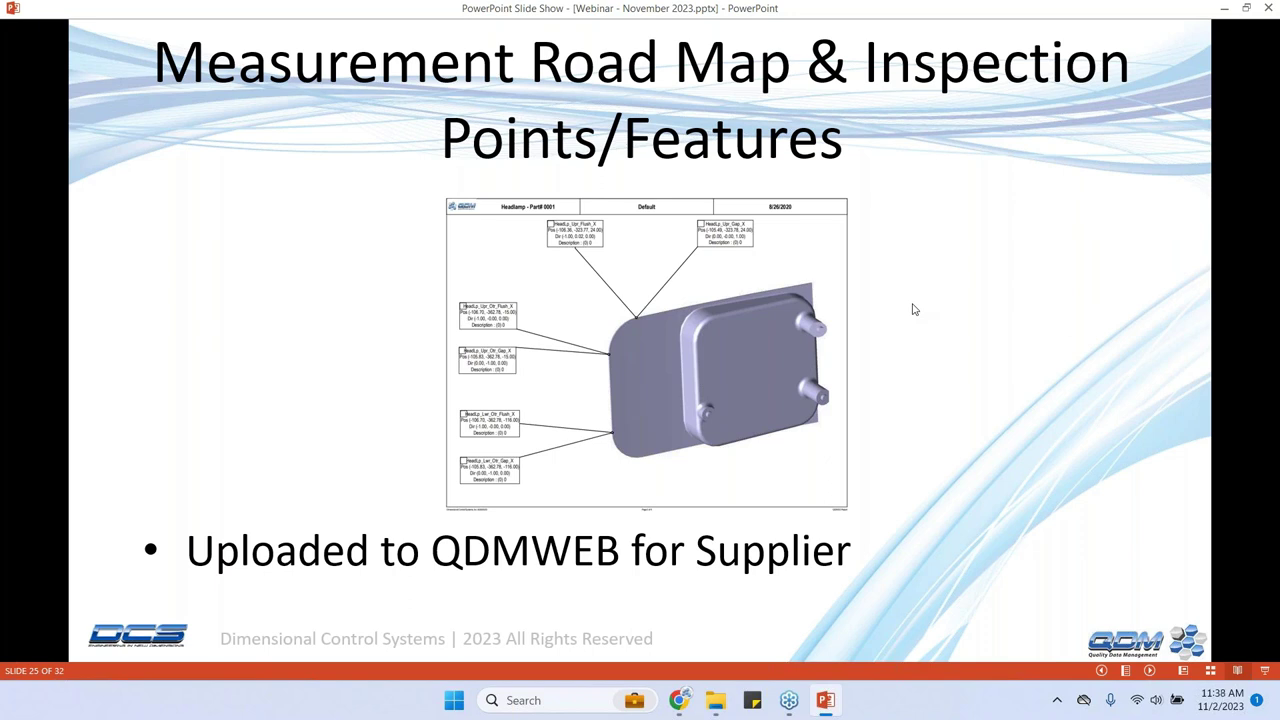
left_click(897, 431)
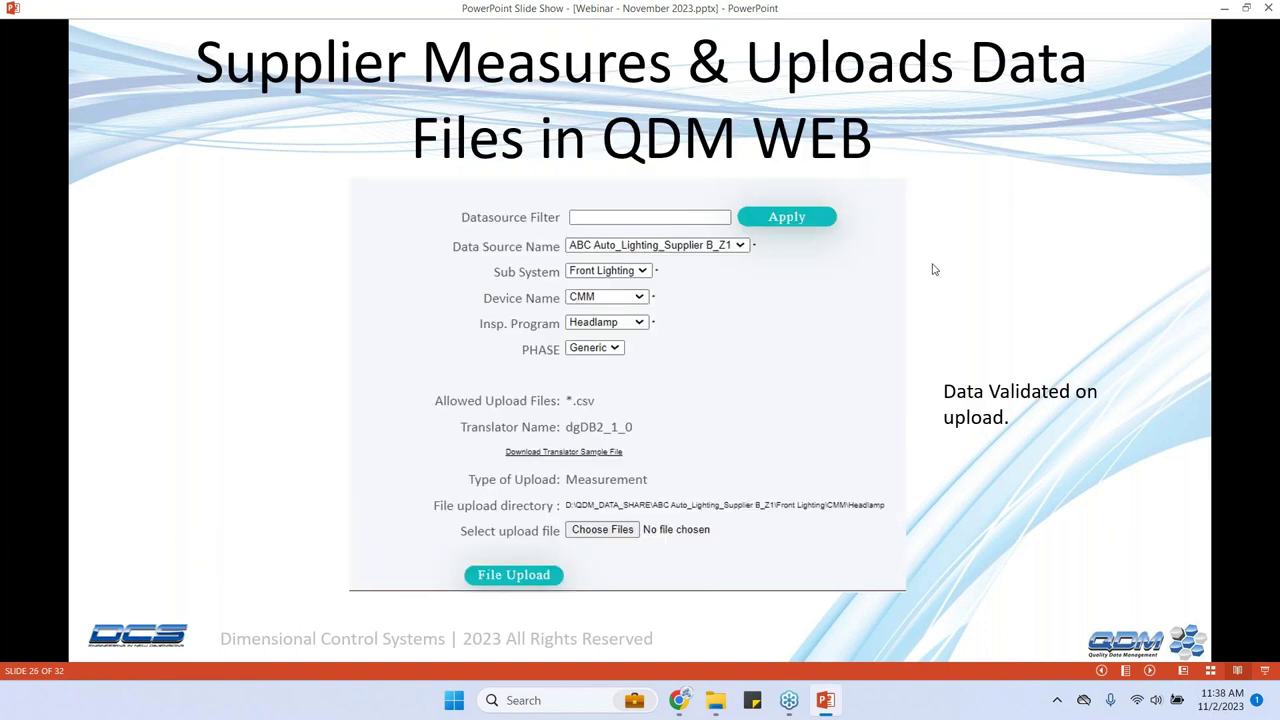
left_click(985, 299)
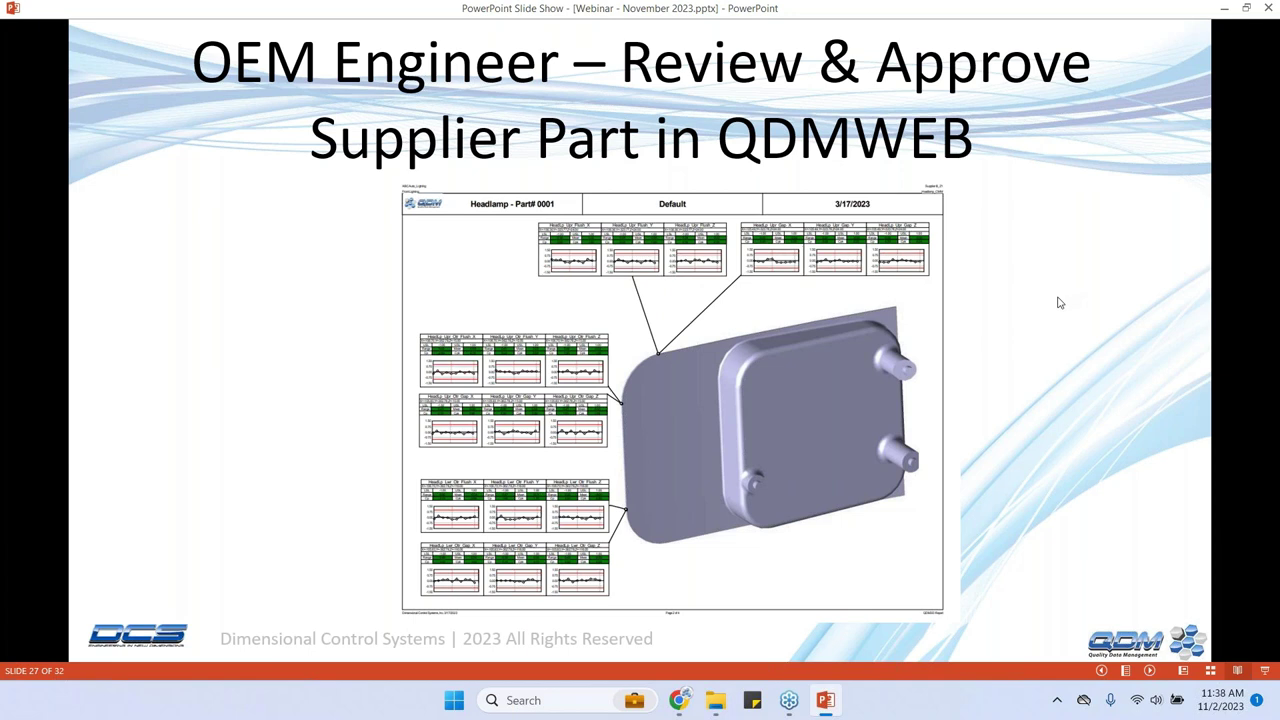
left_click(1020, 340)
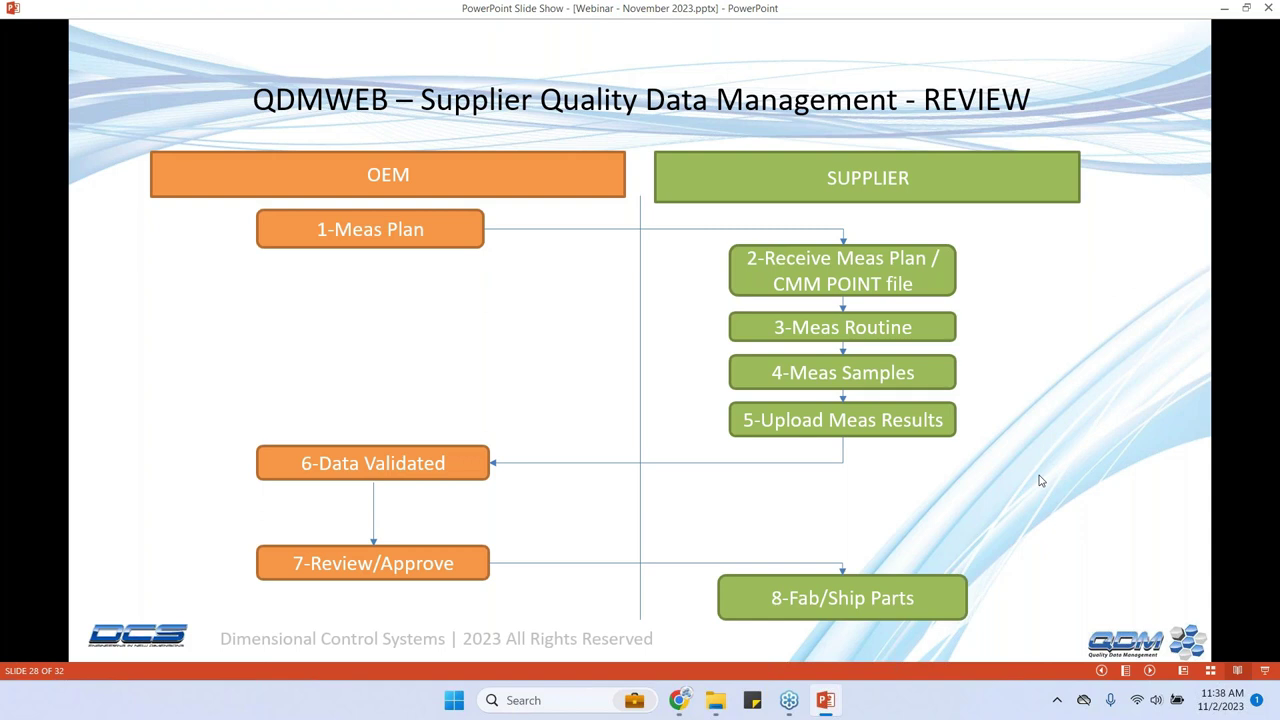
left_click(1042, 472)
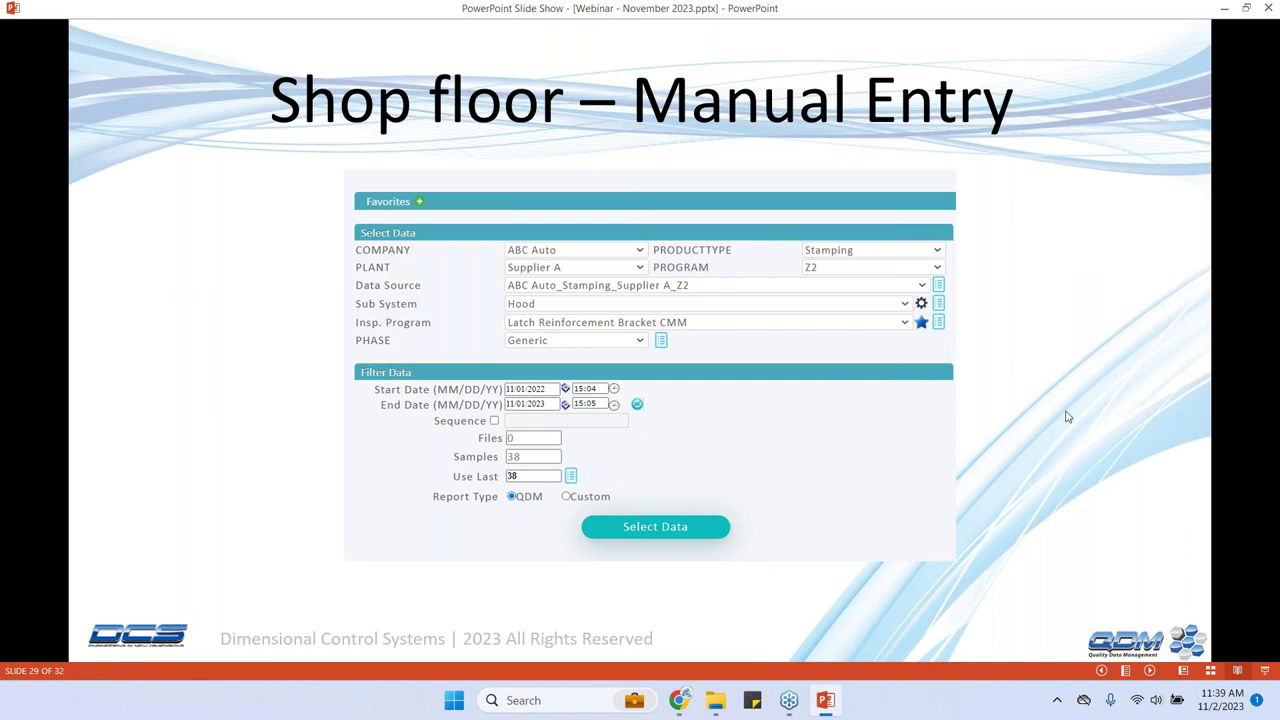
left_click(1007, 399)
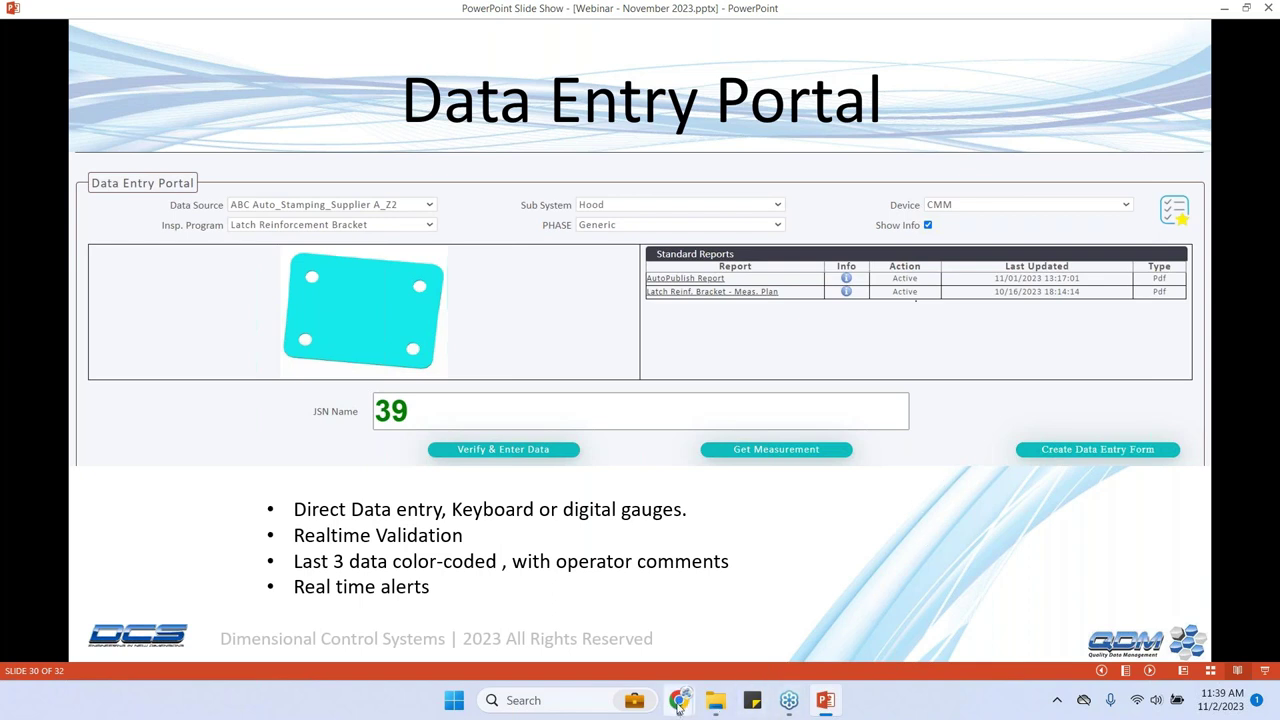
Step: Return to the QDMWEB browser page and reopen a cleared Navigate Data page
mouse_move(679, 703)
left_click(621, 636)
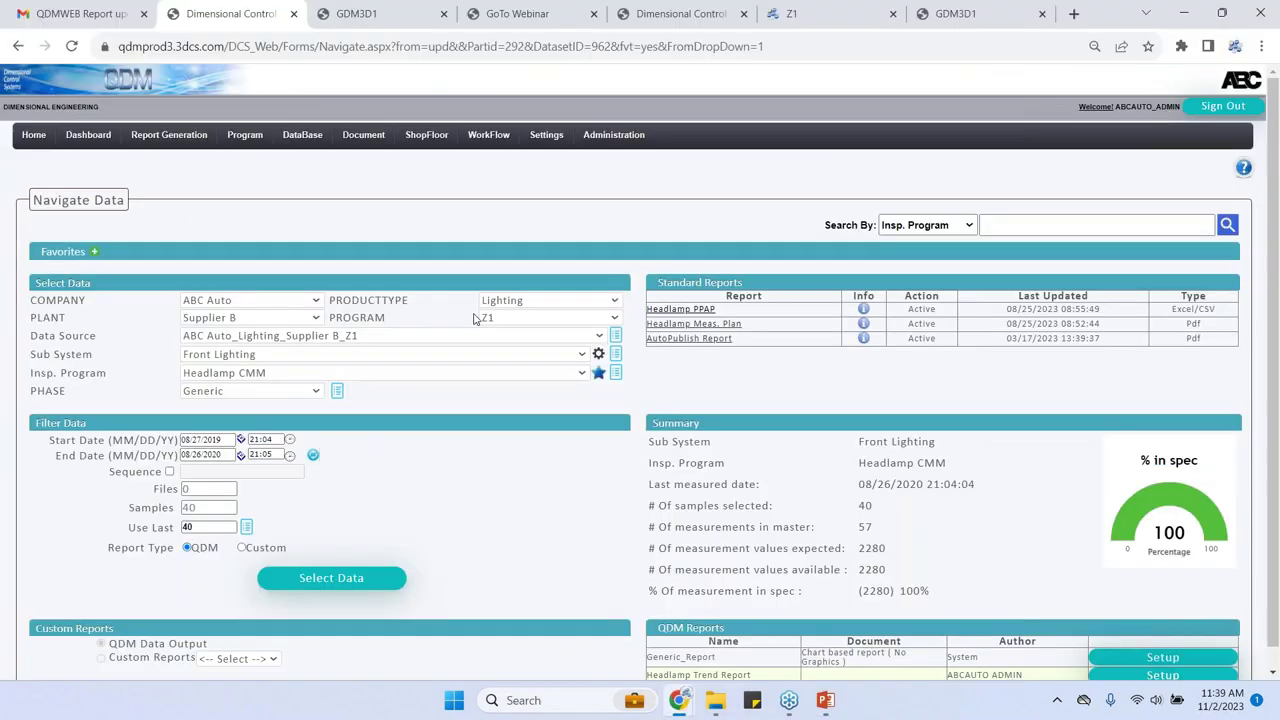
mouse_move(170, 136)
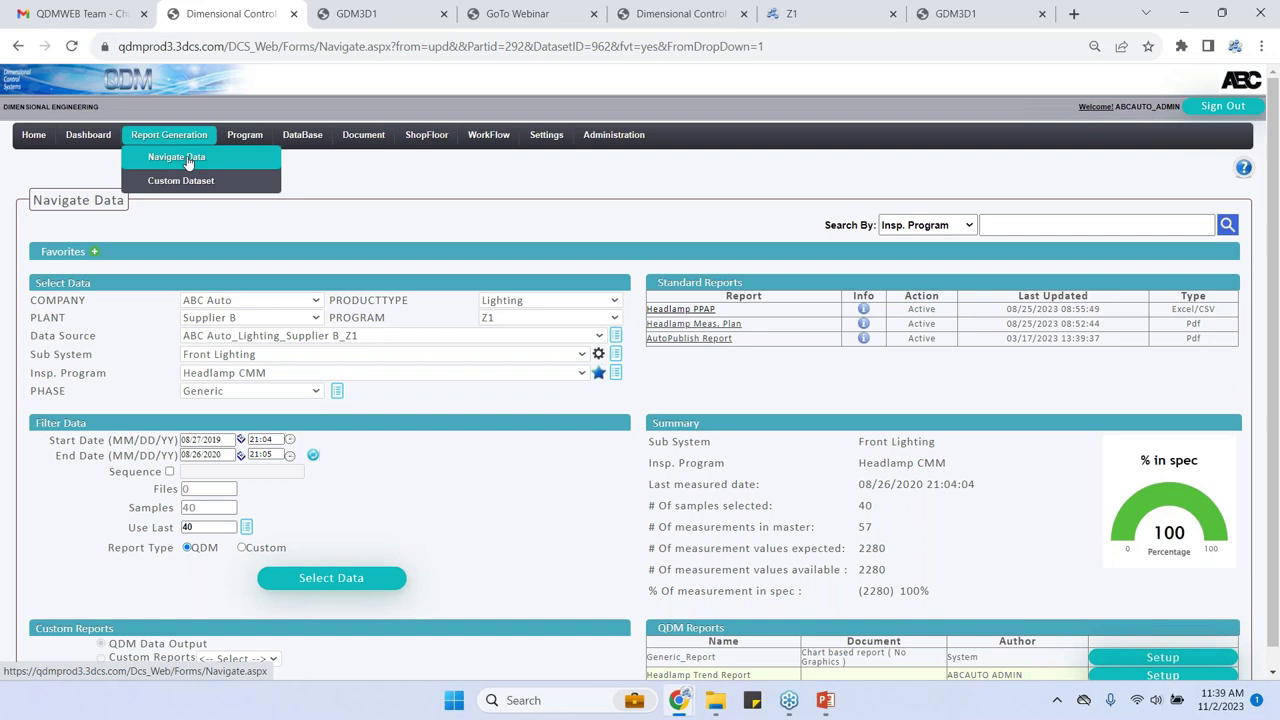
left_click(186, 160)
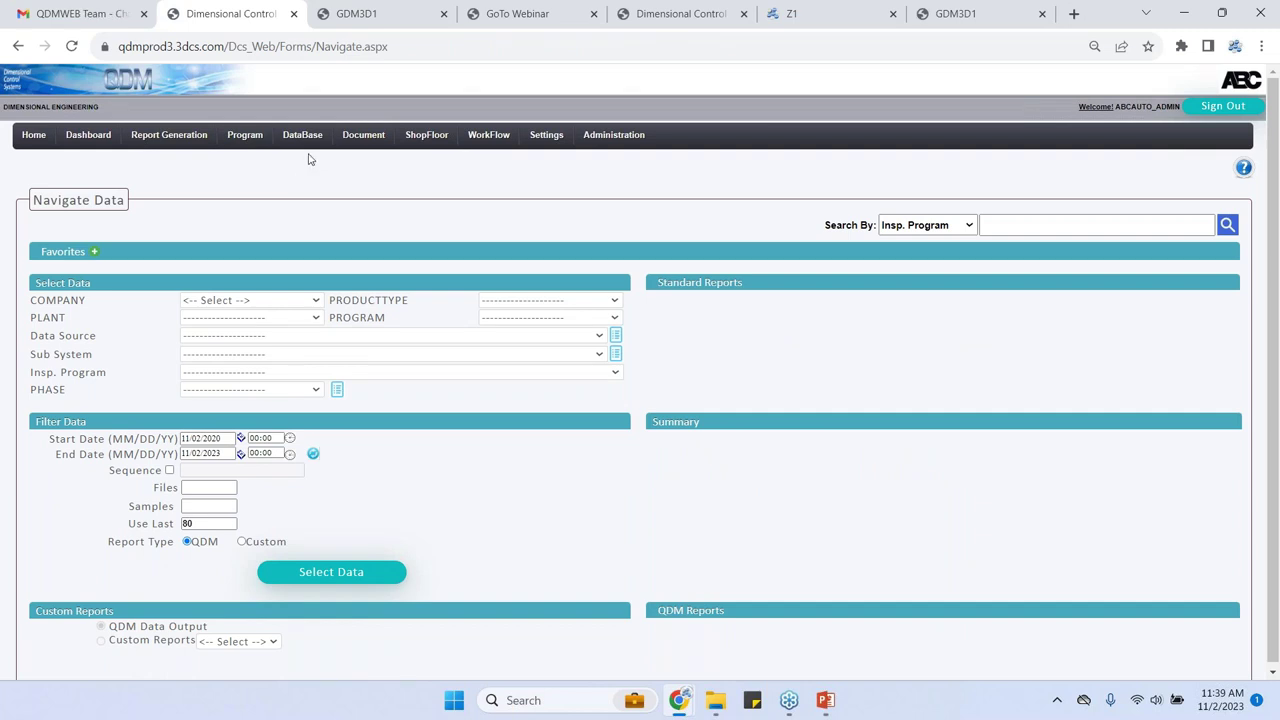
Step: Open the Data Entry Portal and load the Latch Reinforcement Bracket CMM dataset
mouse_move(319, 144)
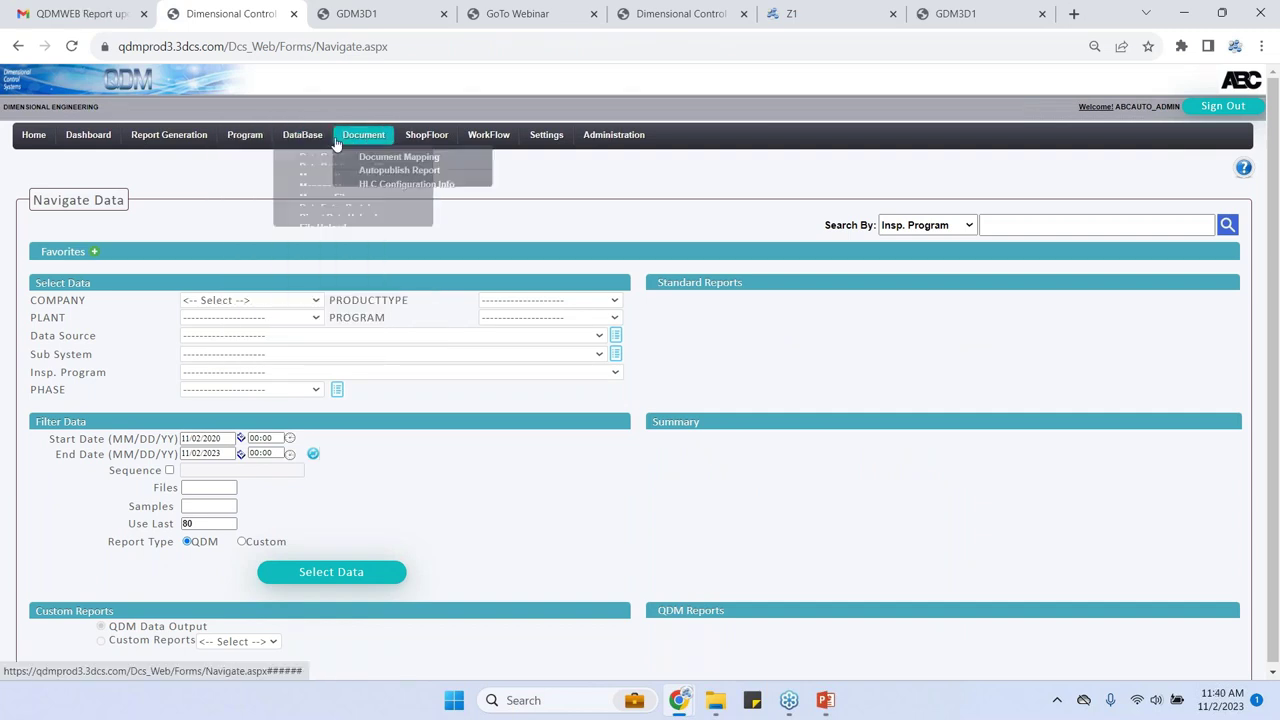
left_click(348, 286)
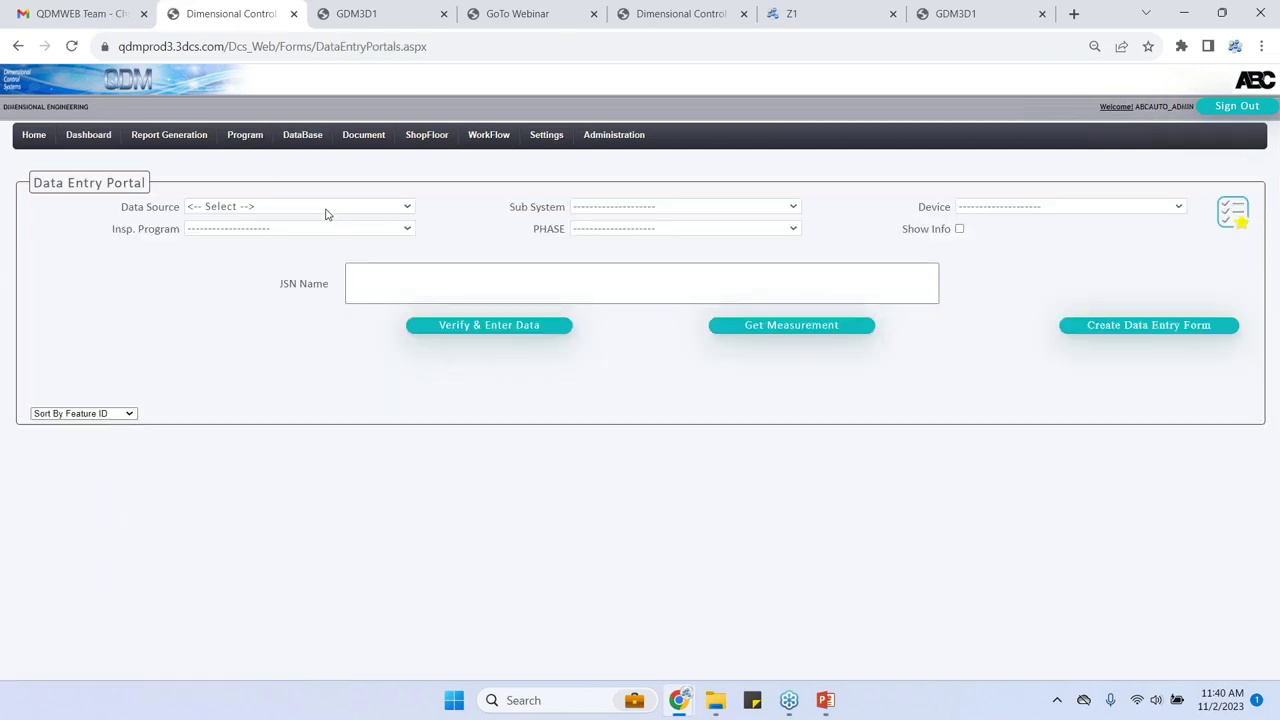
left_click(1230, 209)
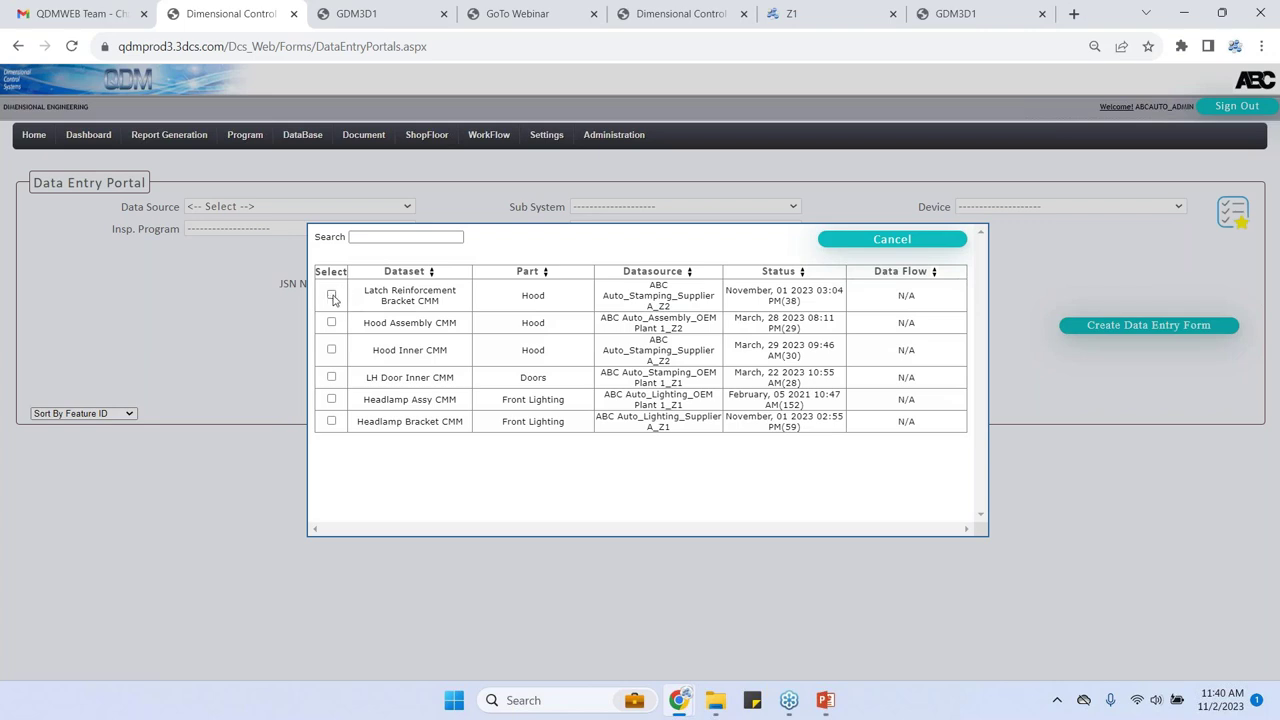
left_click(332, 296)
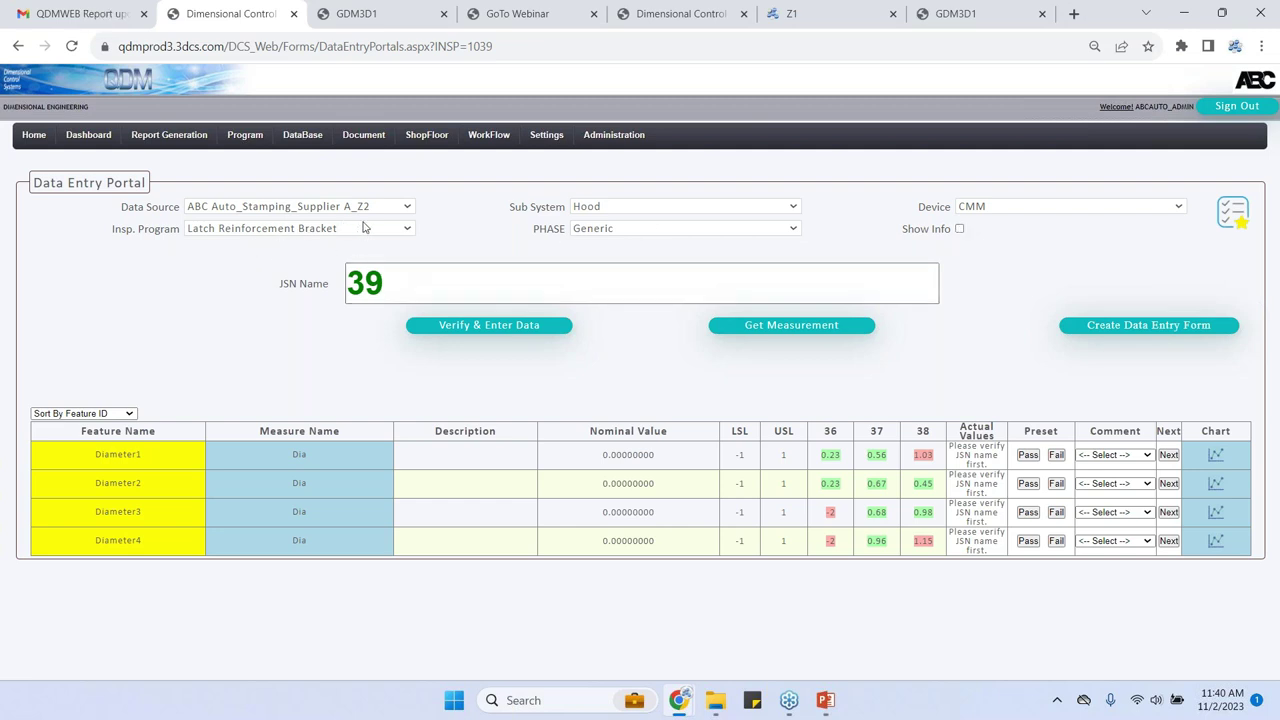
Step: View the latch bracket's measurement plan PDF with the Diameter1–4 positions, then return to the Data Entry Portal
left_click(960, 229)
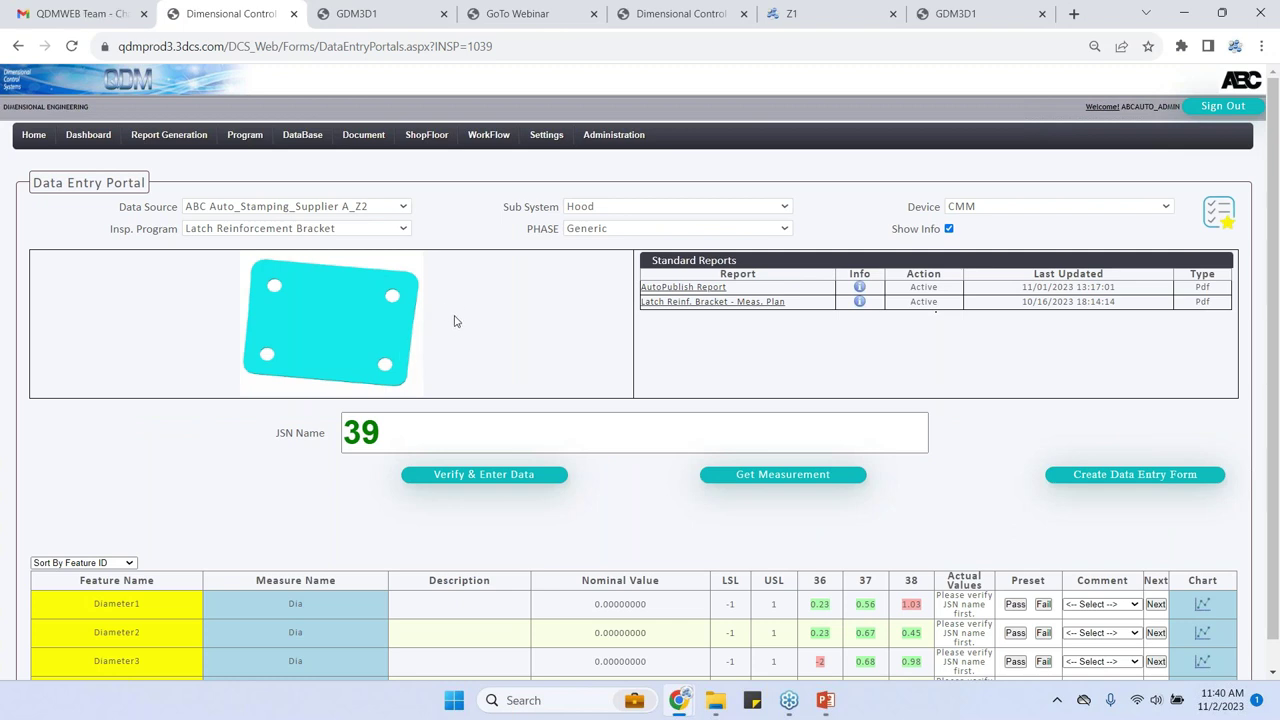
left_click(699, 303)
scroll(911, 329, "down", 6)
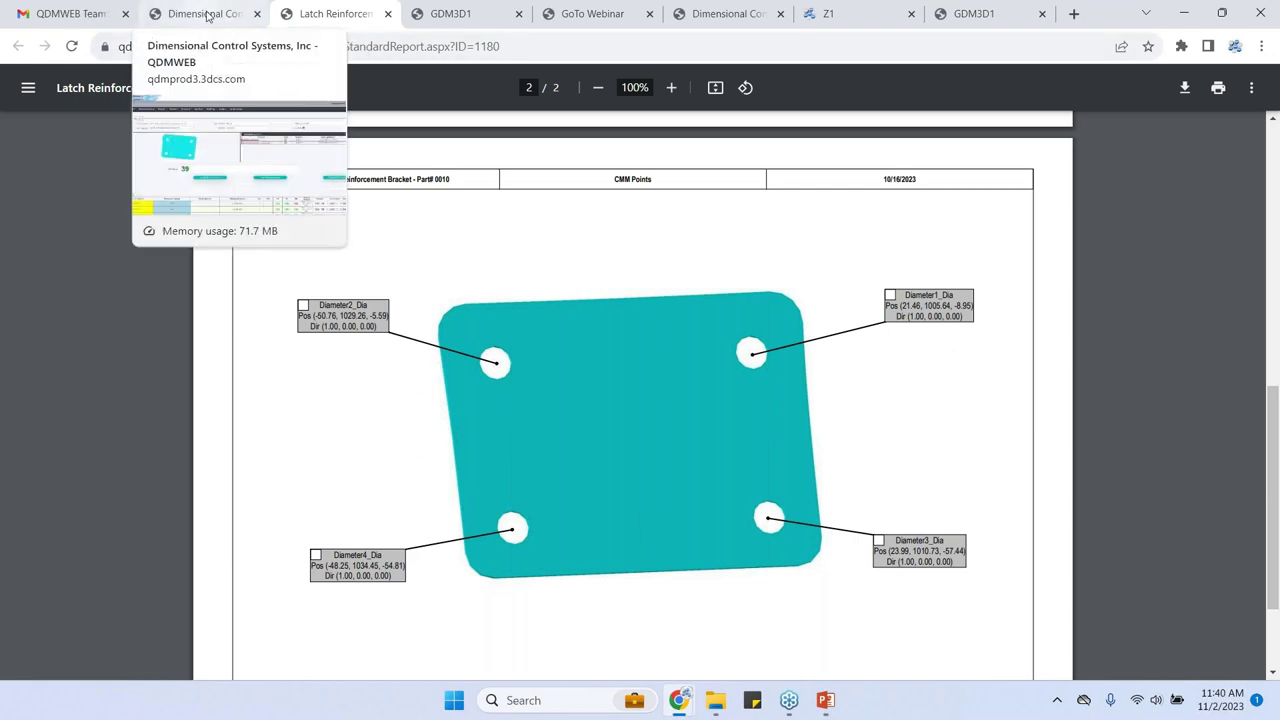
left_click(207, 15)
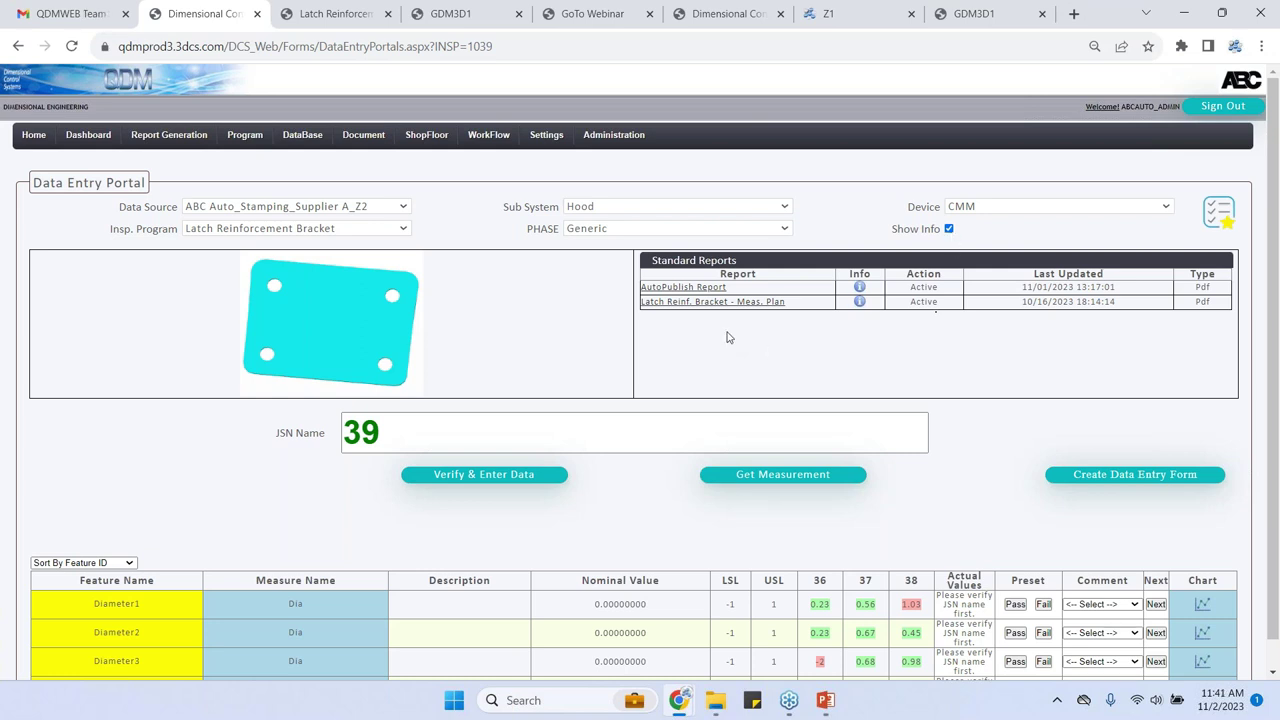
Step: Verify JSN 39 for data entry and hide the part picture and standard reports
scroll(720, 330, "down", 1)
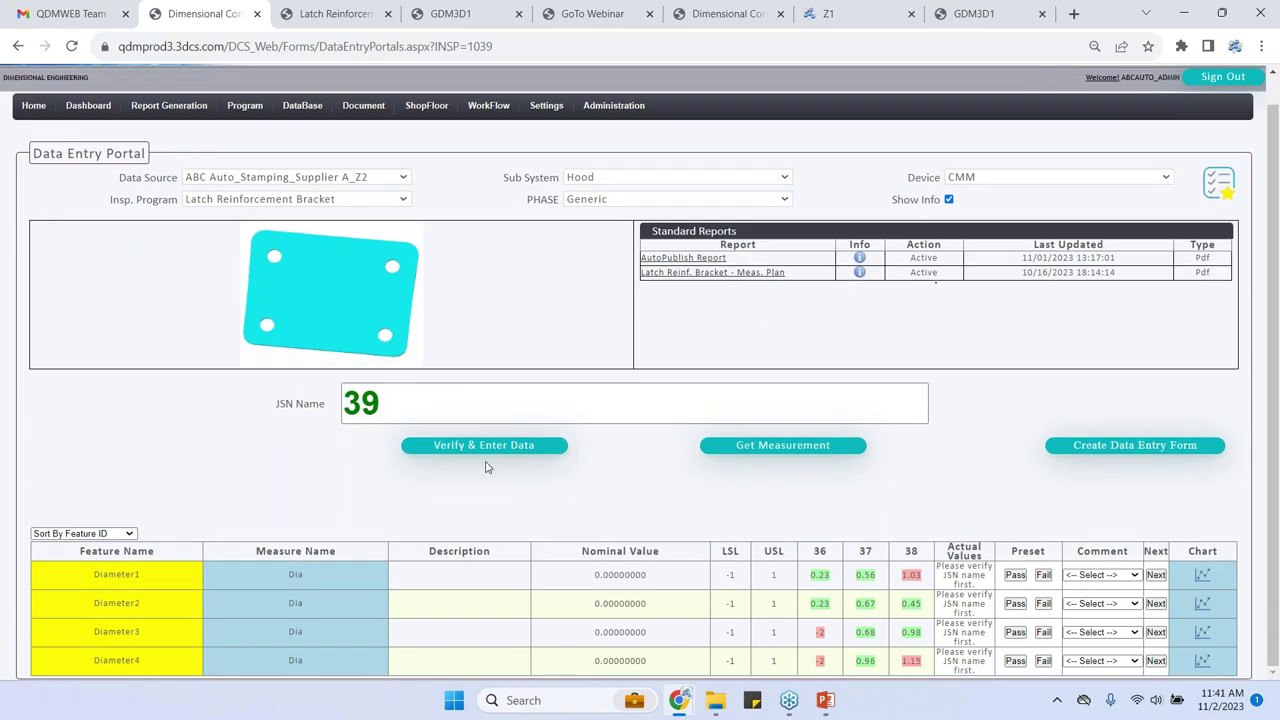
left_click(358, 394)
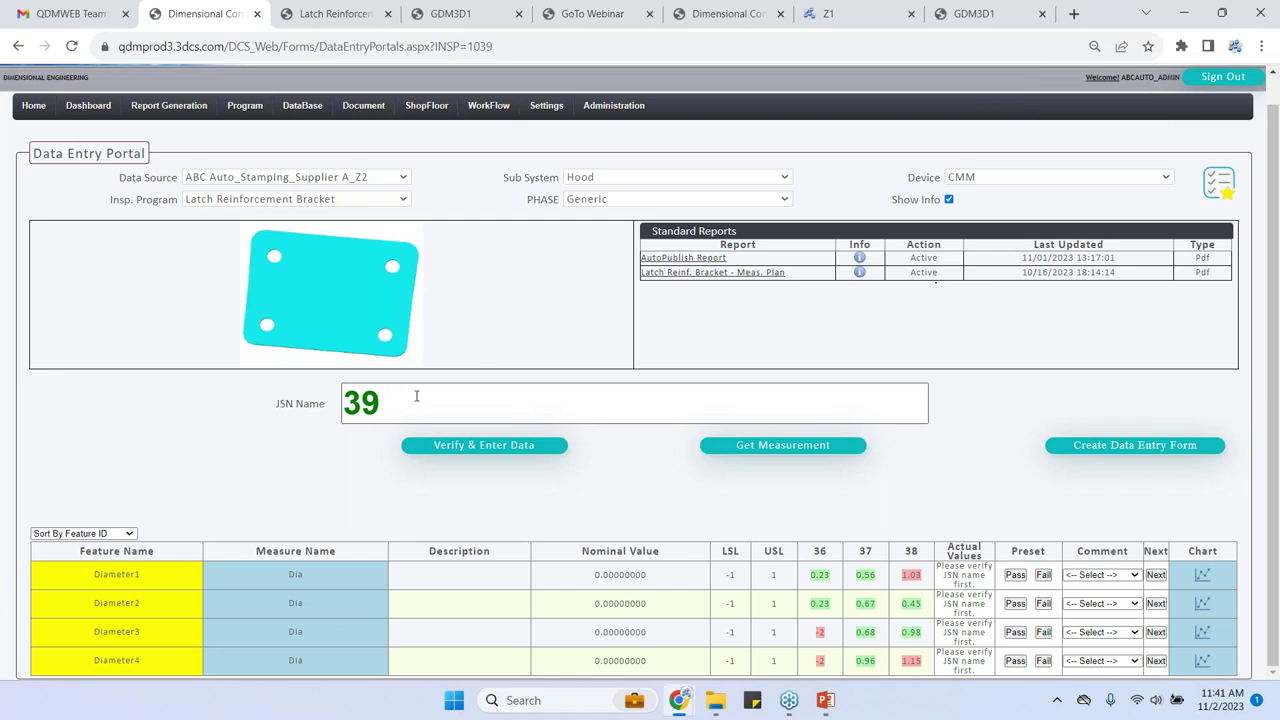
left_click(484, 447)
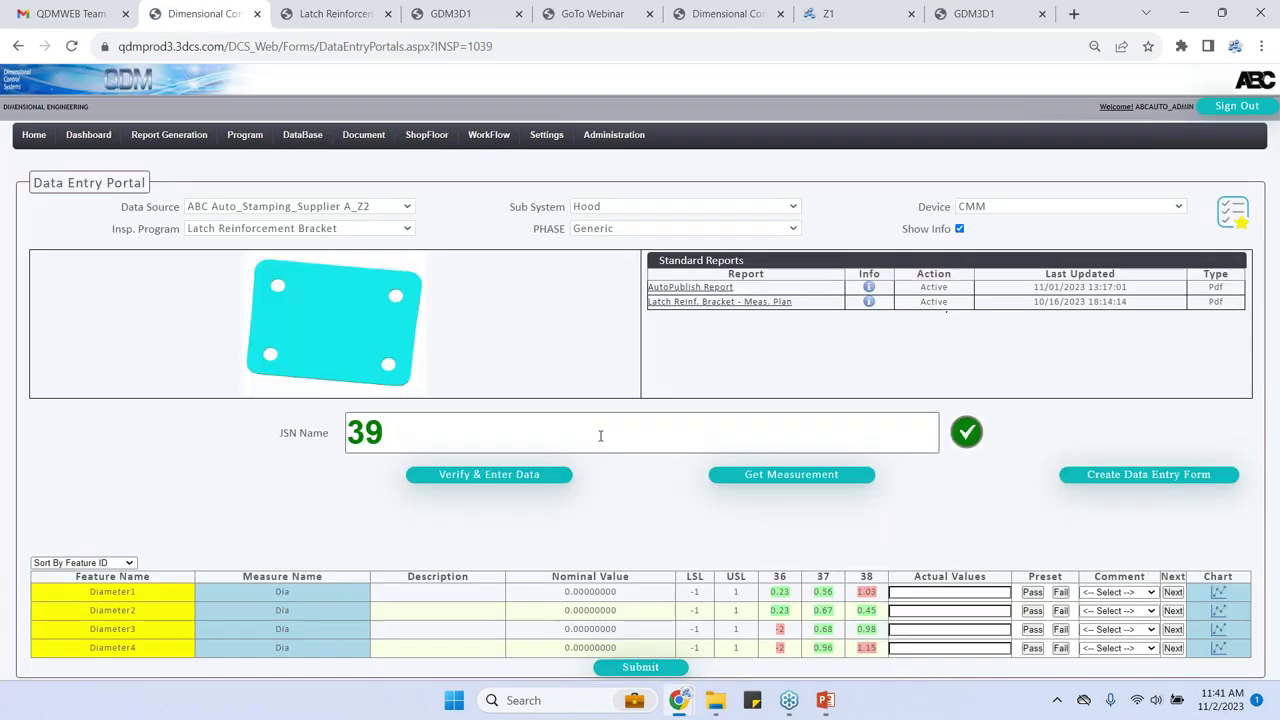
left_click(960, 229)
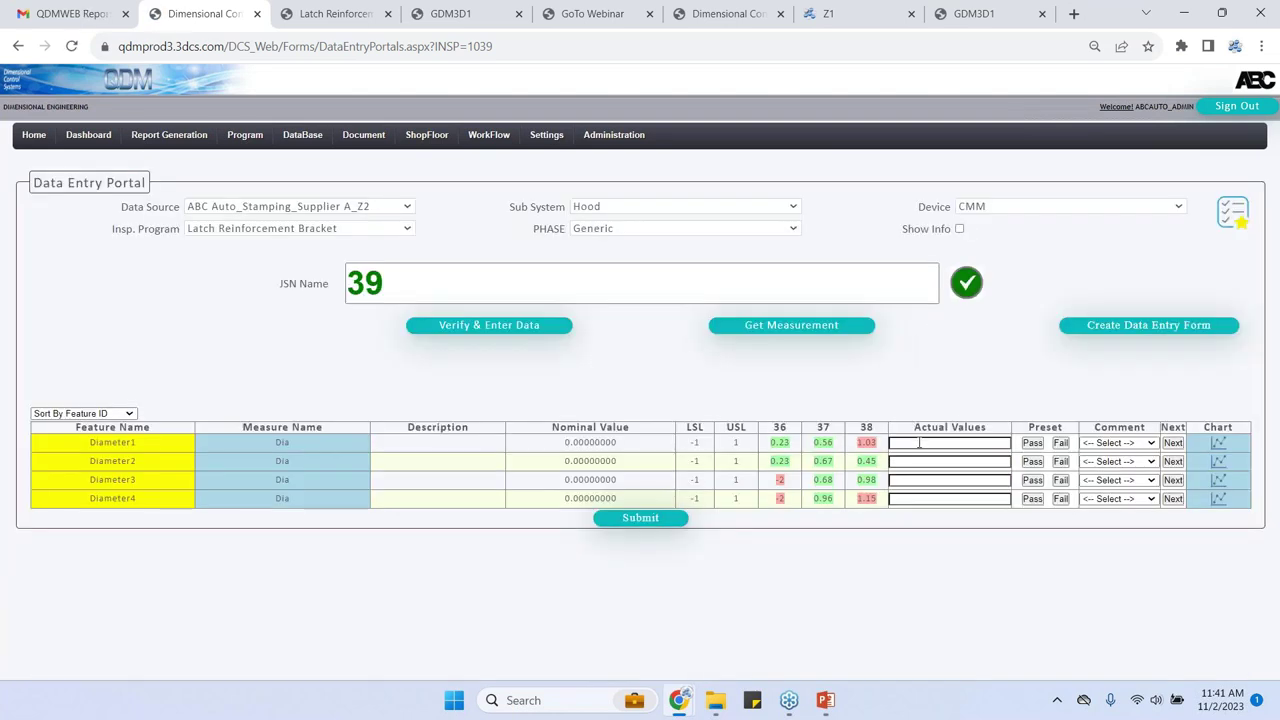
Step: Enter actual values 0.76, 0.98, 0.67 and 0.46 for Diameter1 through Diameter4
left_click(919, 442)
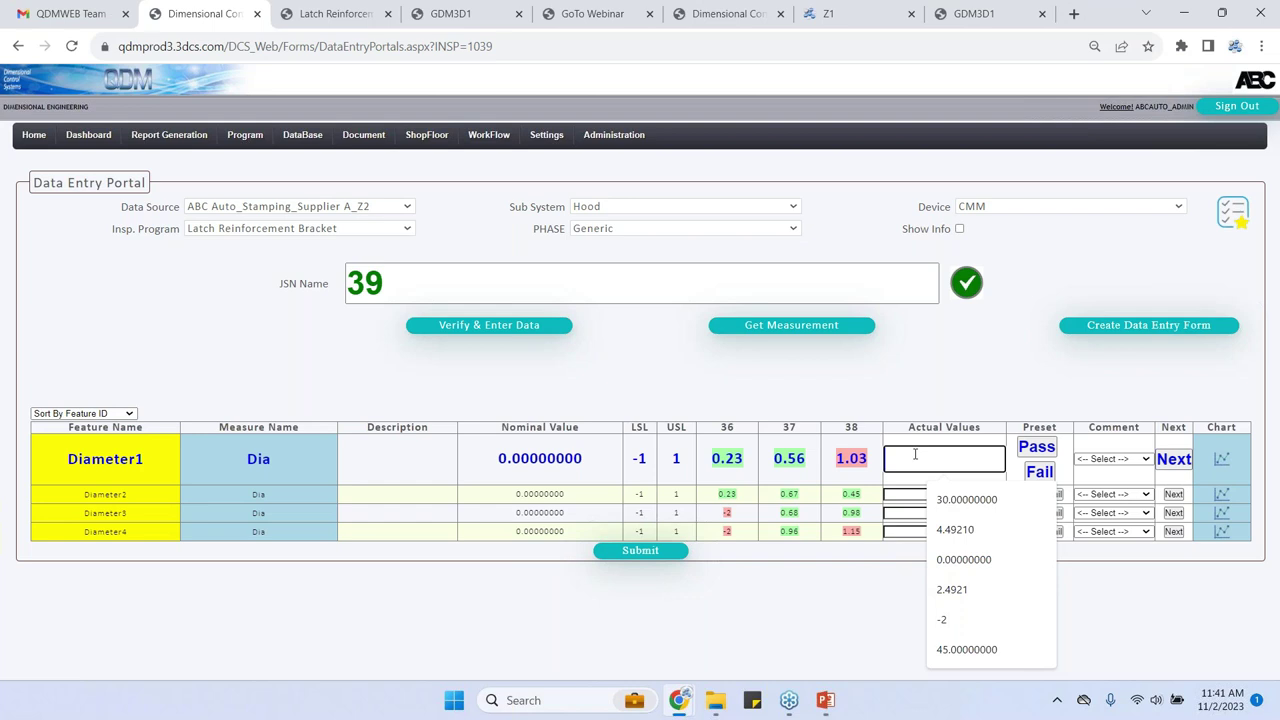
type("0.76")
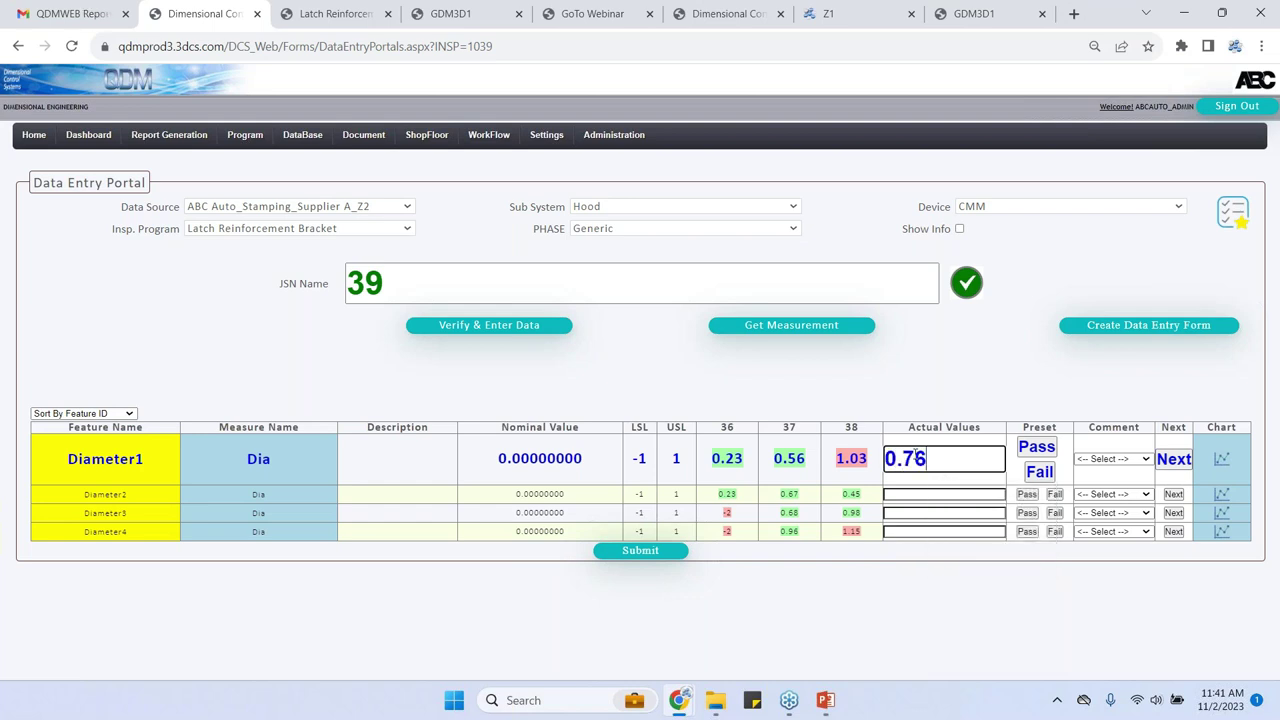
key("Return")
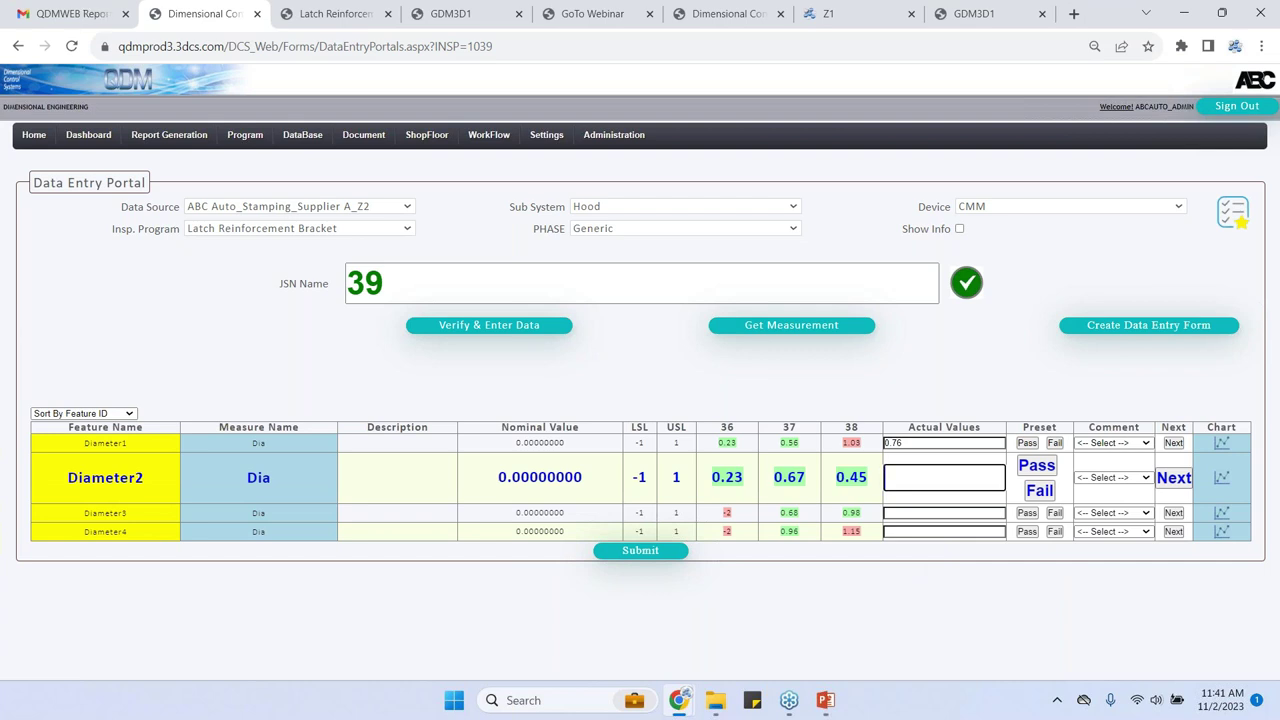
type("0.98")
key("Return")
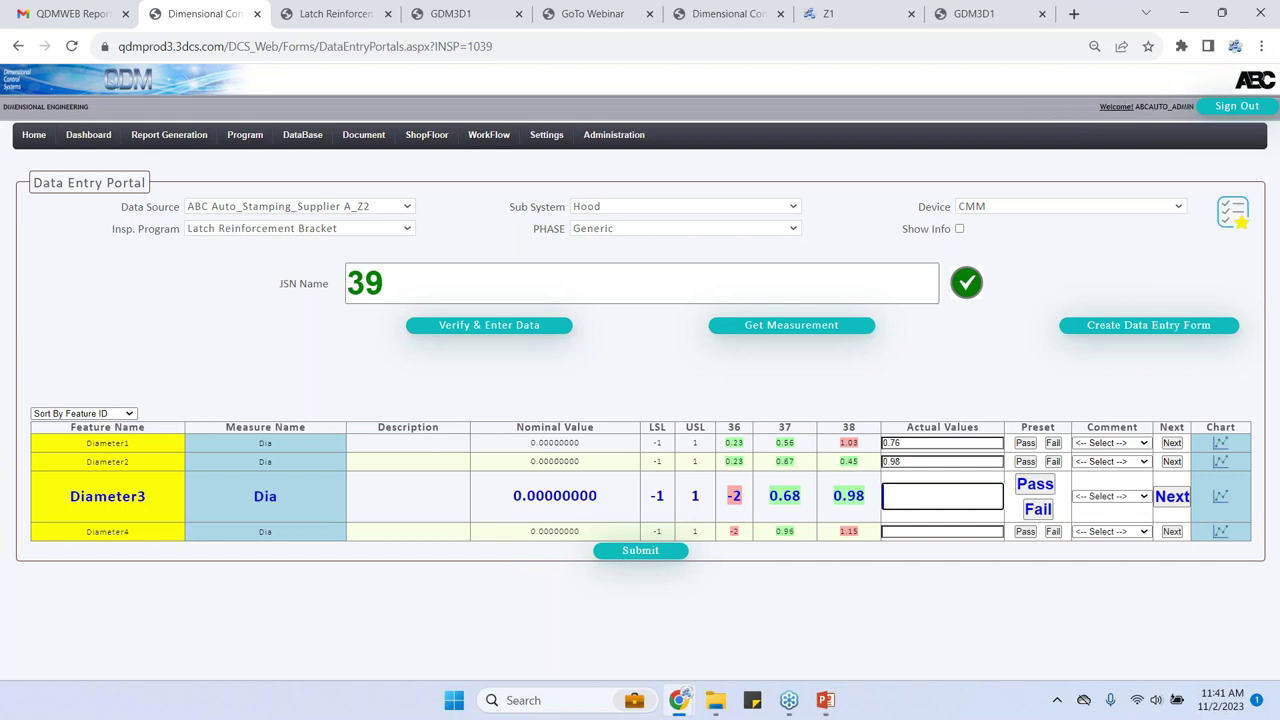
type("0.67")
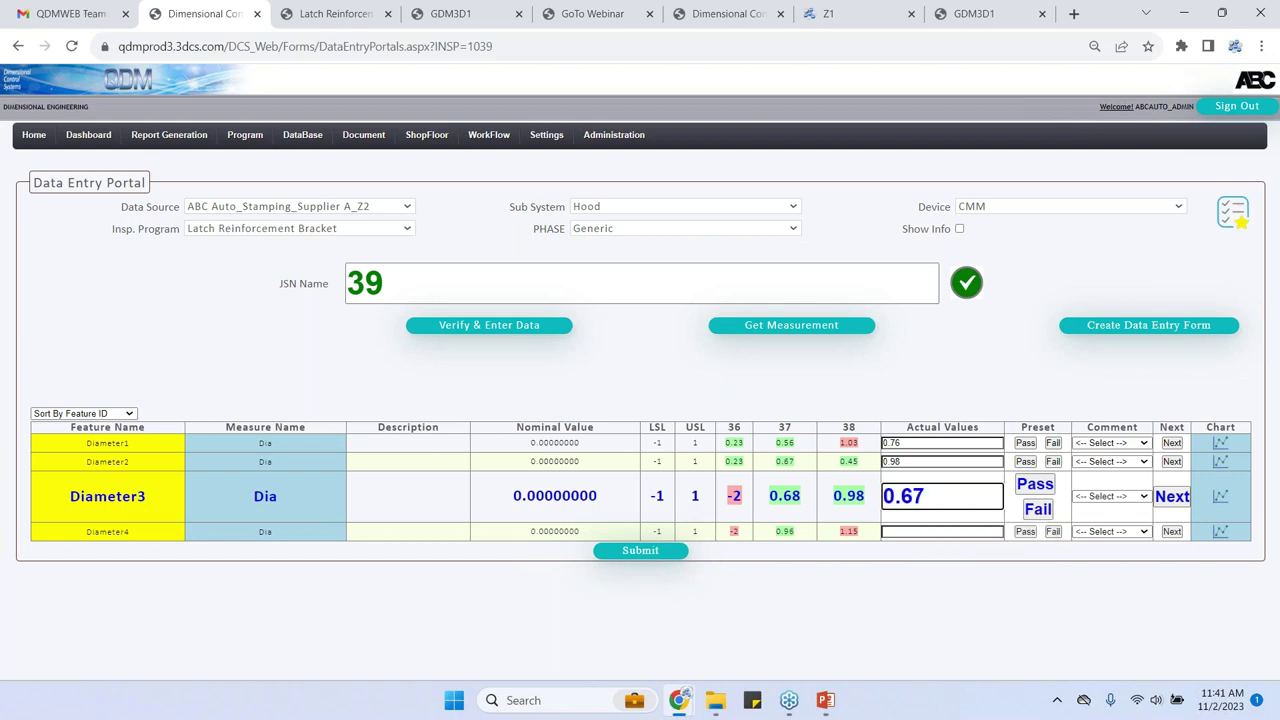
key("Return")
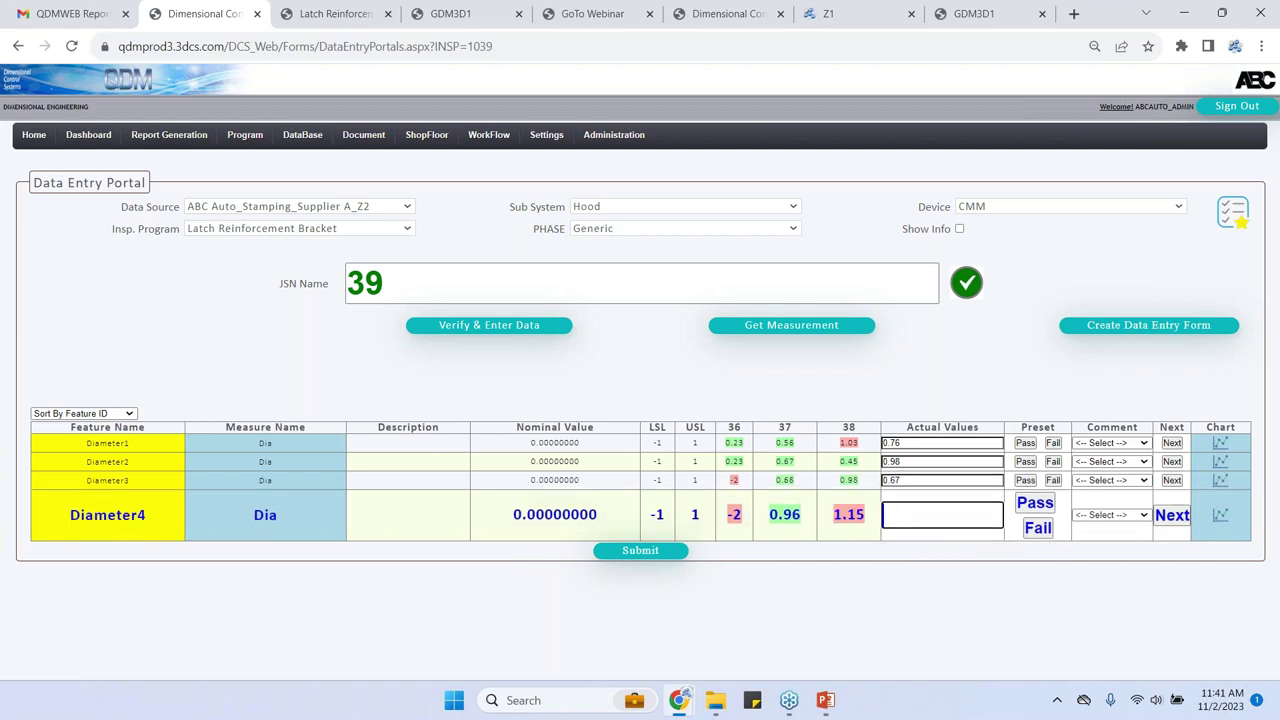
type("0.46")
Step: Submit JSN 39's readings, verify JSN 40 and enter 7.7 for its Diameter1
left_click(645, 552)
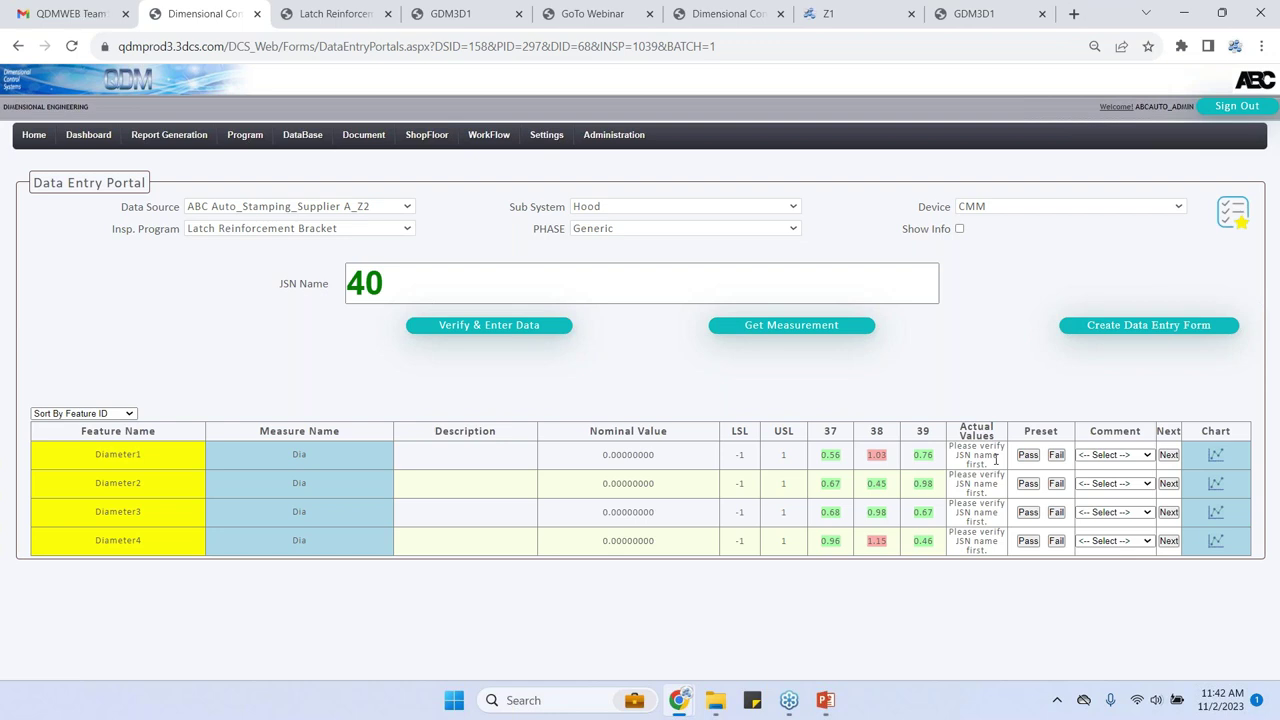
left_click(465, 328)
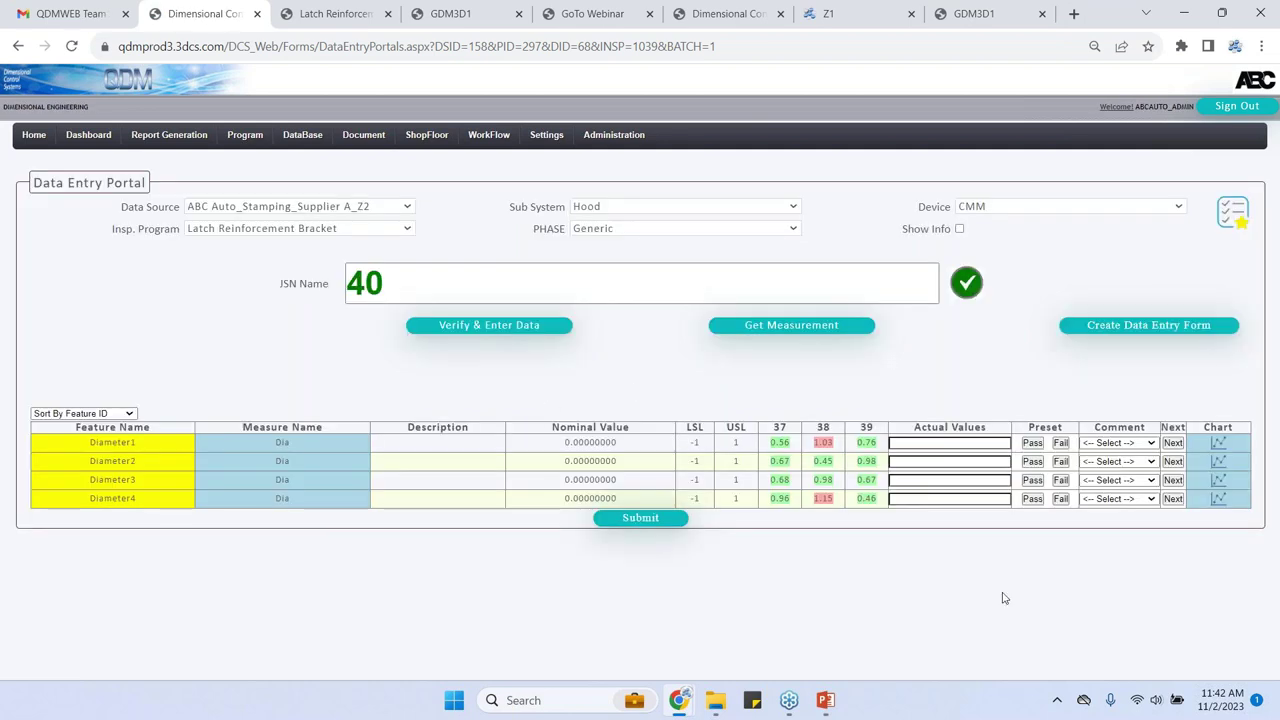
left_click(919, 441)
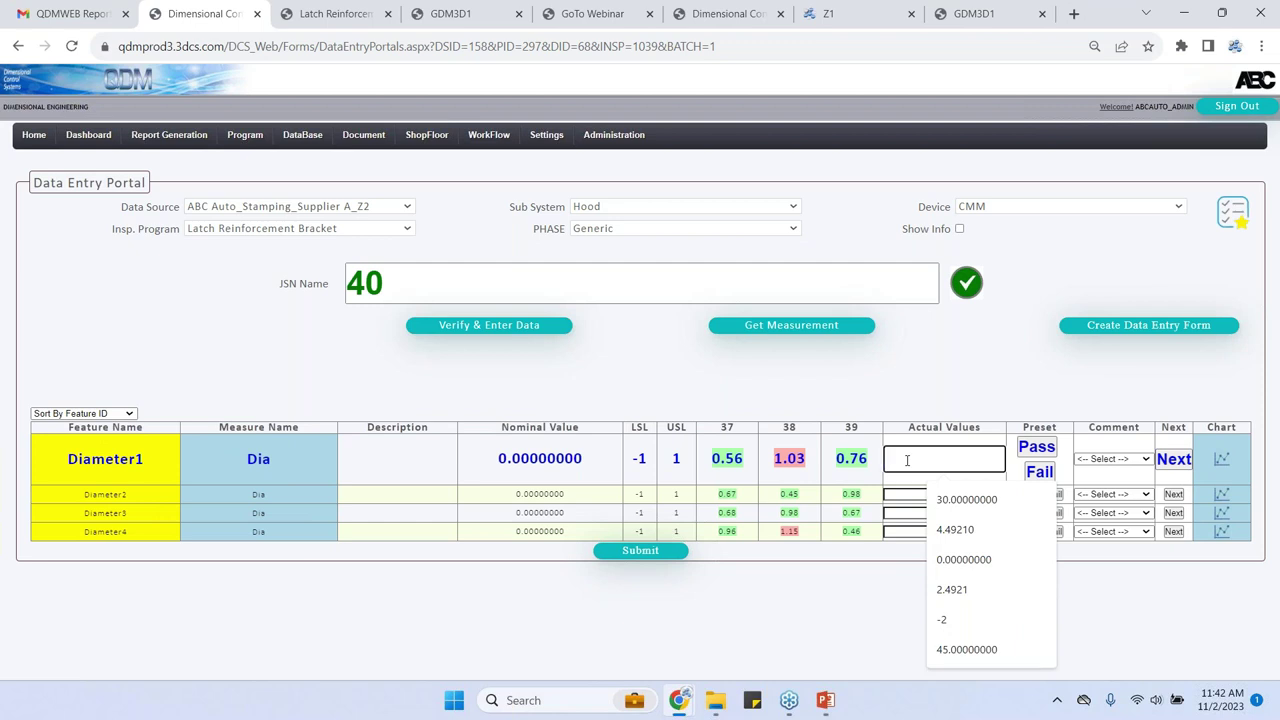
type("7.7")
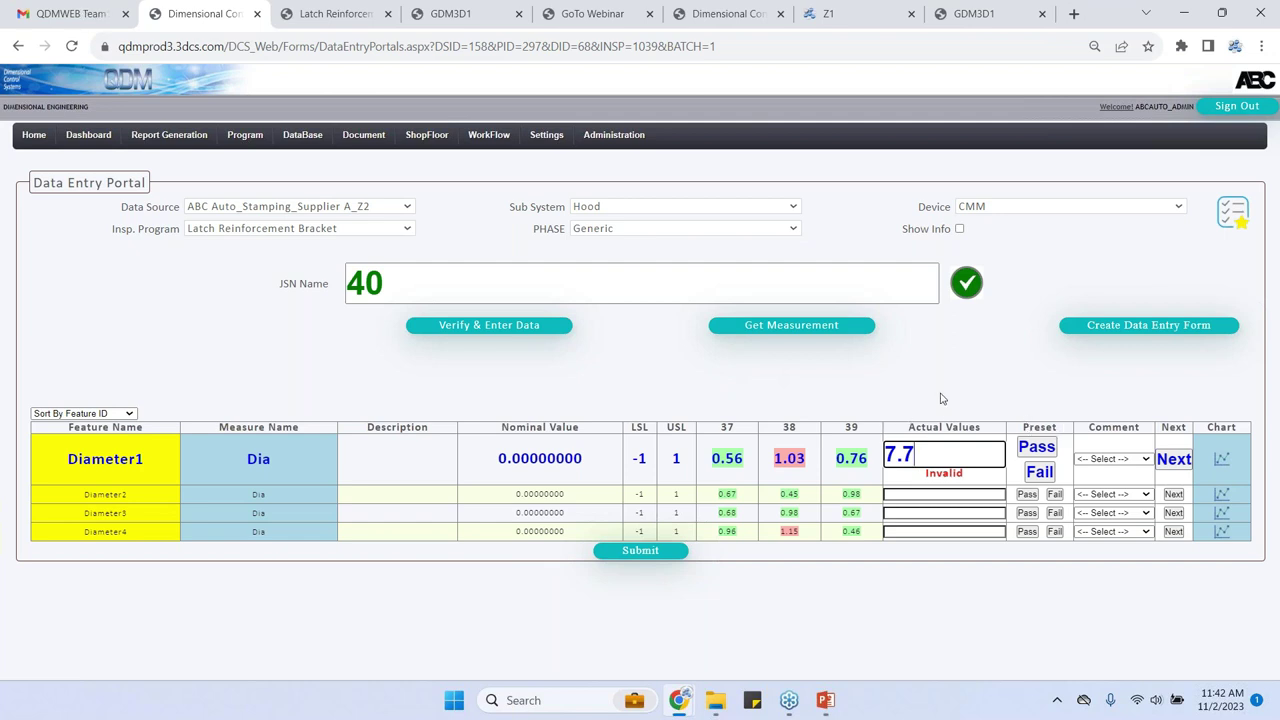
Step: Check Diameter1's comment reasons without choosing one, then view its trend chart
left_click(1146, 459)
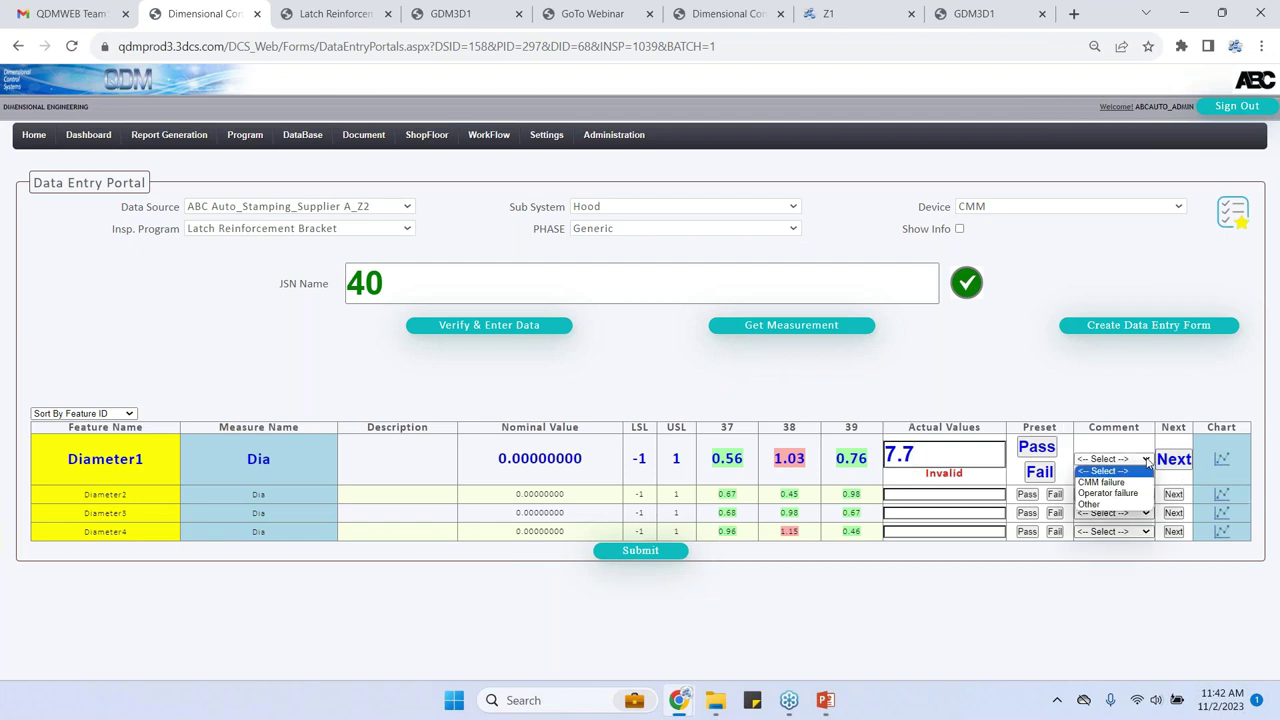
left_click(1050, 389)
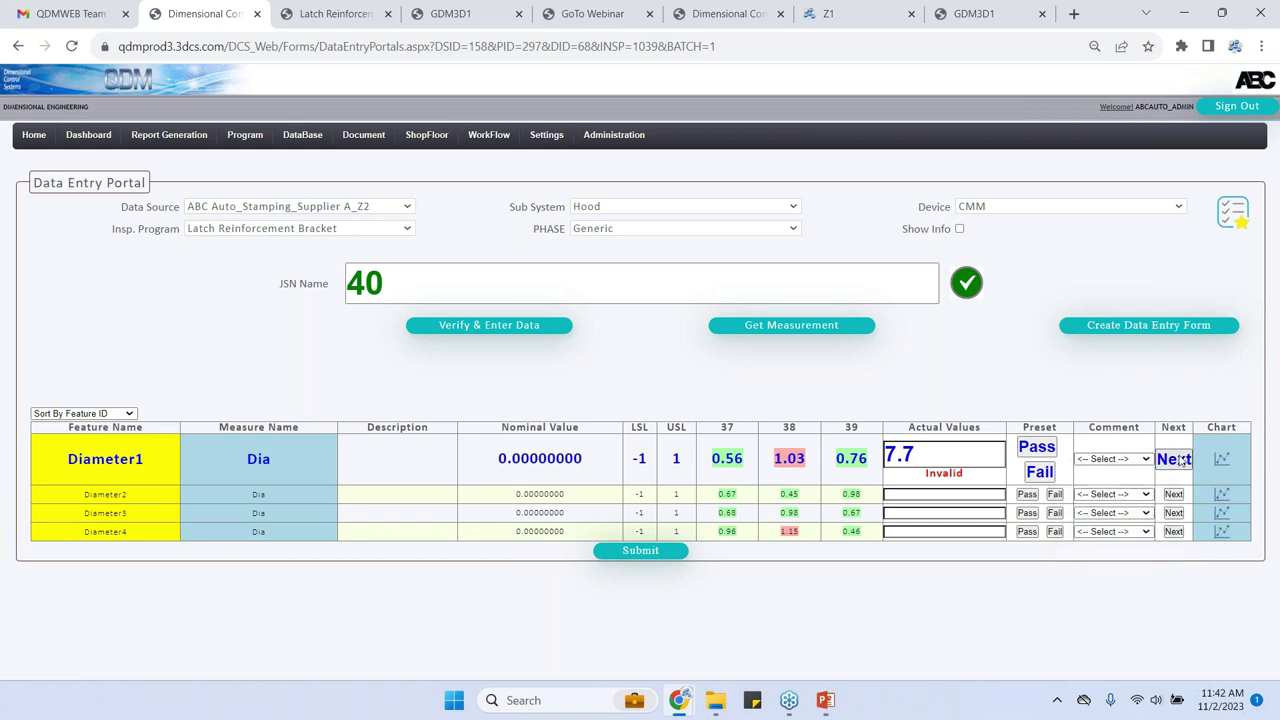
left_click(1221, 460)
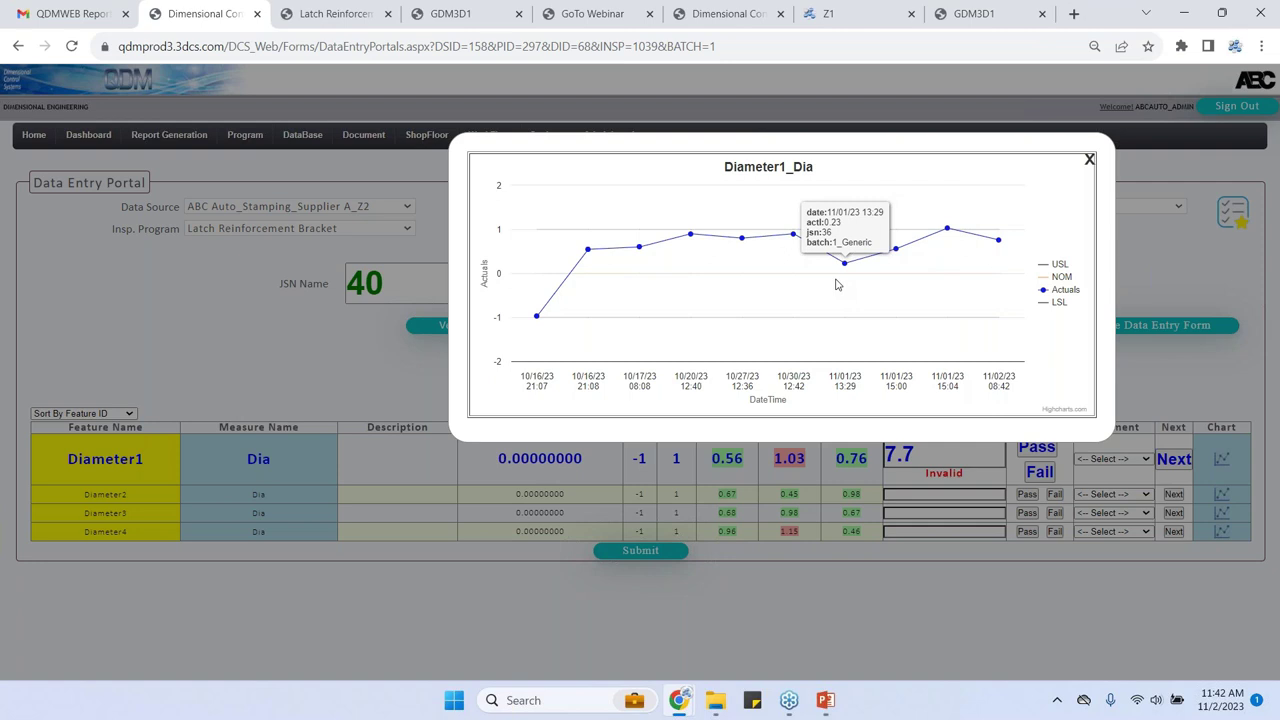
Step: Close the Diameter1_Dia trend chart and delete the invalid 7.7 from Diameter1's actual value
left_click(1089, 160)
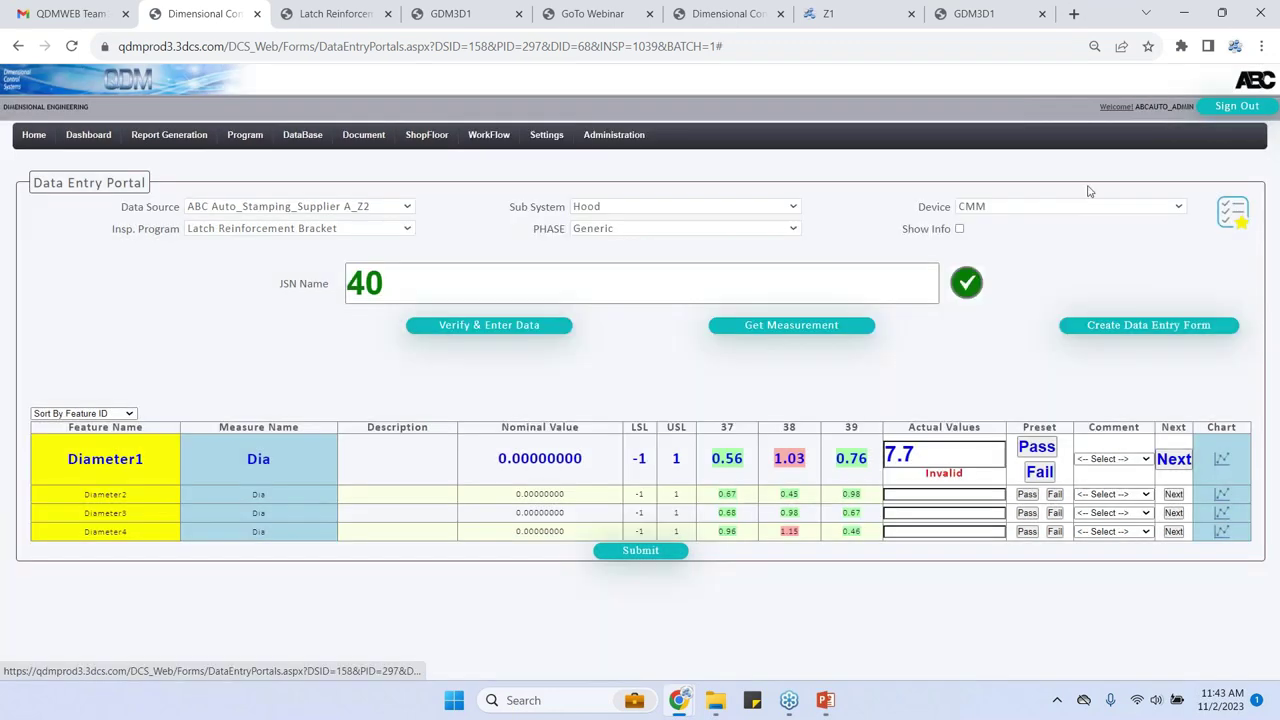
left_click(917, 458)
key("BackSpace")
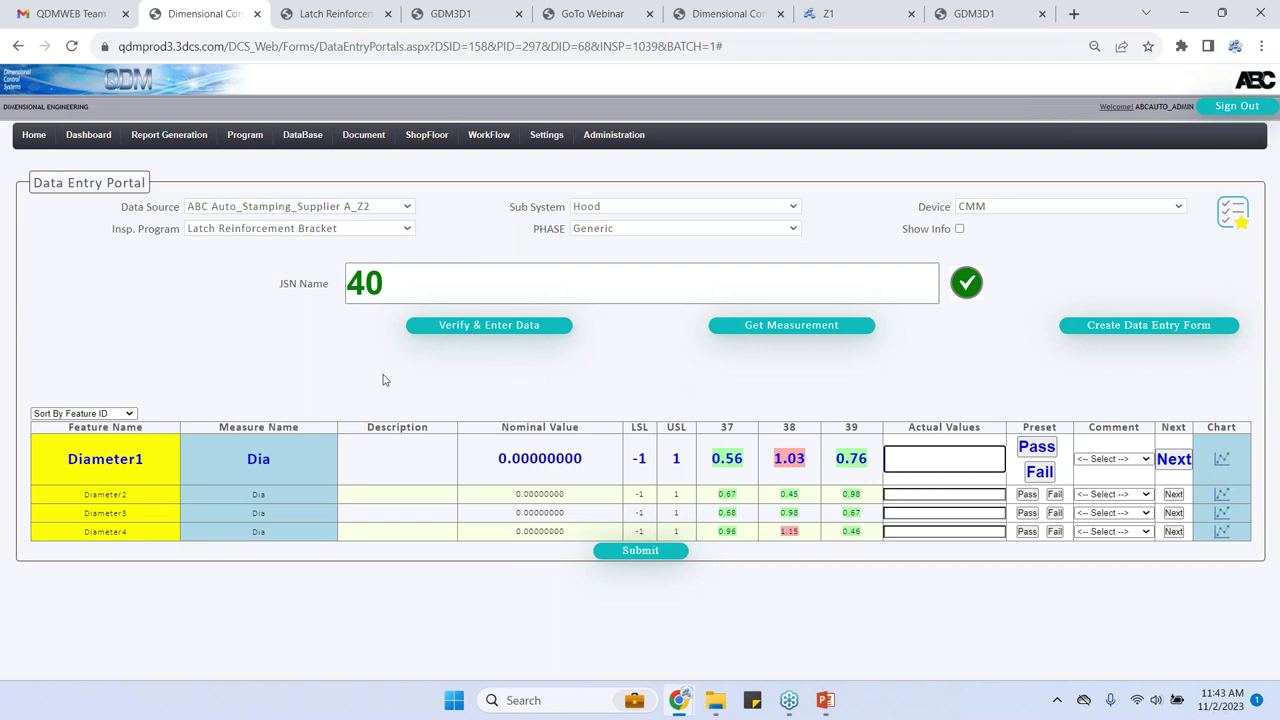
Step: Return to the PowerPoint slide show on slide 30, 'Data Entry Portal'
mouse_move(789, 700)
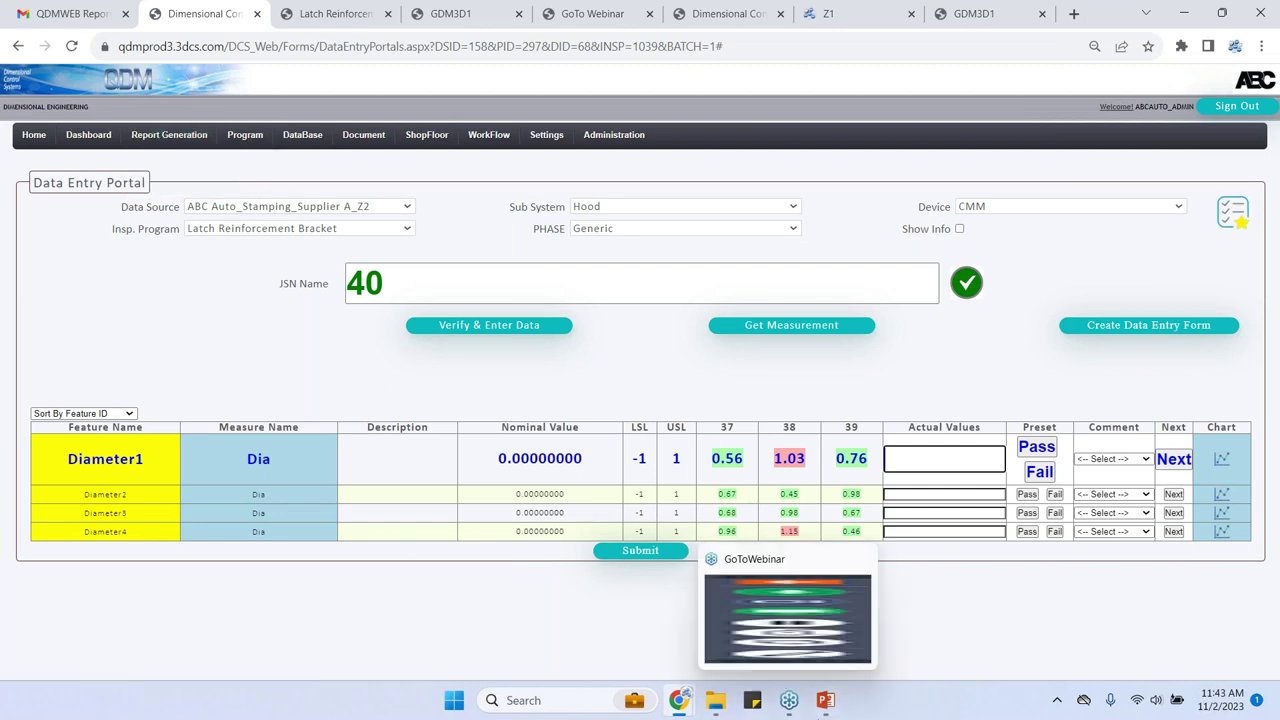
left_click(795, 618)
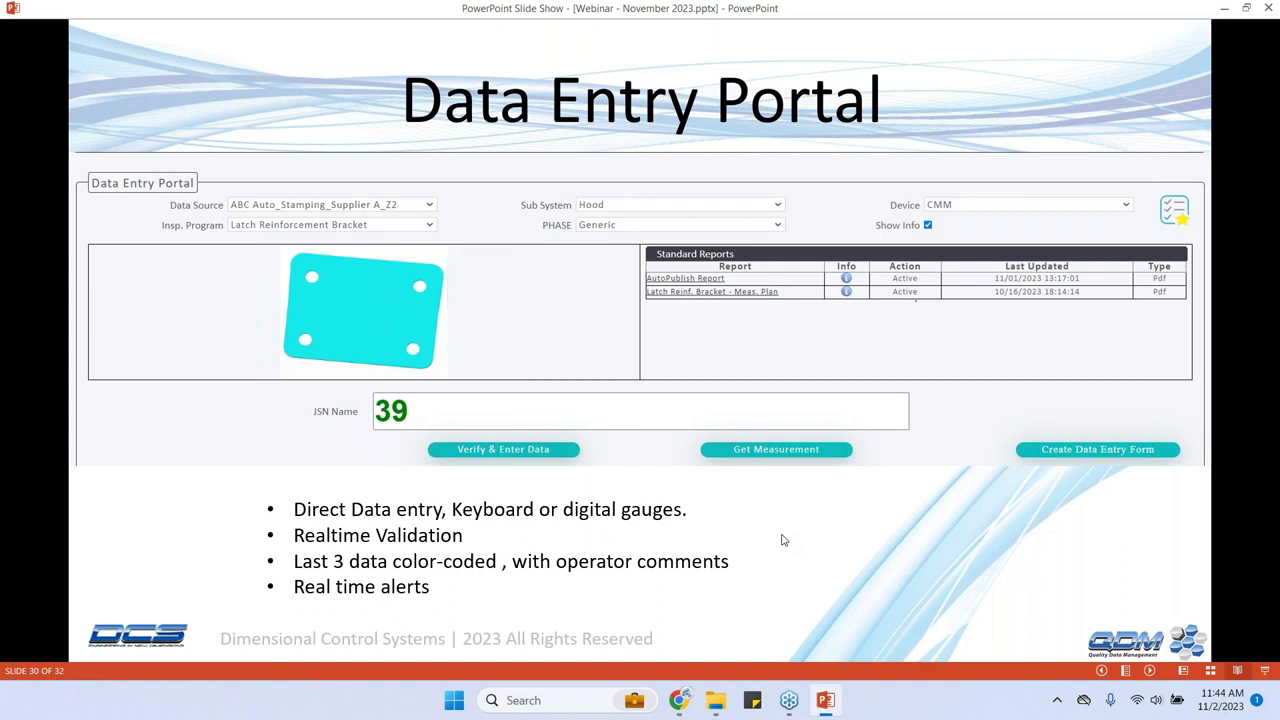
Step: Advance to slide 31, 'QDM System in Action', and reveal the plant quality automation diagram
left_click(838, 538)
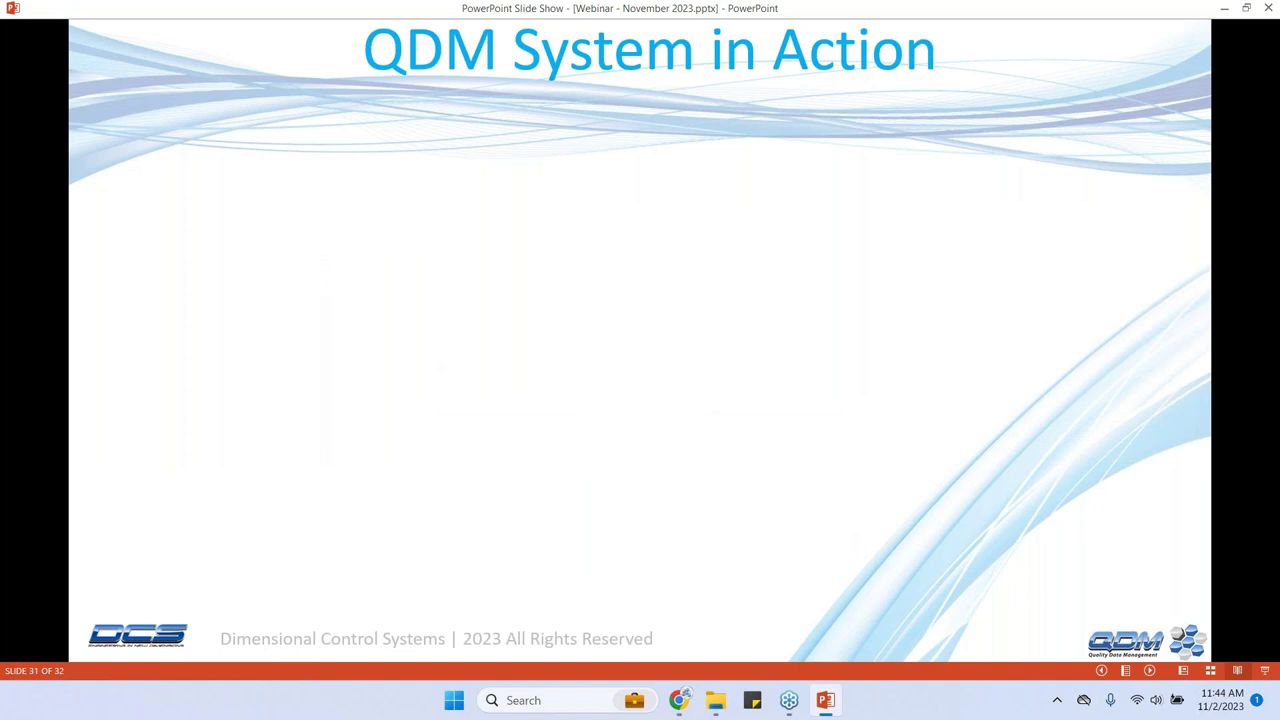
left_click(807, 440)
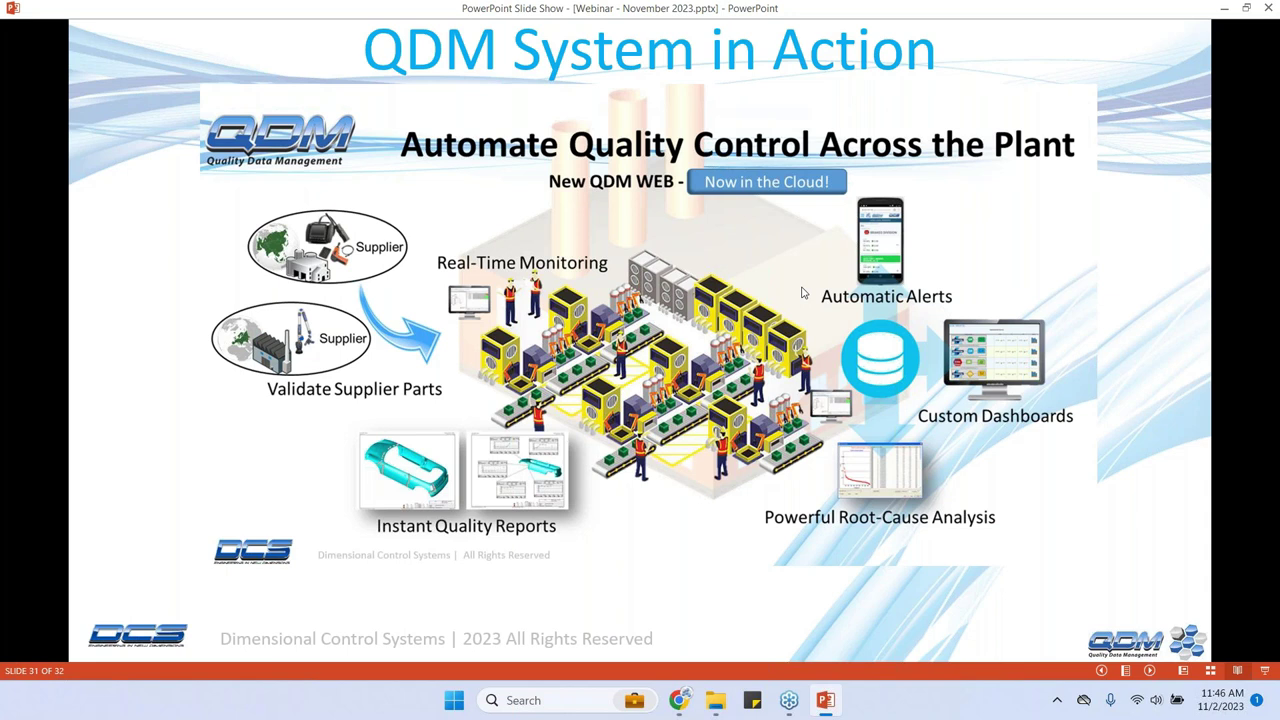
left_click(802, 293)
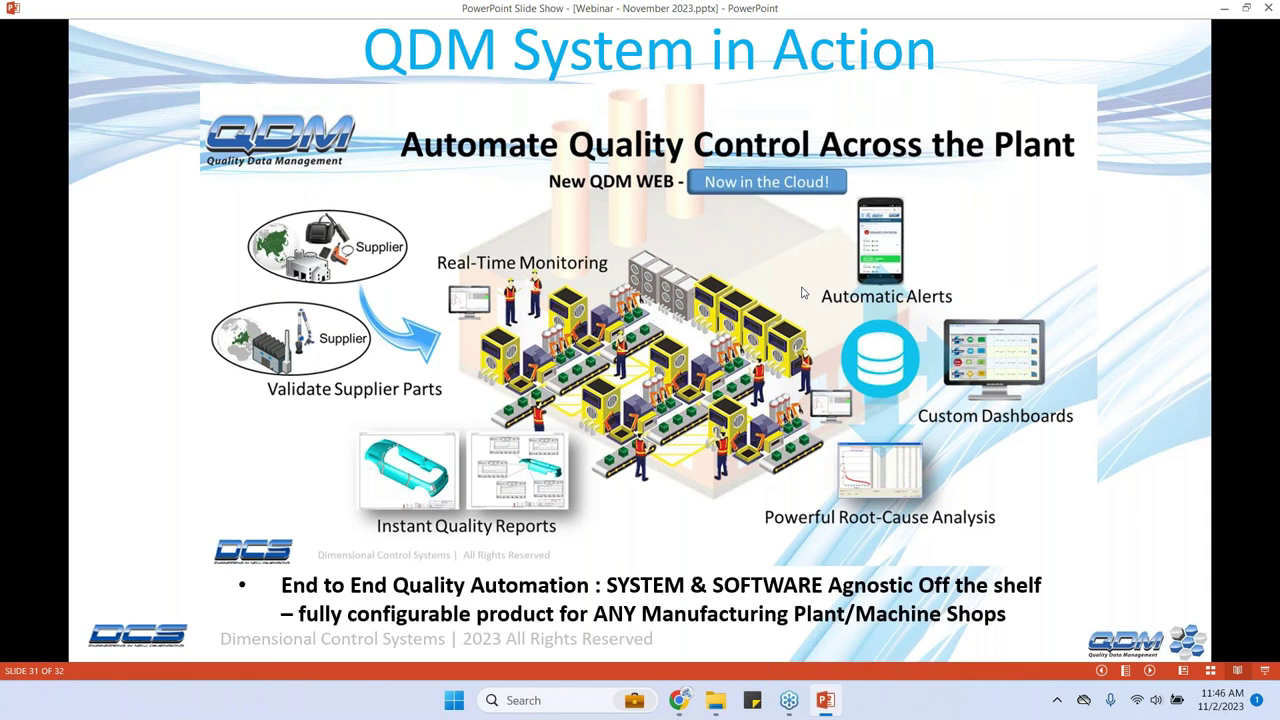